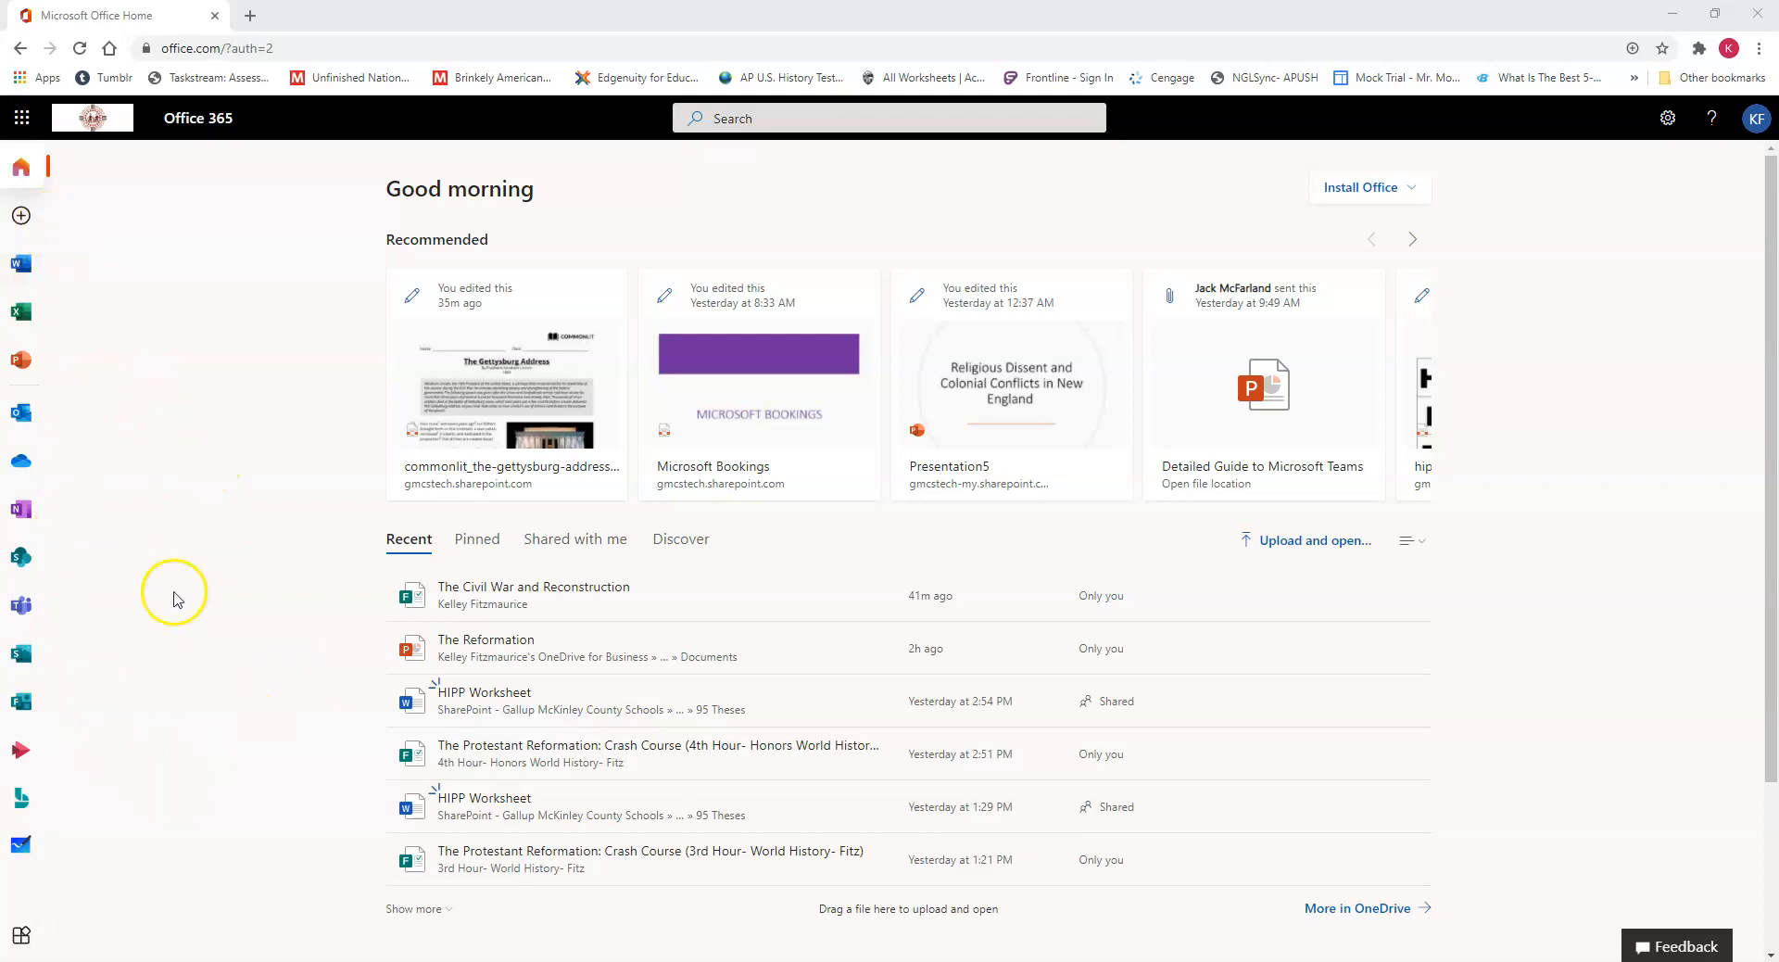
Step: Open the Bookings app from the full list of Office 365 apps
left_click(21, 938)
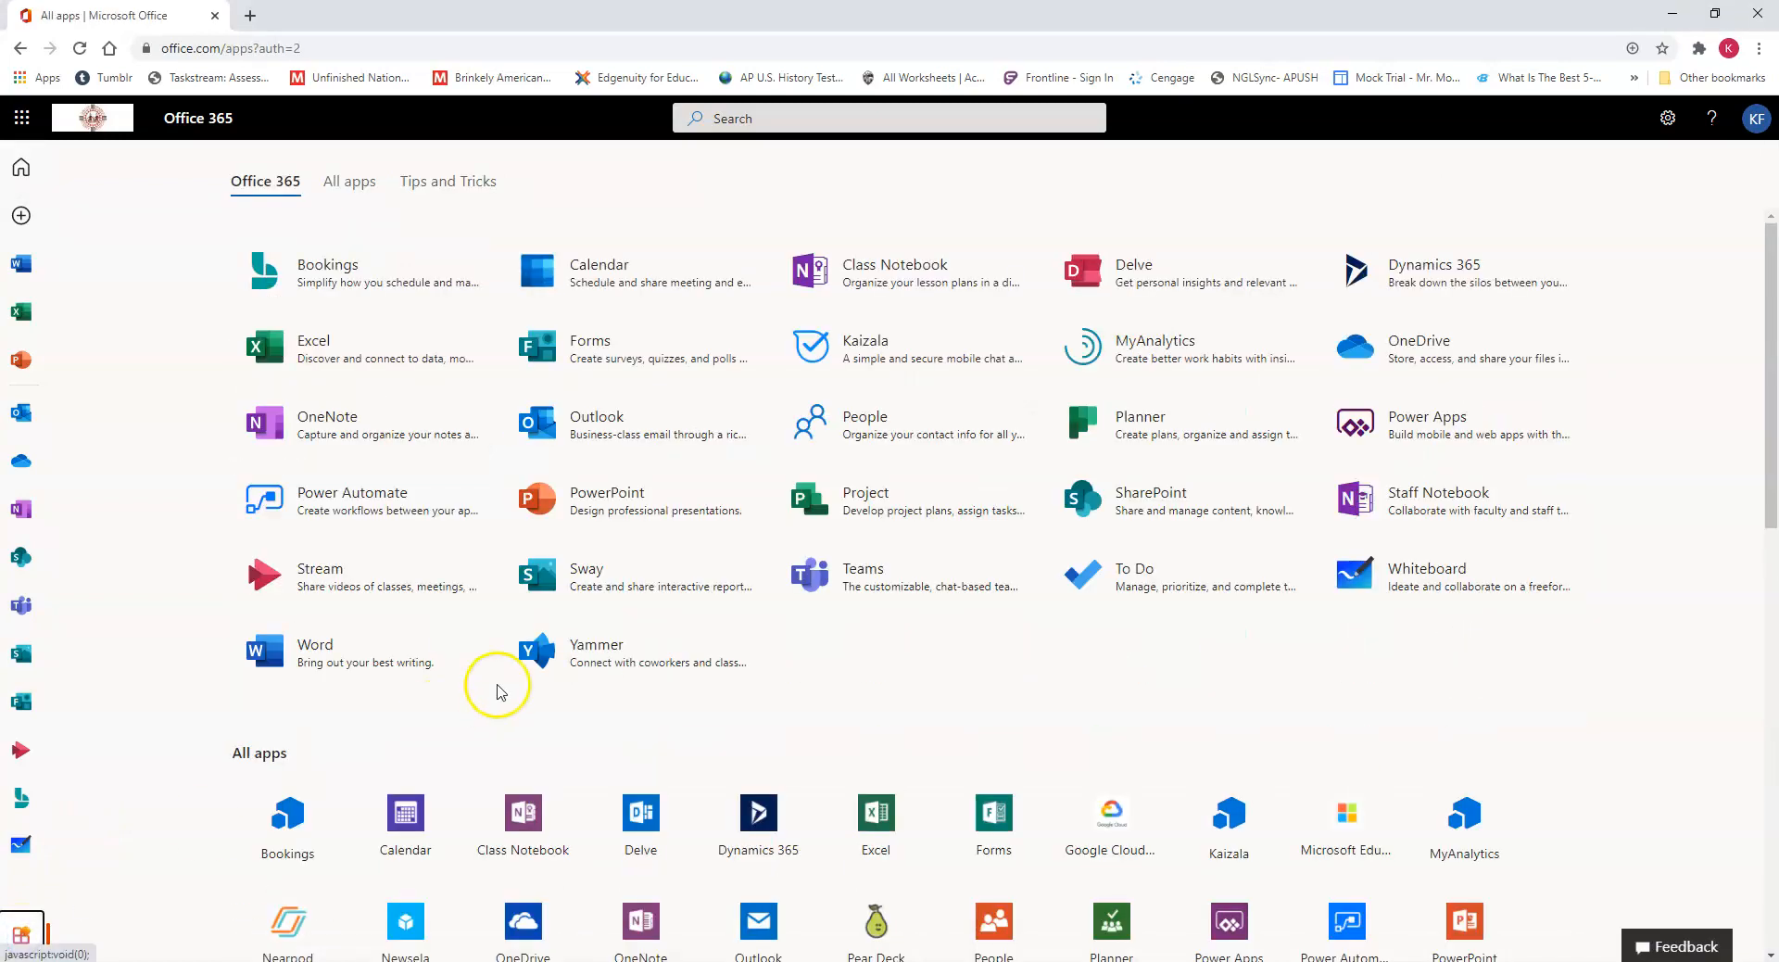
left_click(388, 284)
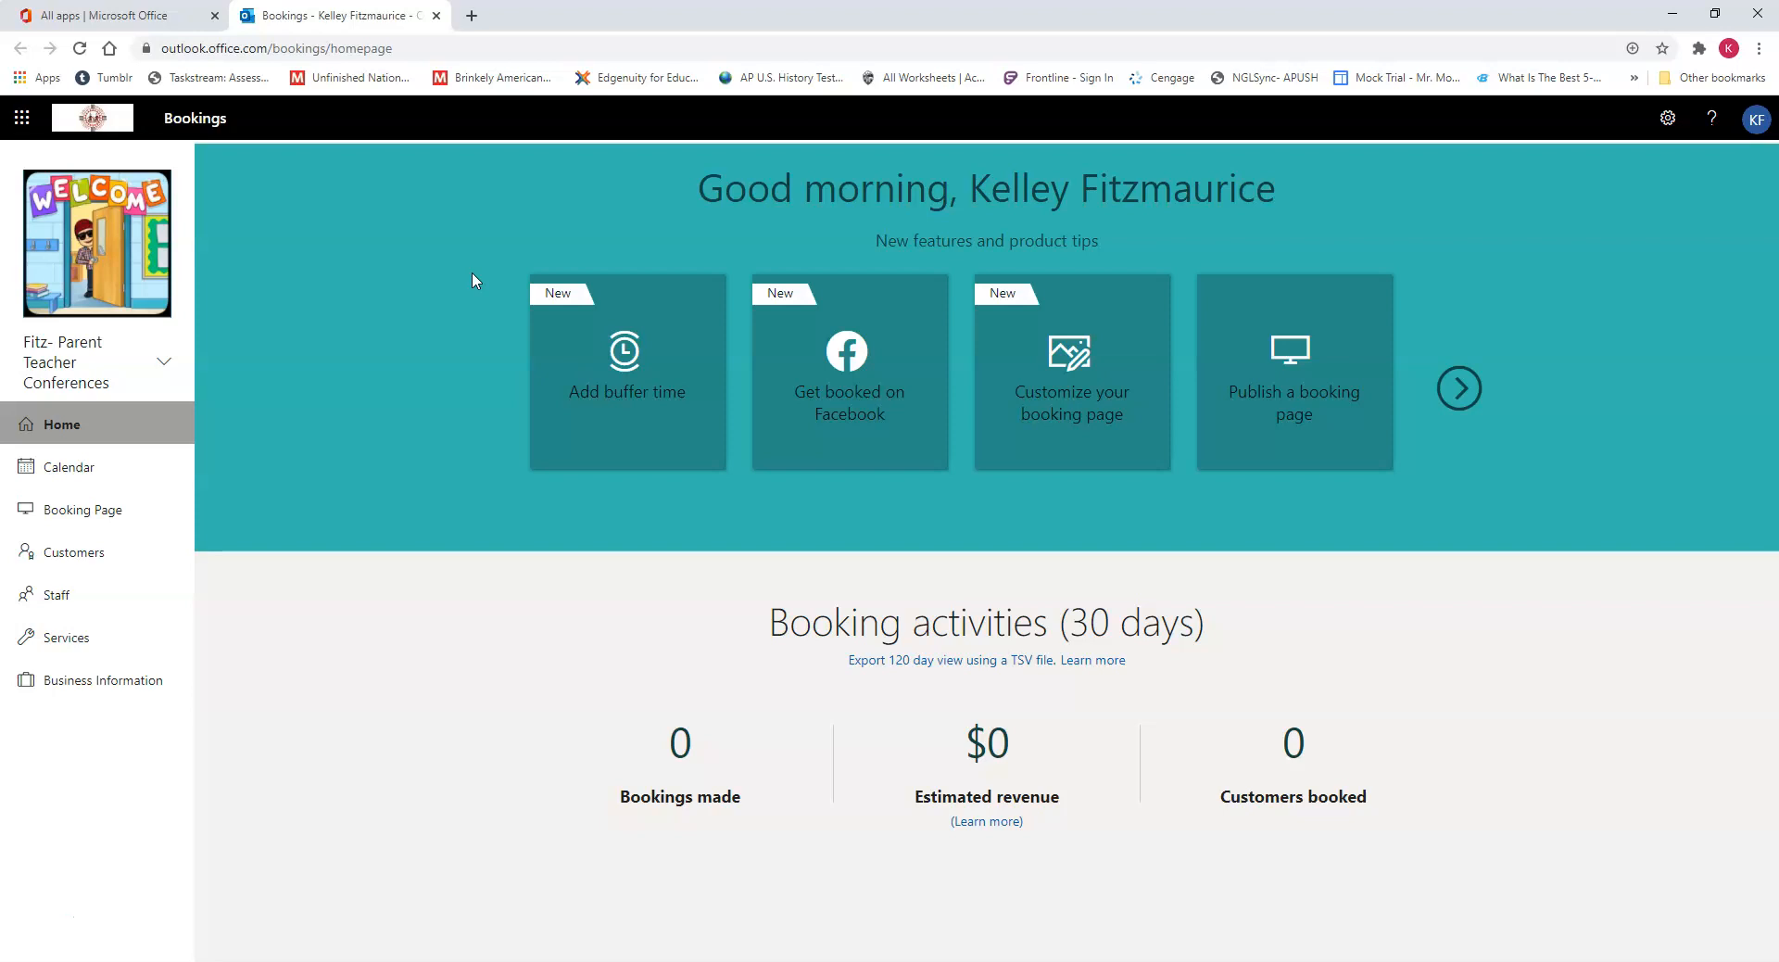
left_click(445, 290)
Step: Create a new booking calendar with the business name "Fitz Sample", leaving the business type blank
left_click(159, 349)
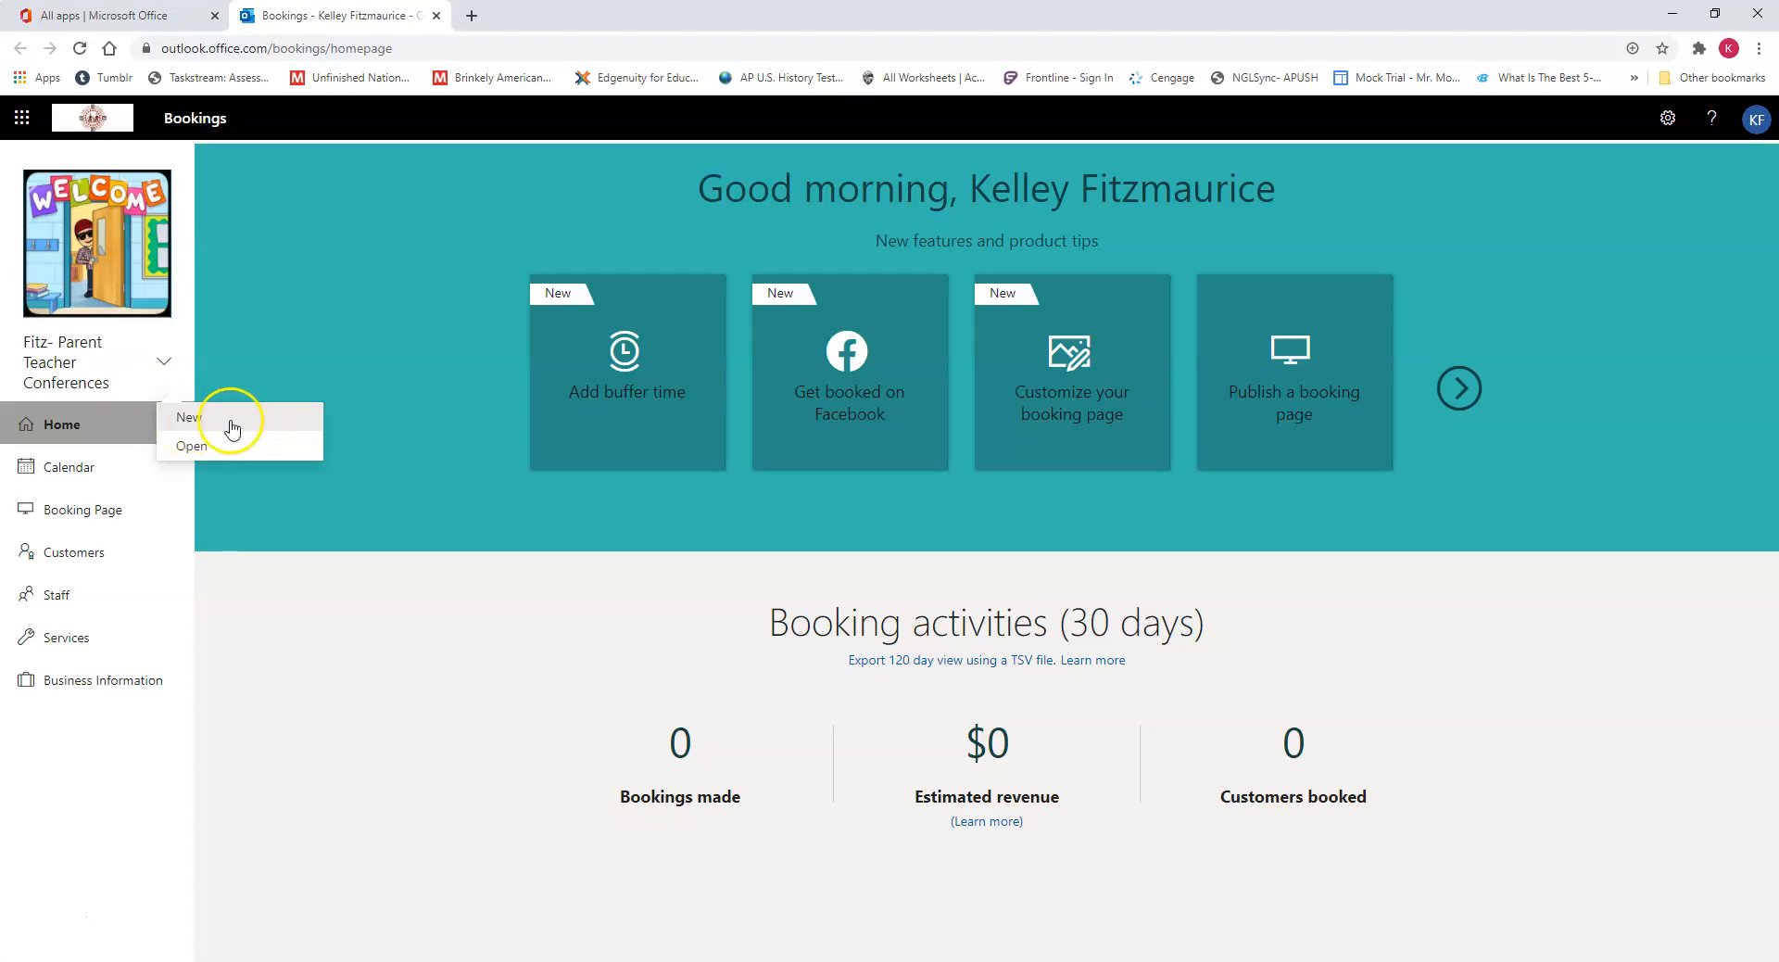
left_click(230, 429)
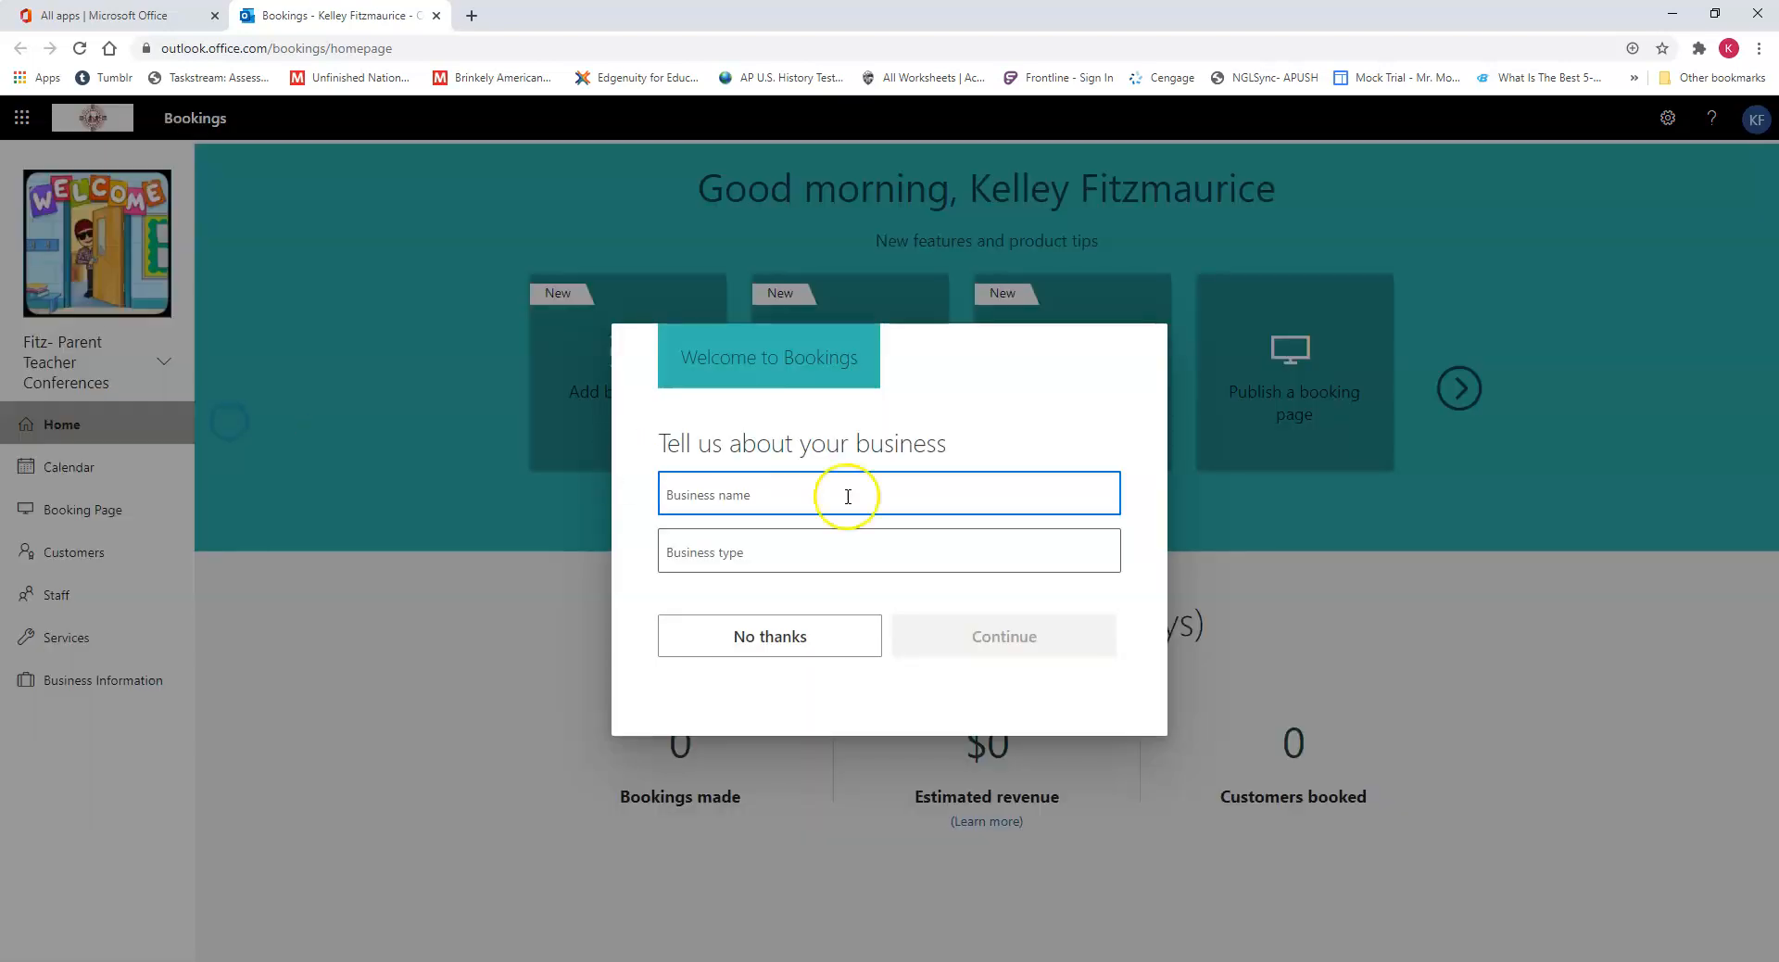
left_click(691, 495)
type("Fitz Sample")
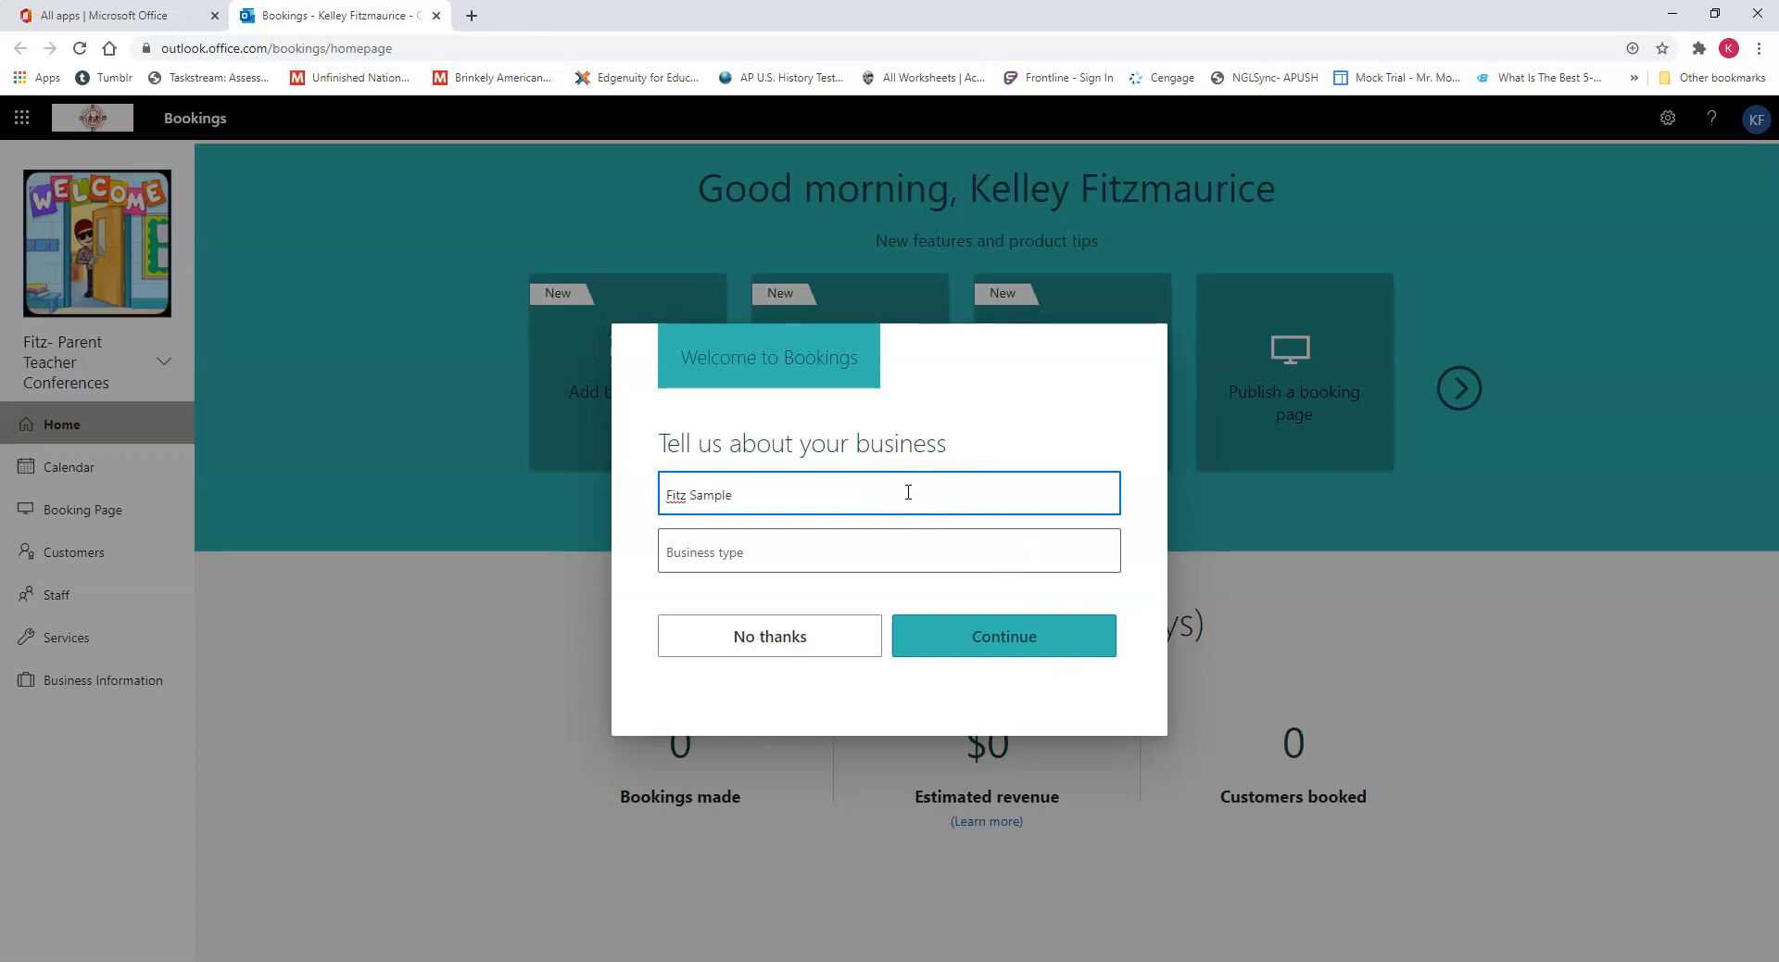
left_click(973, 619)
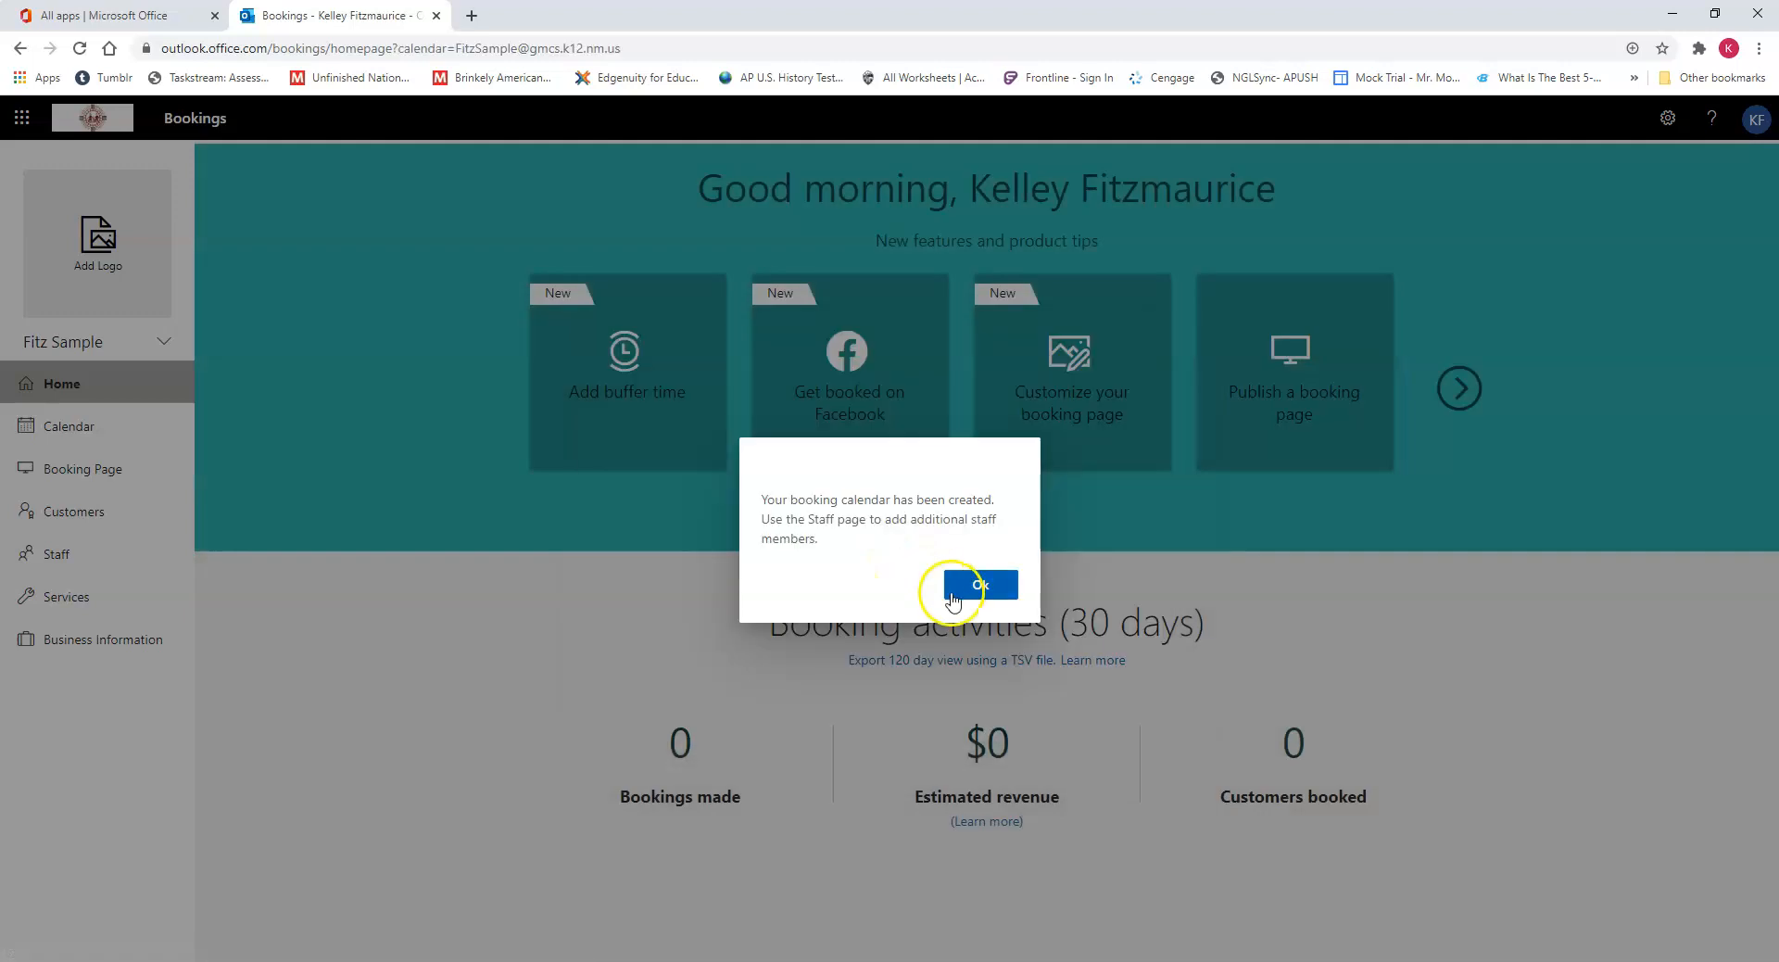
left_click(961, 597)
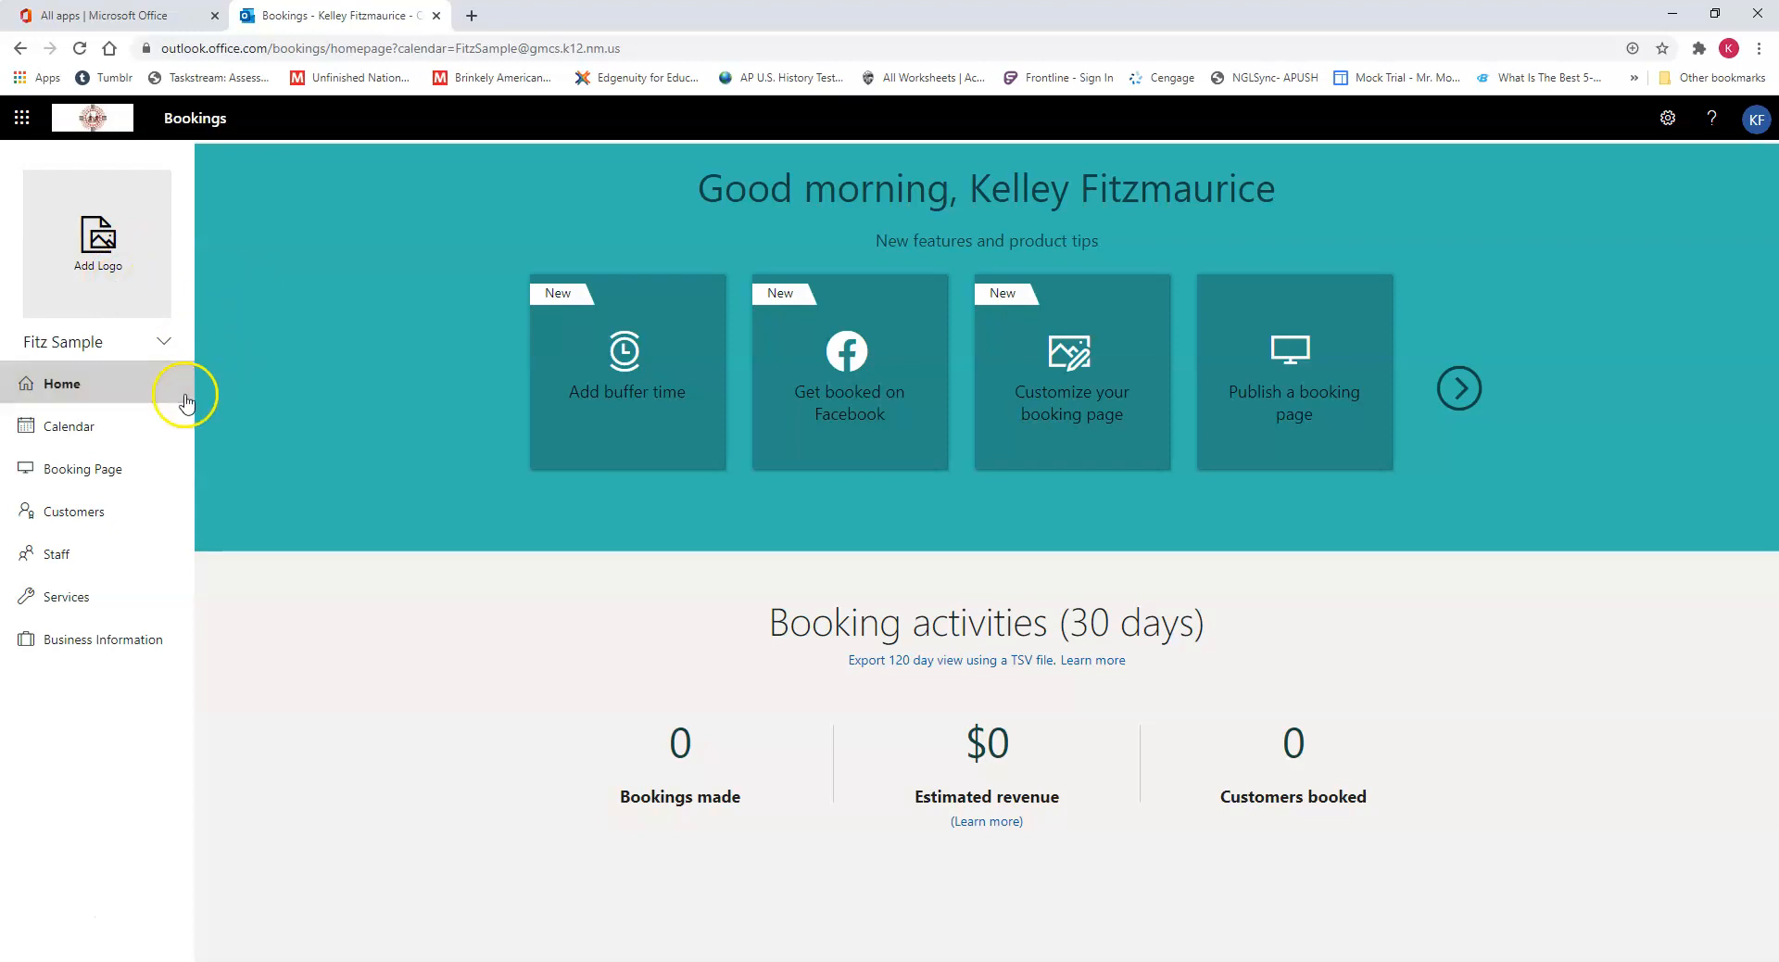
Step: View the booking calendar in week, work week and day layouts, ending on the month layout
left_click(91, 435)
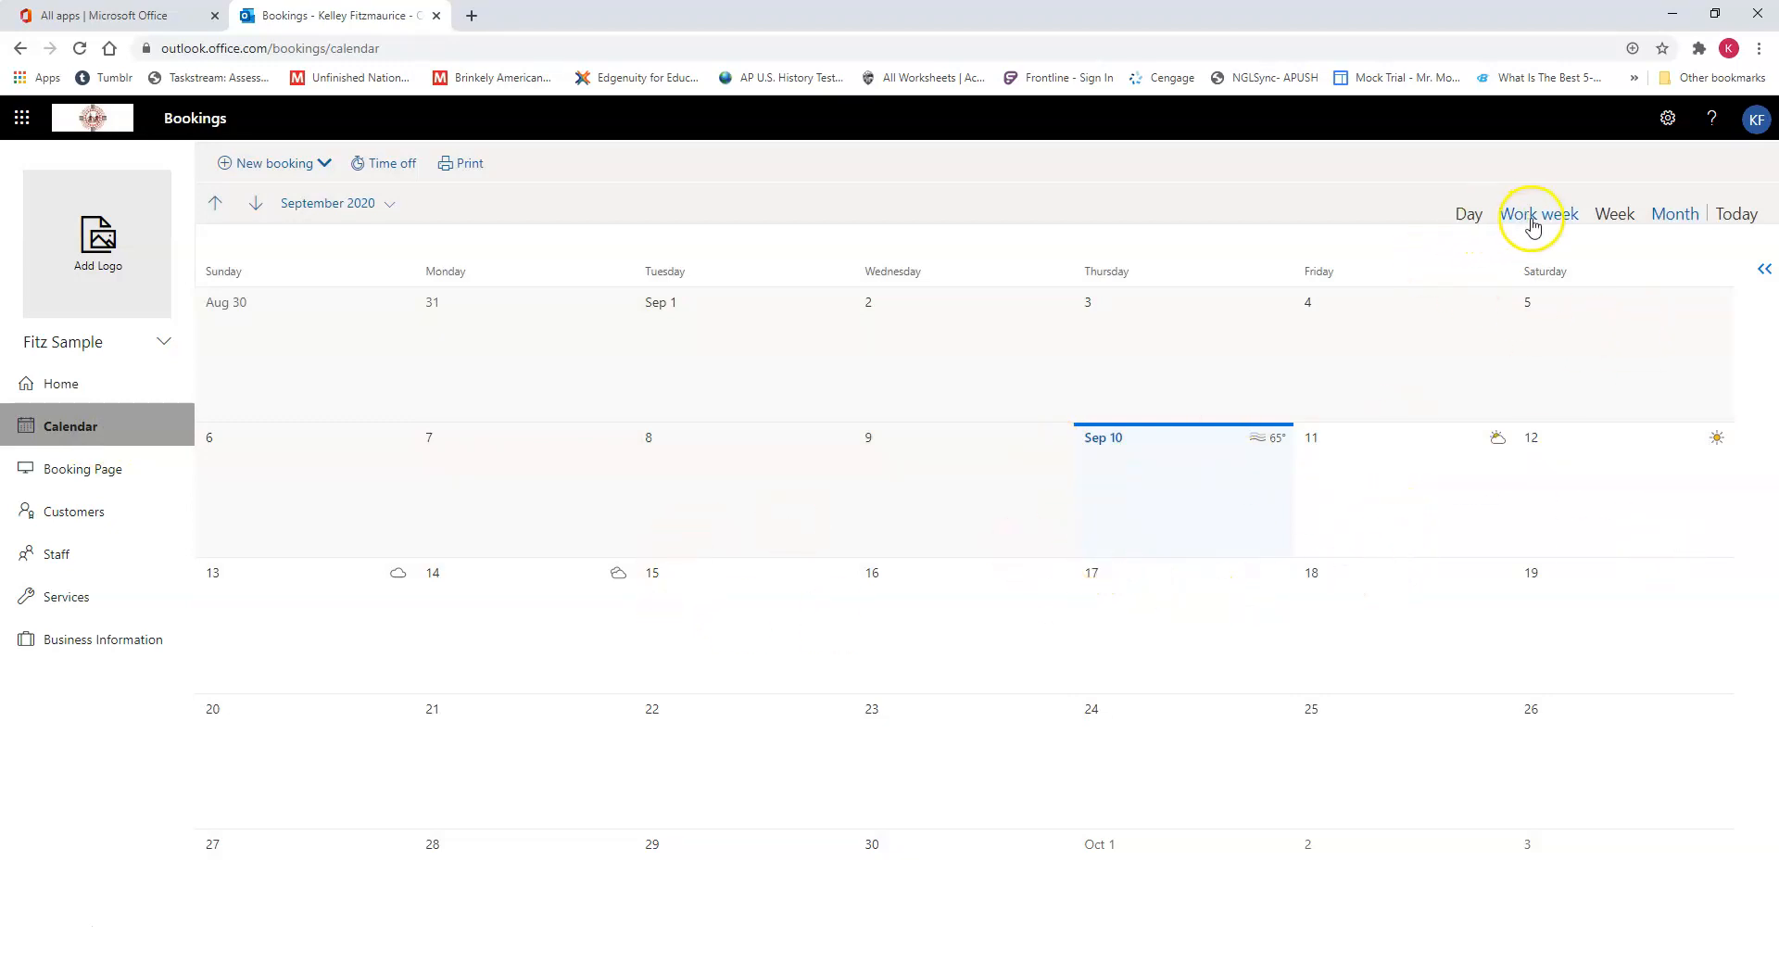
left_click(1617, 217)
left_click(1556, 219)
left_click(1481, 226)
left_click(1670, 232)
left_click(1673, 227)
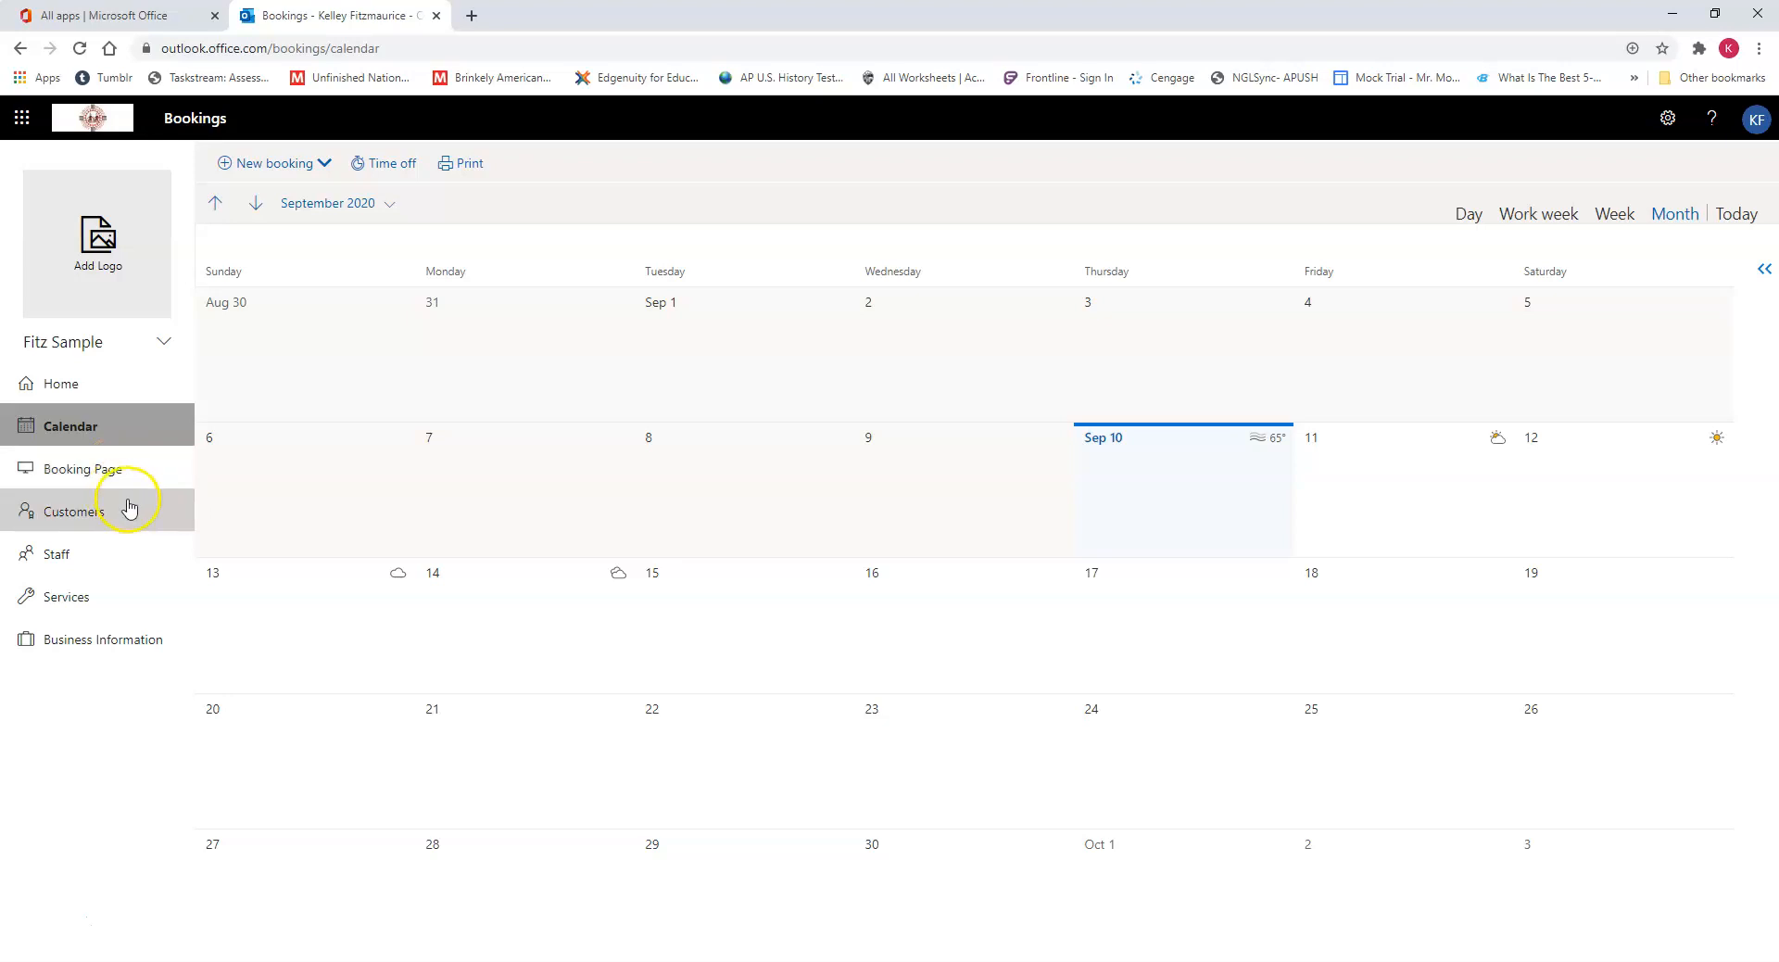
Step: Look at the administrator's staff details and close them without saving
left_click(99, 556)
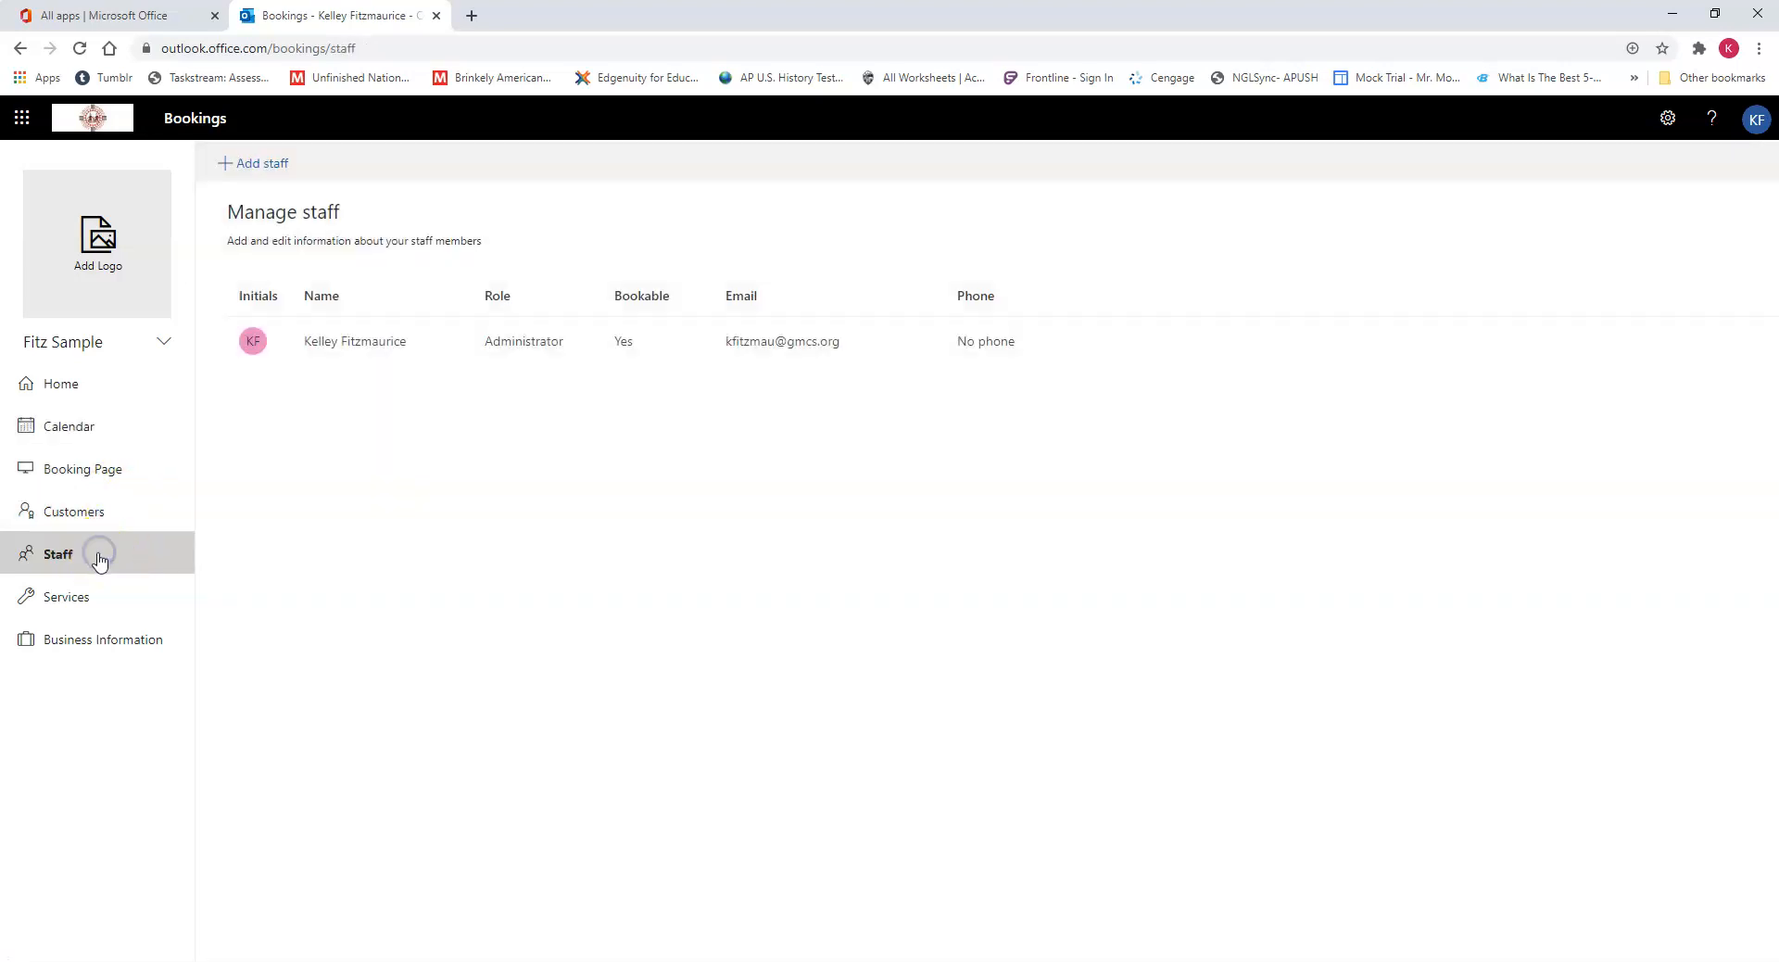
mouse_move(1103, 345)
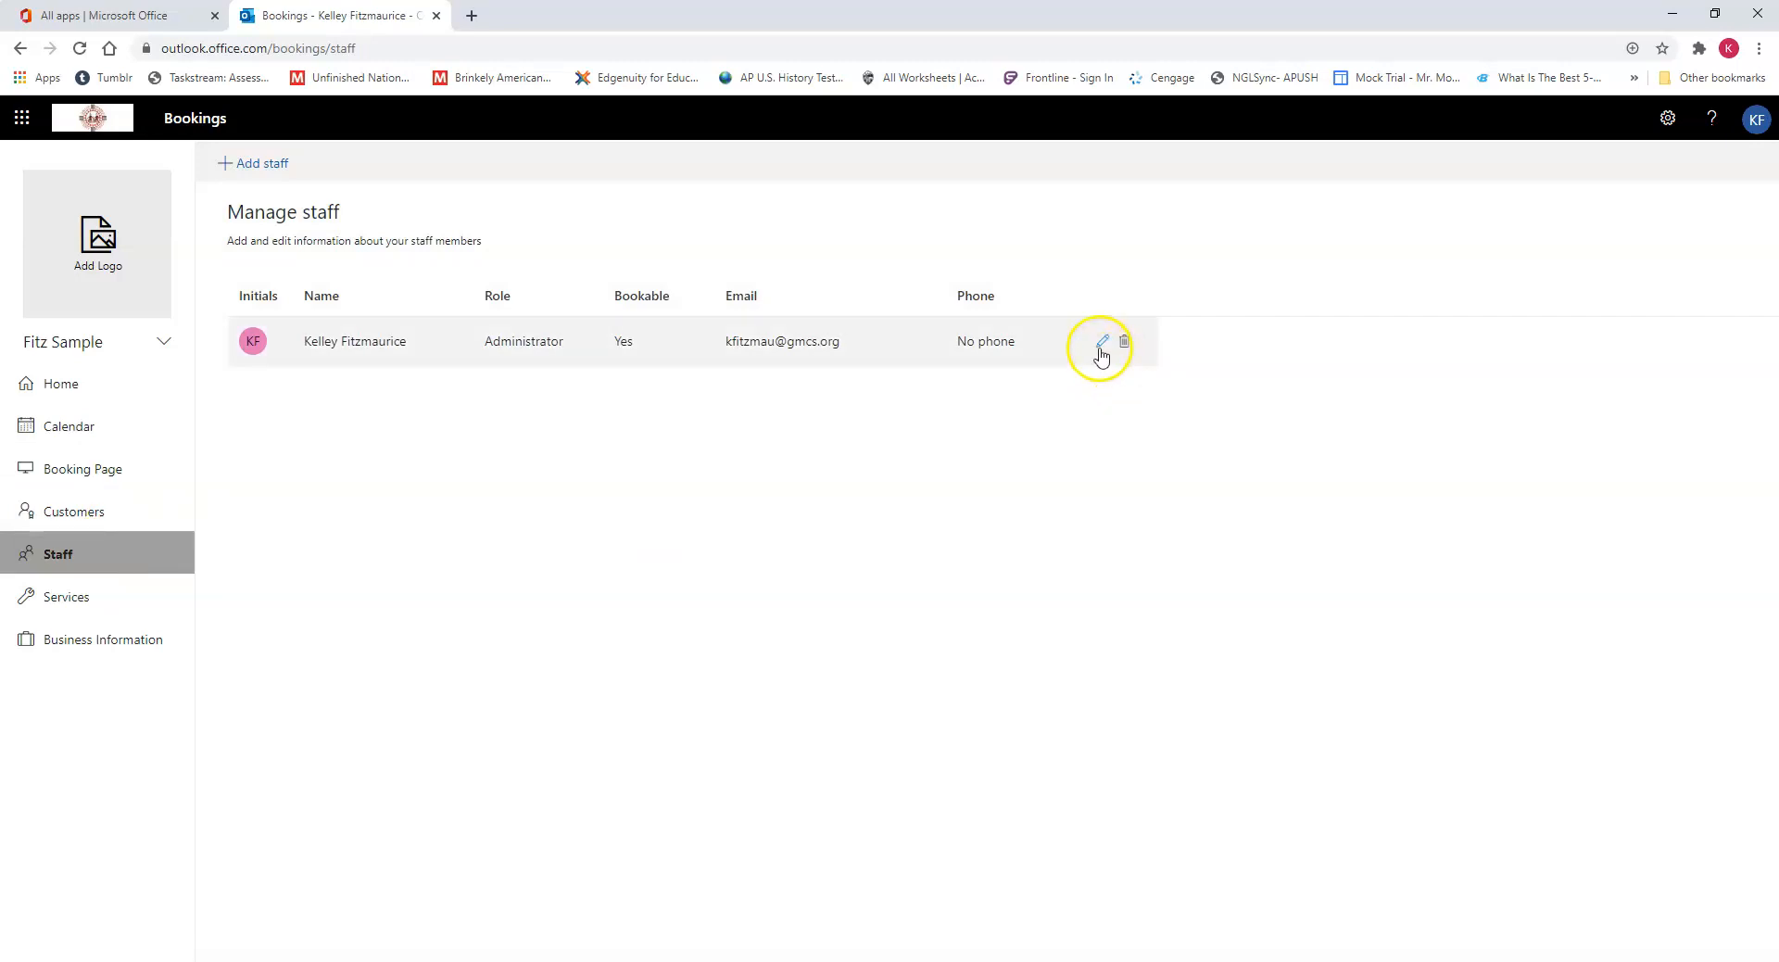
left_click(1102, 343)
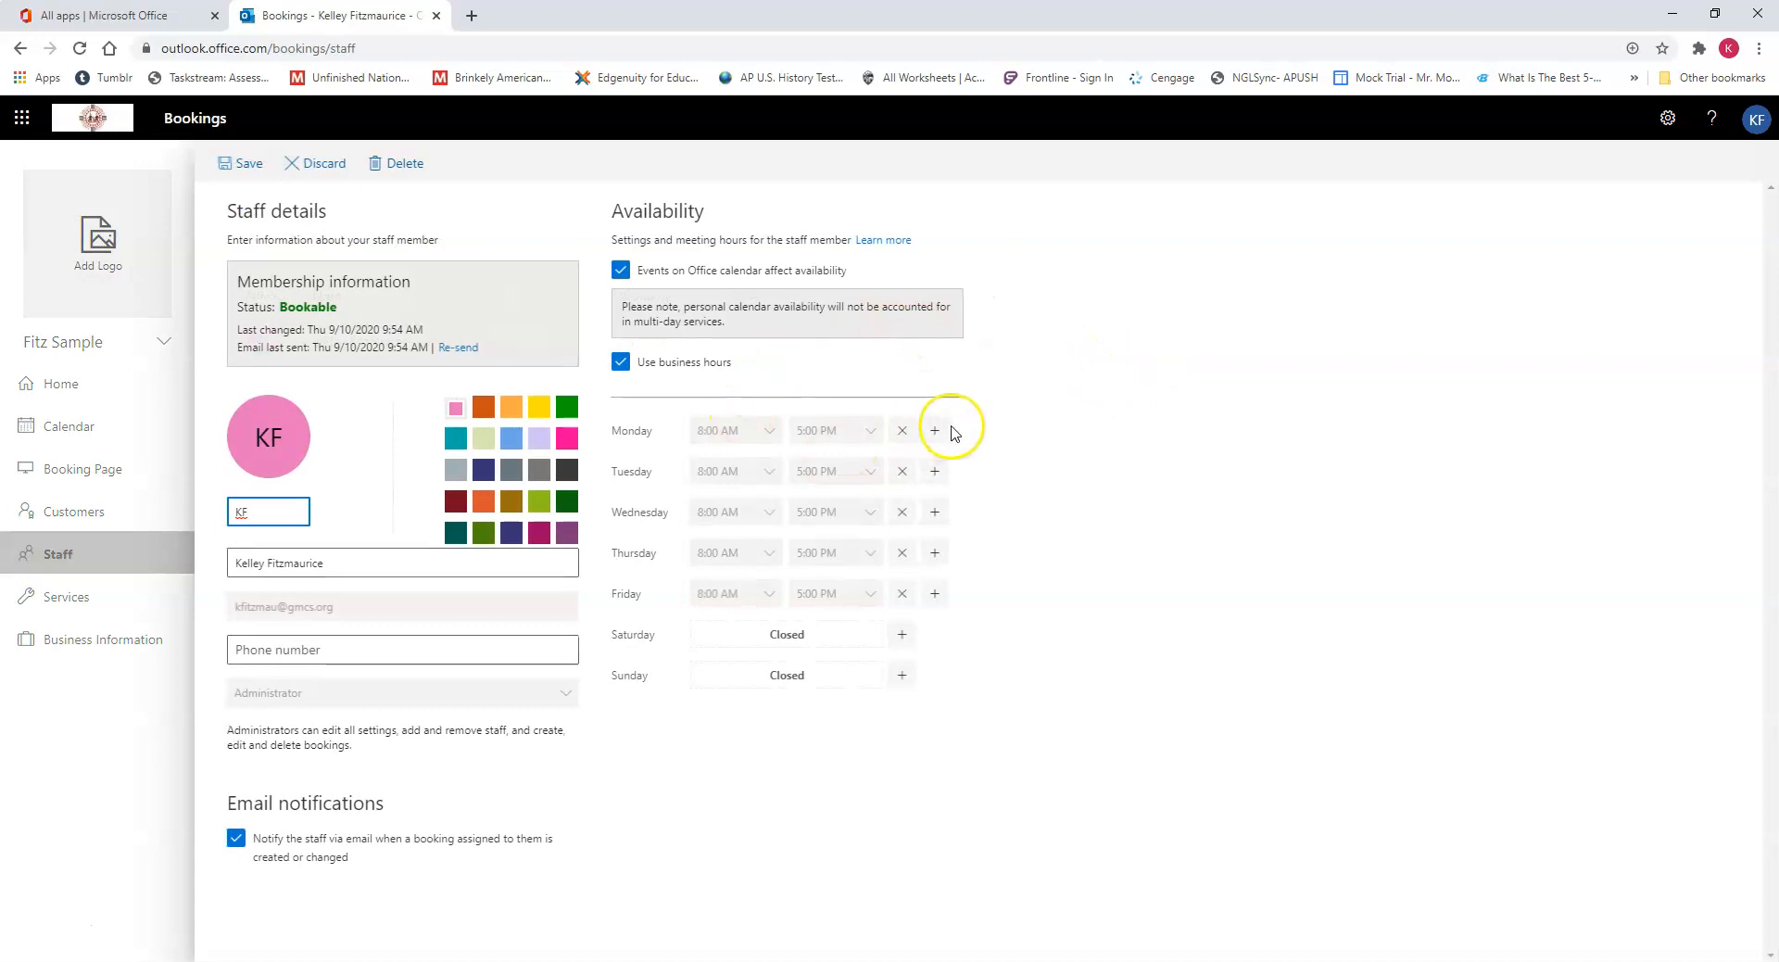
left_click(318, 163)
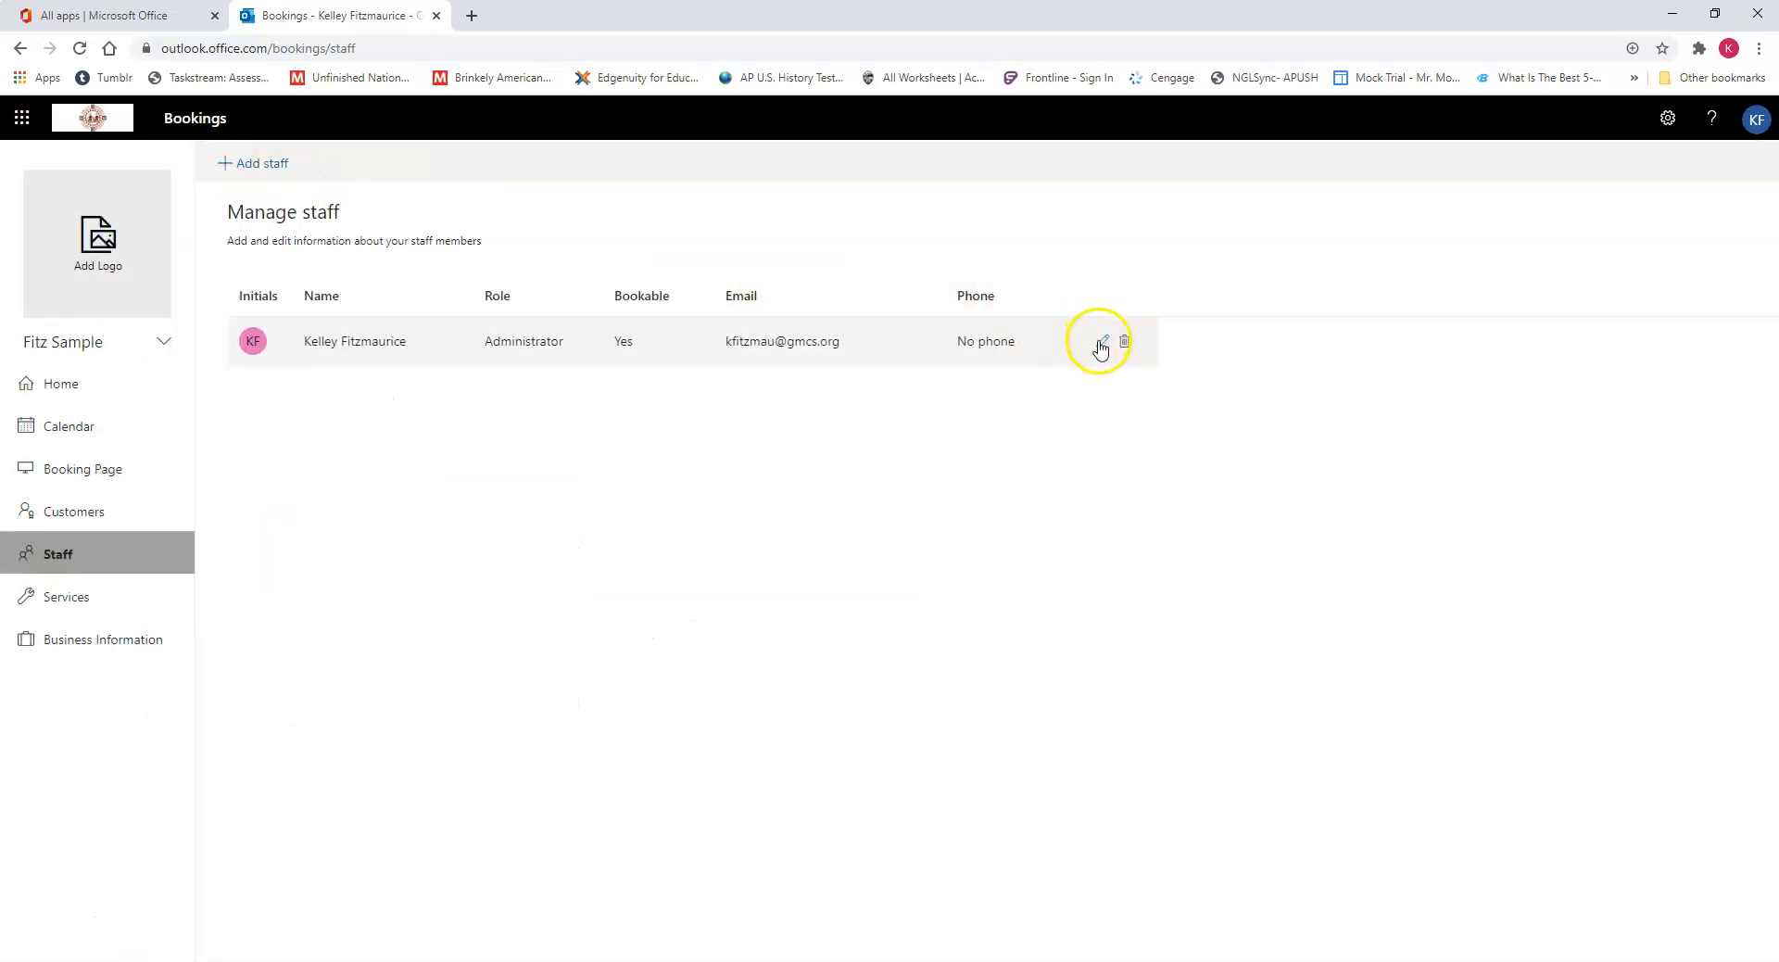
Step: In the administrator's availability, turn off Office calendar events and business hours, and remove the hours for Tuesday through Friday
left_click(1103, 342)
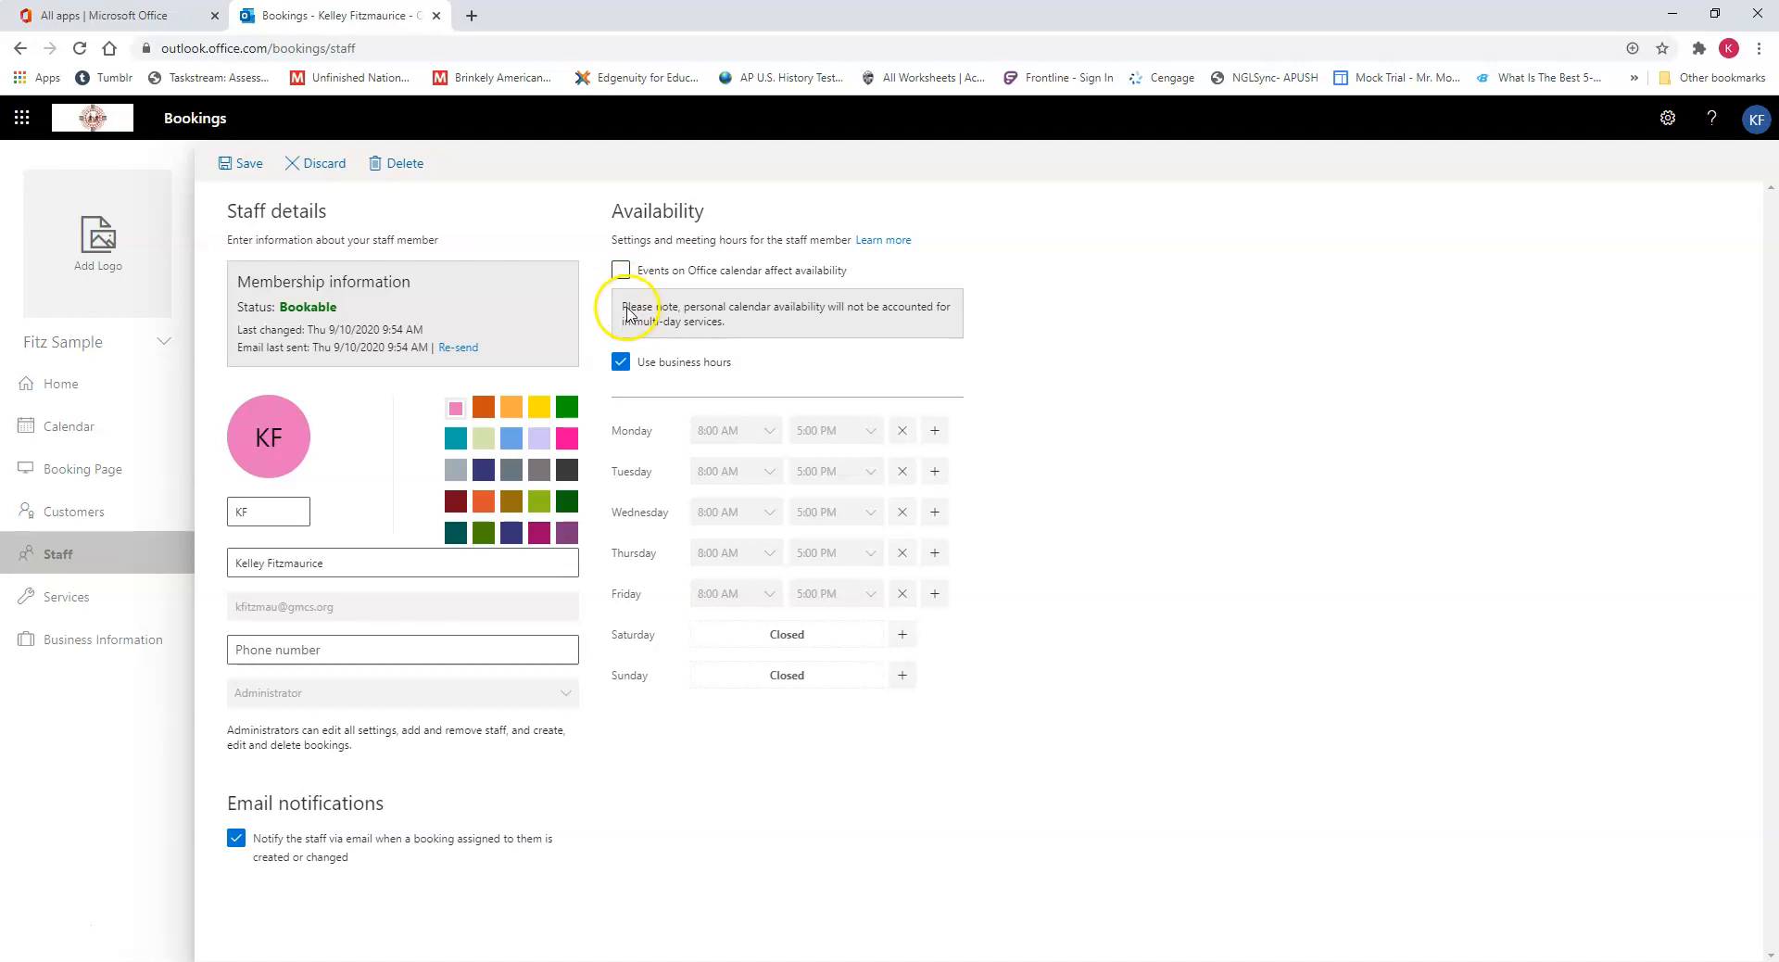
left_click(621, 362)
left_click(901, 594)
left_click(901, 553)
left_click(902, 512)
left_click(902, 472)
Step: Set the administrator's Monday availability to 10:30 AM through 1:30 PM
left_click(772, 431)
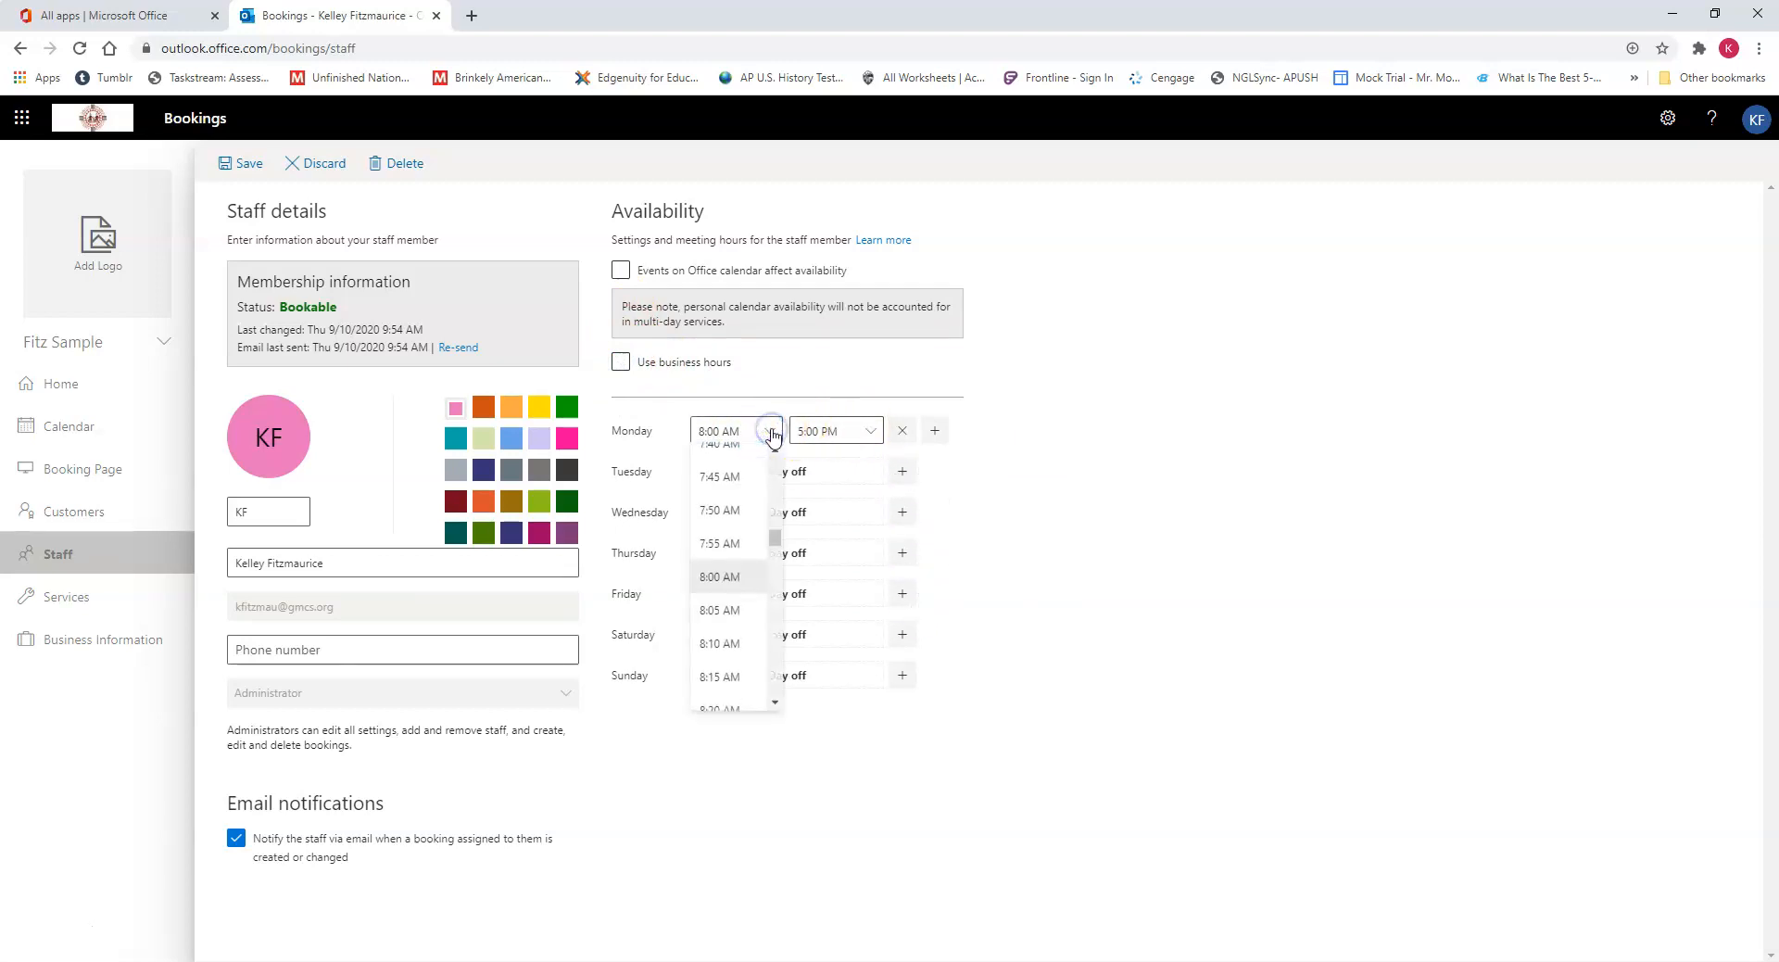
scroll(751, 602, "down", 2)
scroll(750, 602, "down", 10)
scroll(746, 616, "down", 5)
left_click(739, 639)
left_click(830, 432)
scroll(859, 586, "up", 4)
scroll(857, 584, "up", 10)
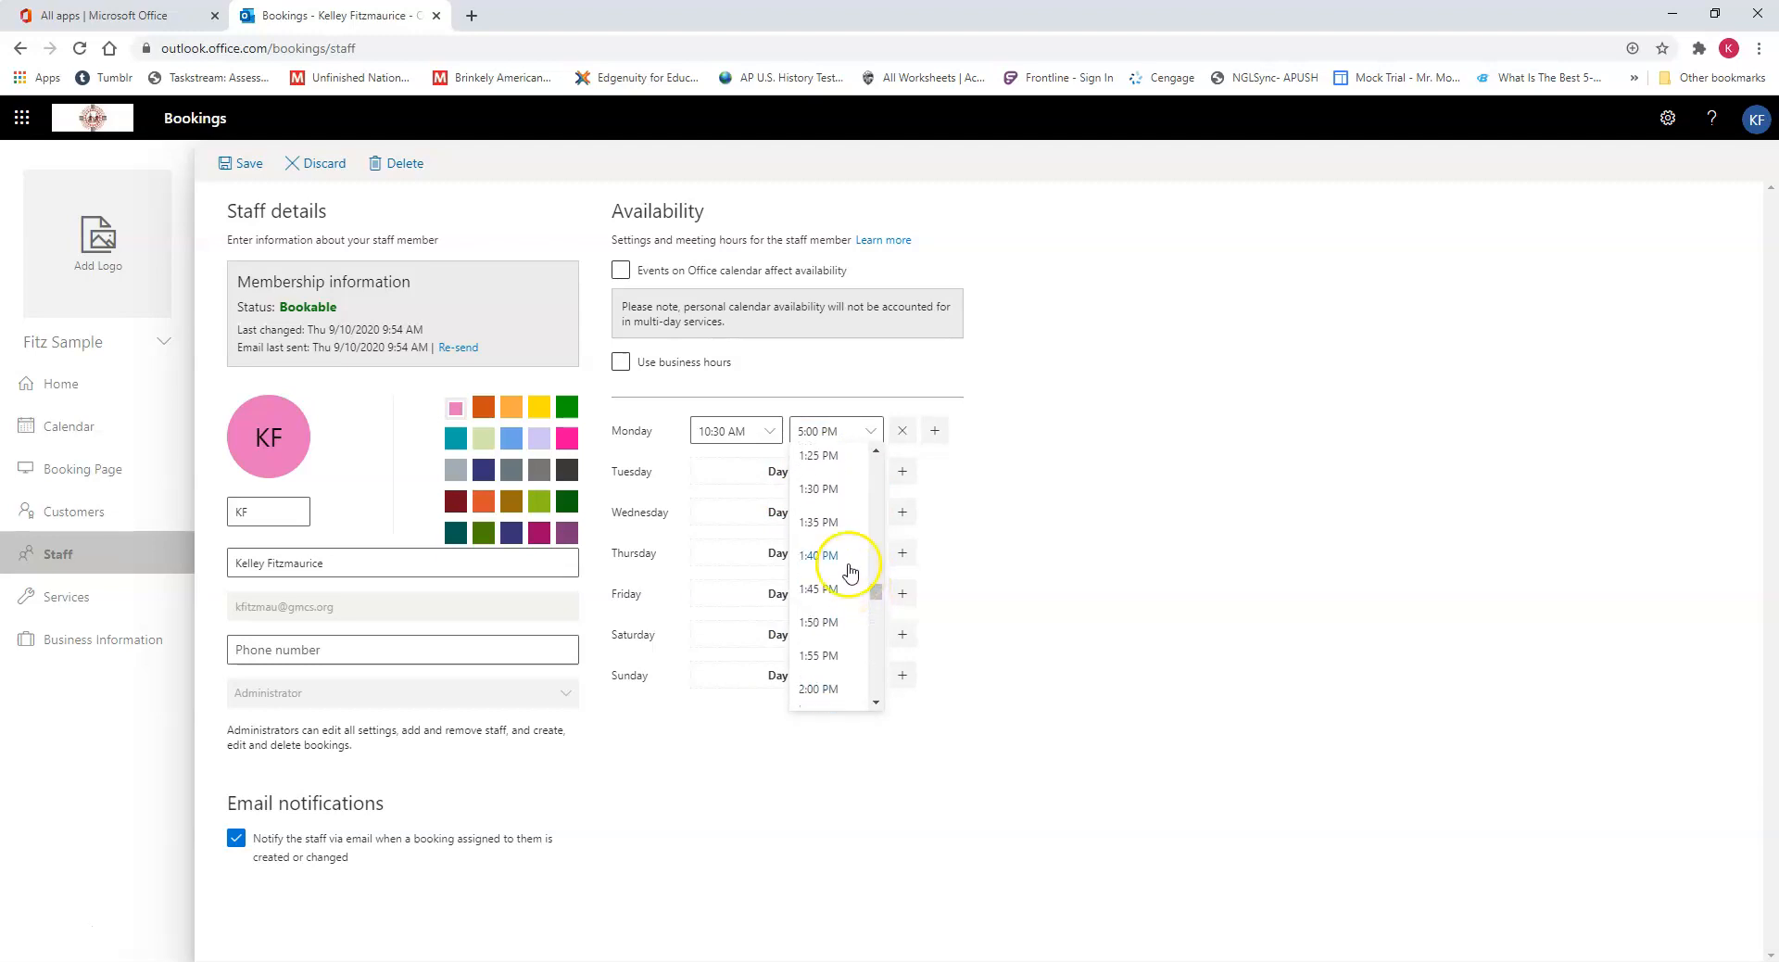
left_click(819, 488)
Step: Add a second Monday availability slot from 2:00 PM to 6:30 PM and save the staff details
left_click(935, 431)
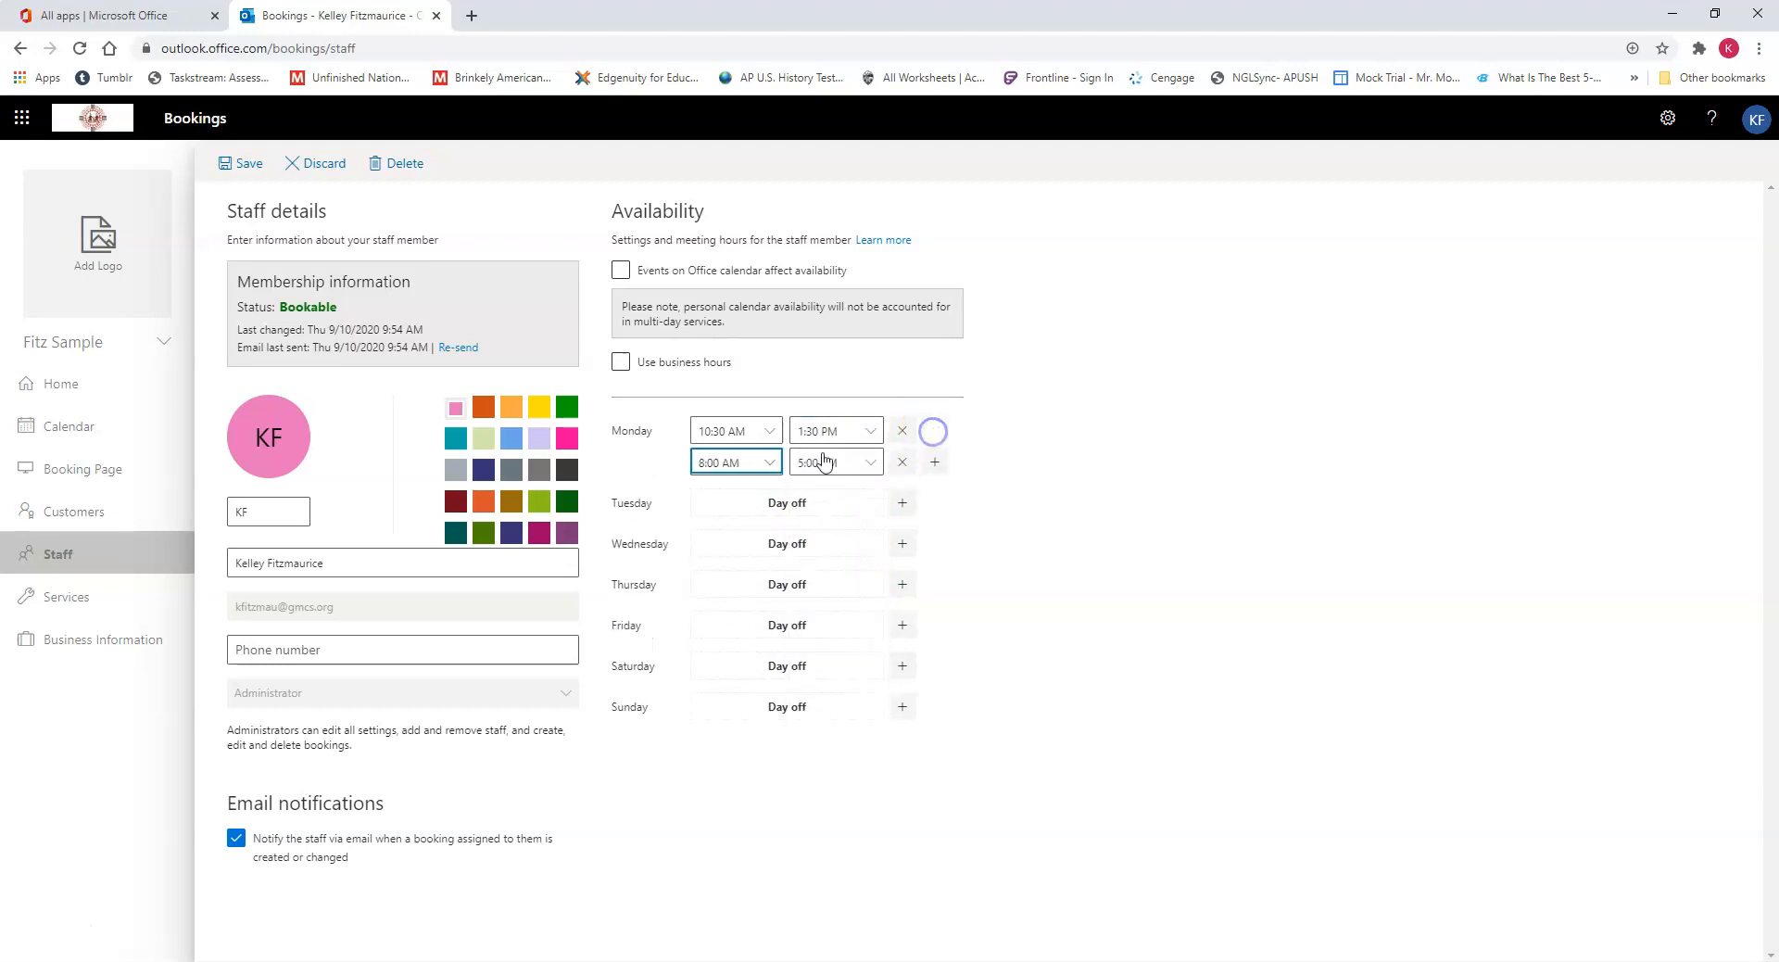
left_click(726, 461)
scroll(723, 584, "down", 6)
scroll(734, 629, "down", 6)
scroll(735, 629, "down", 4)
left_click(732, 629)
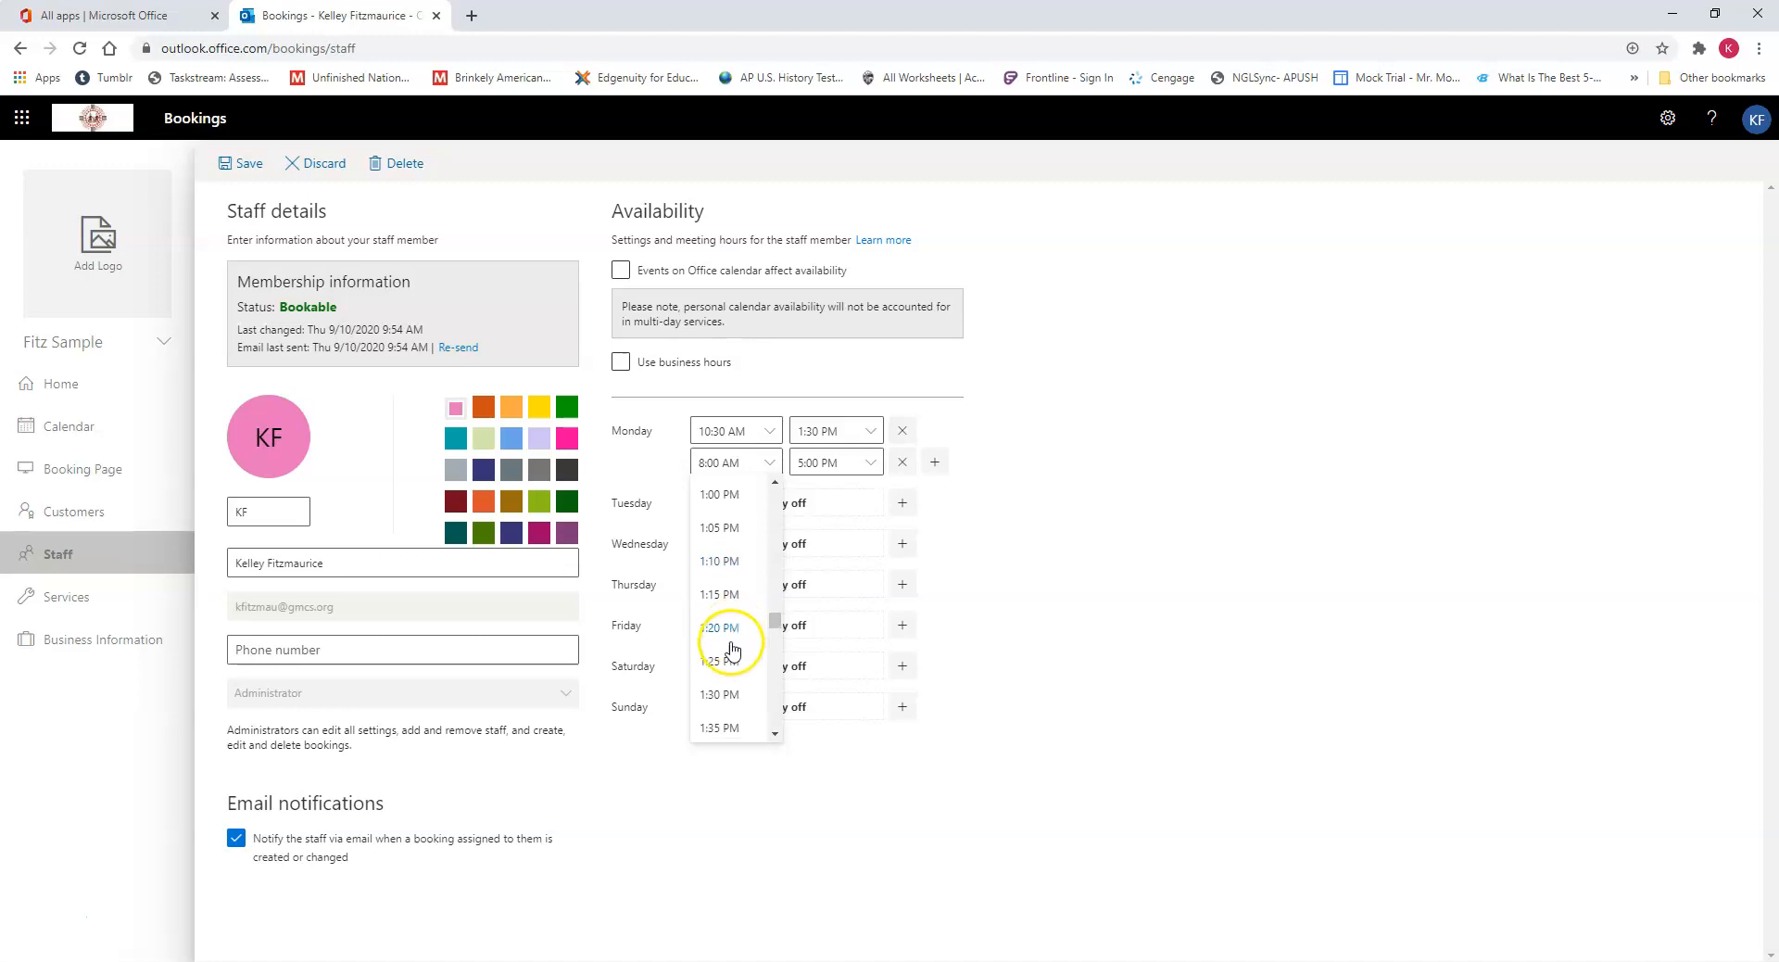
scroll(725, 708, "down", 2)
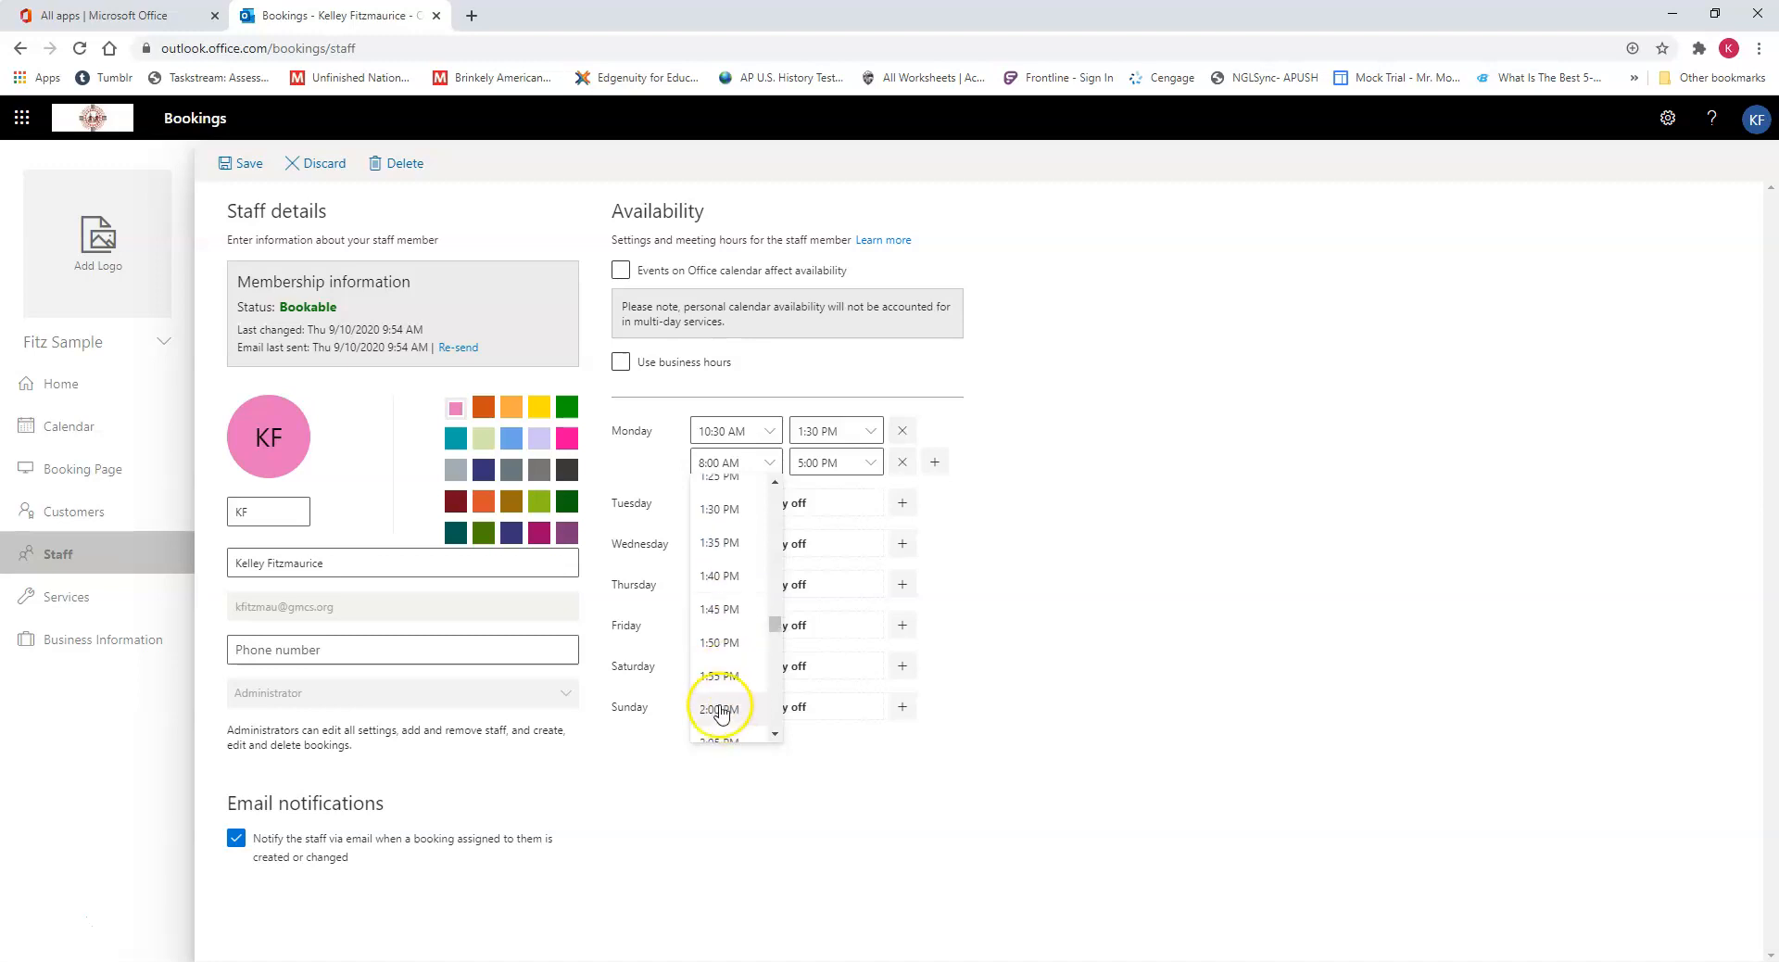
left_click(721, 710)
left_click(822, 463)
scroll(831, 626, "down", 2)
scroll(848, 665, "down", 3)
left_click(847, 665)
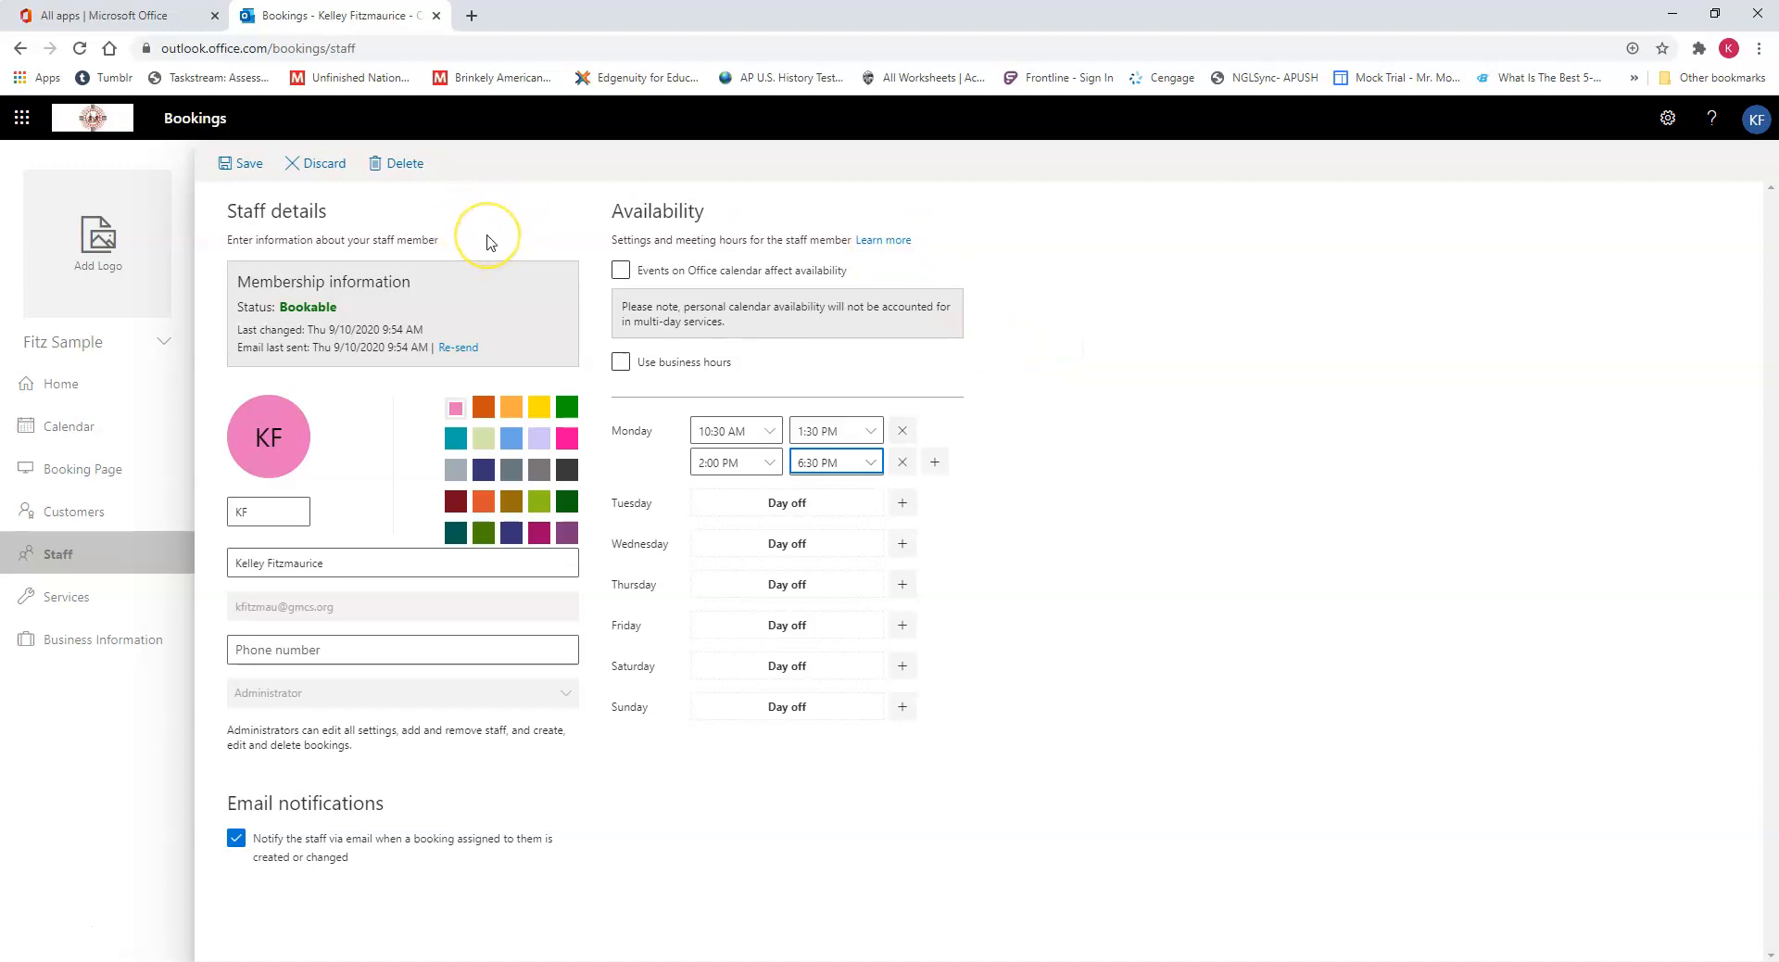
left_click(246, 167)
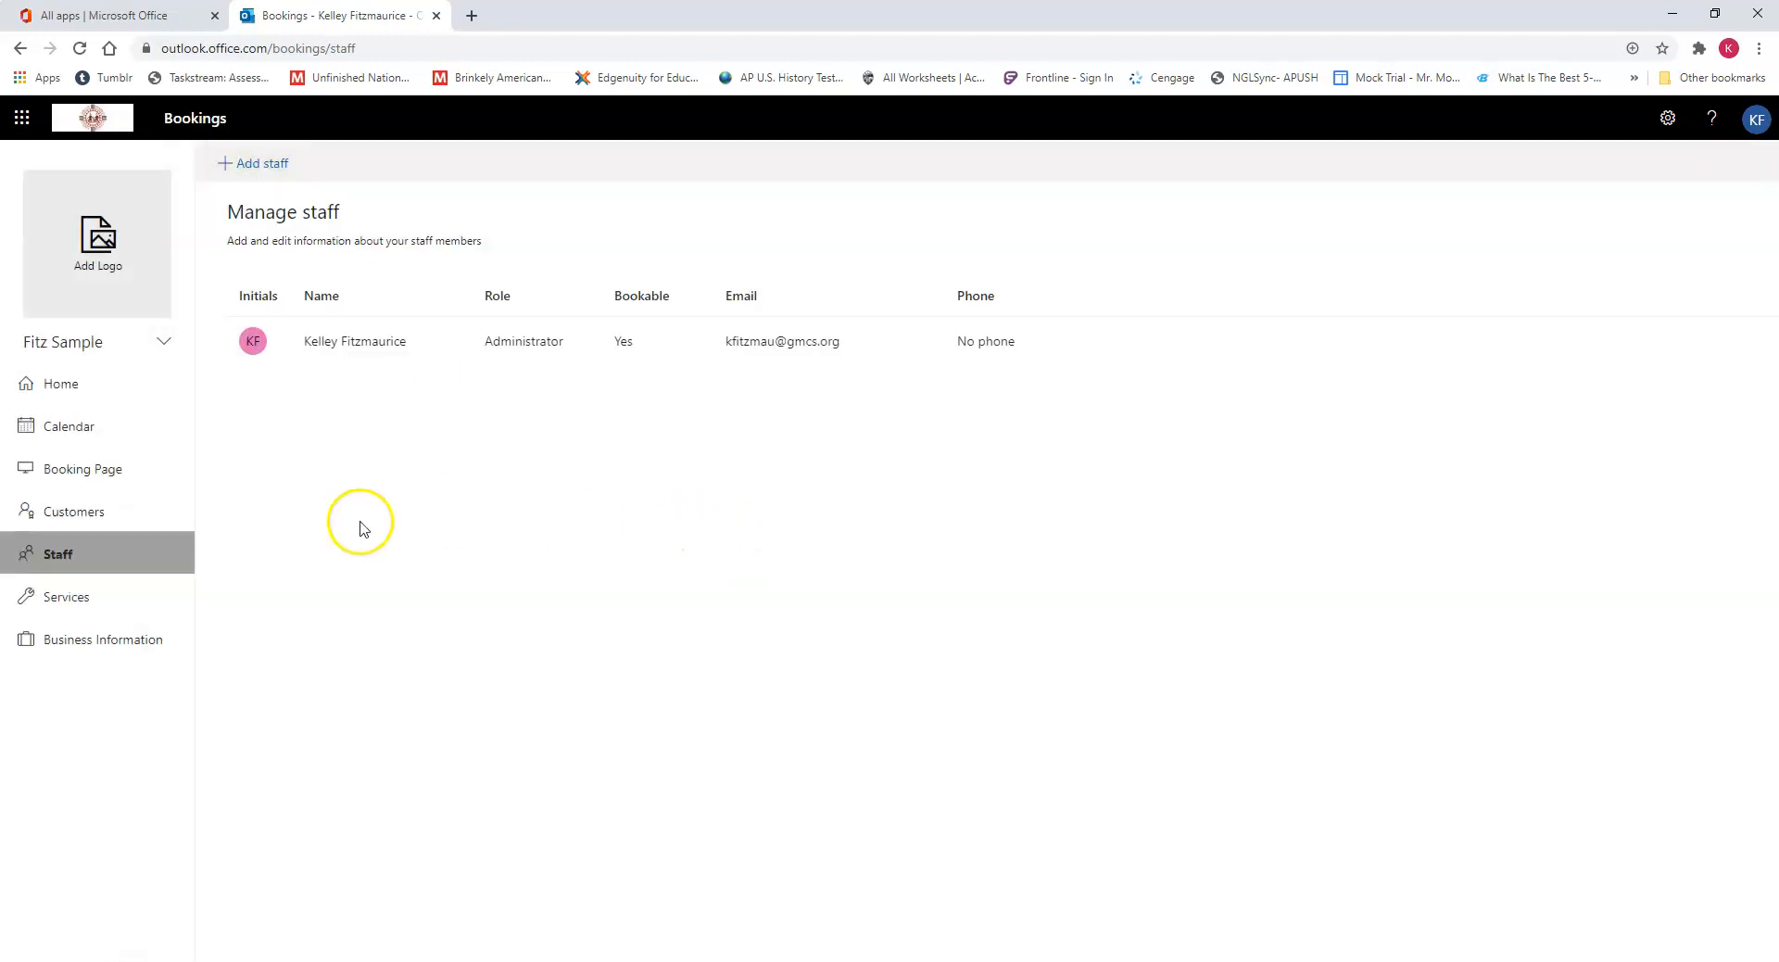
Step: Rename the "Initial consult" service to "PTC" and clear its description
left_click(121, 609)
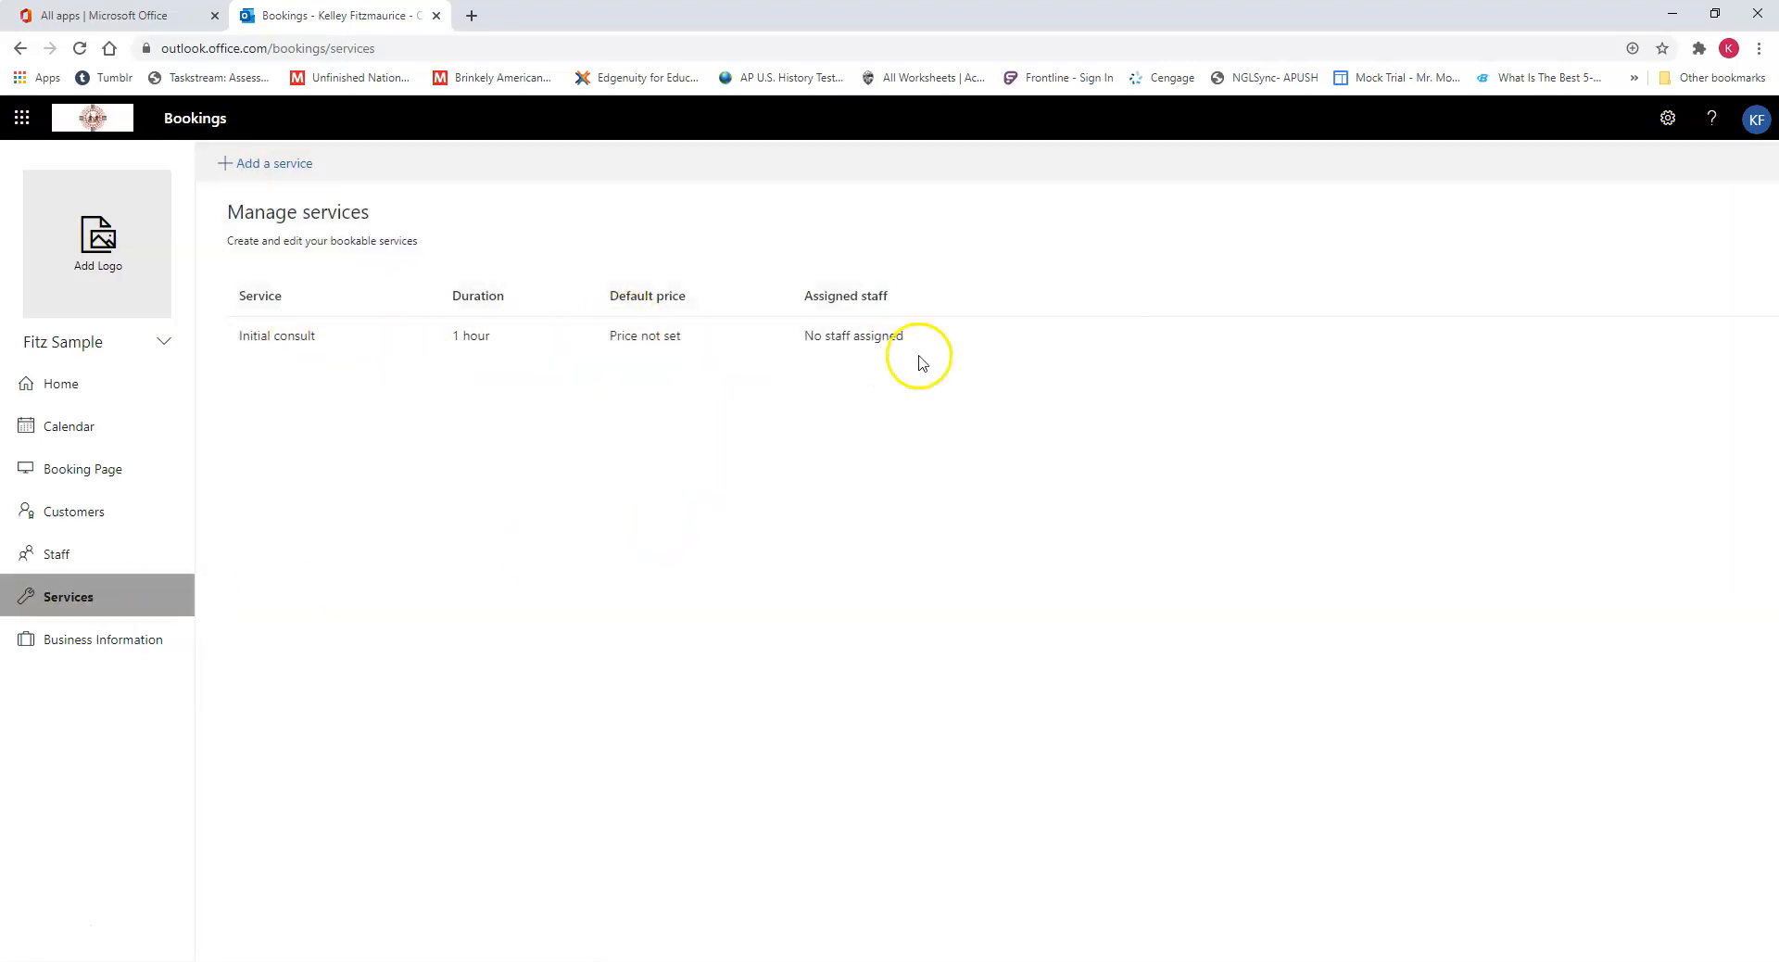
left_click(1058, 339)
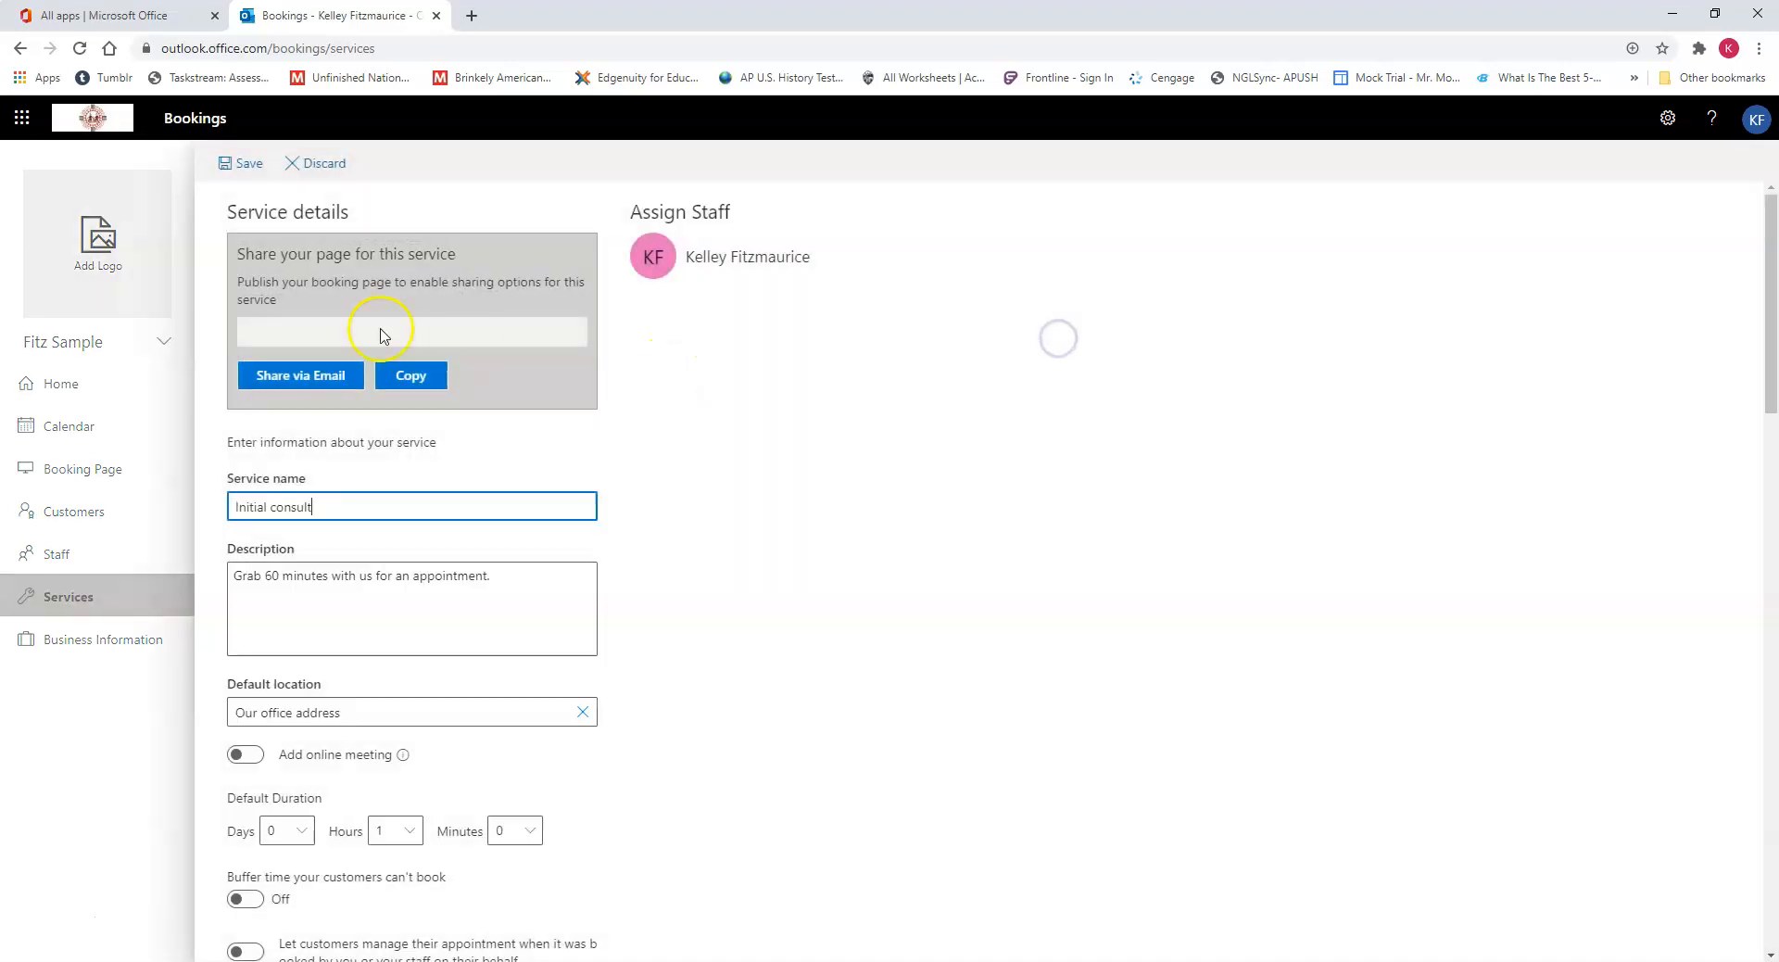
left_click_drag(350, 506, 197, 509)
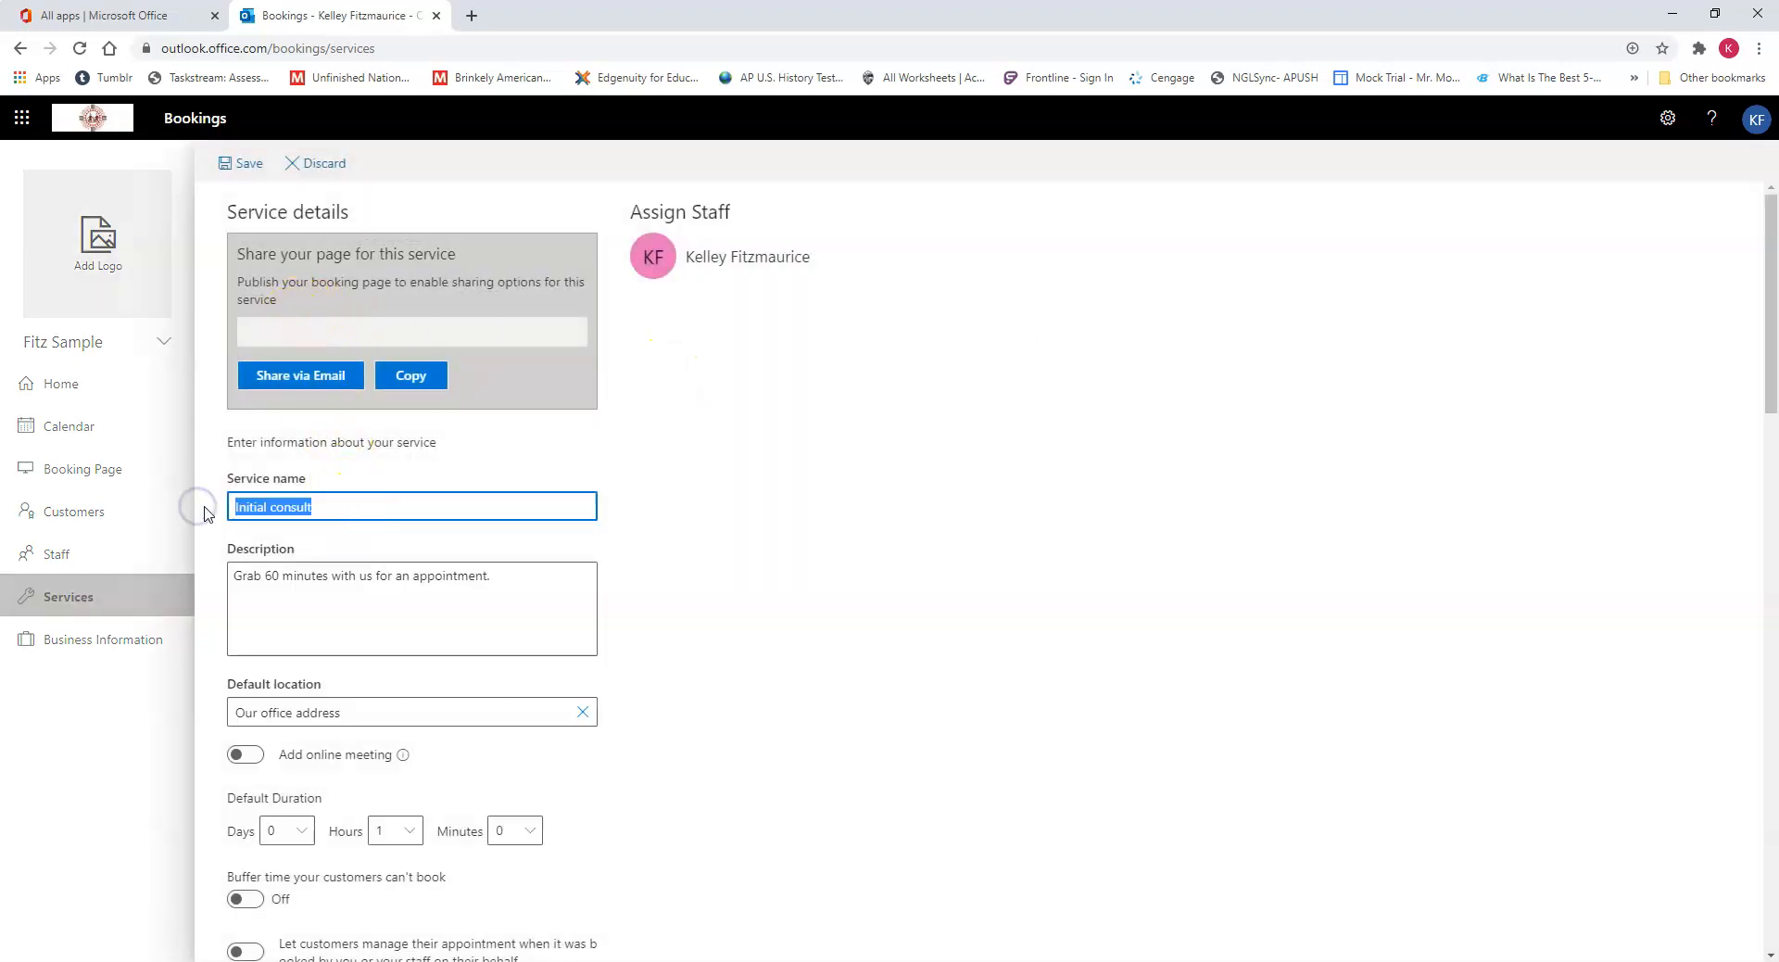
type("P")
left_click_drag(495, 577, 49, 593)
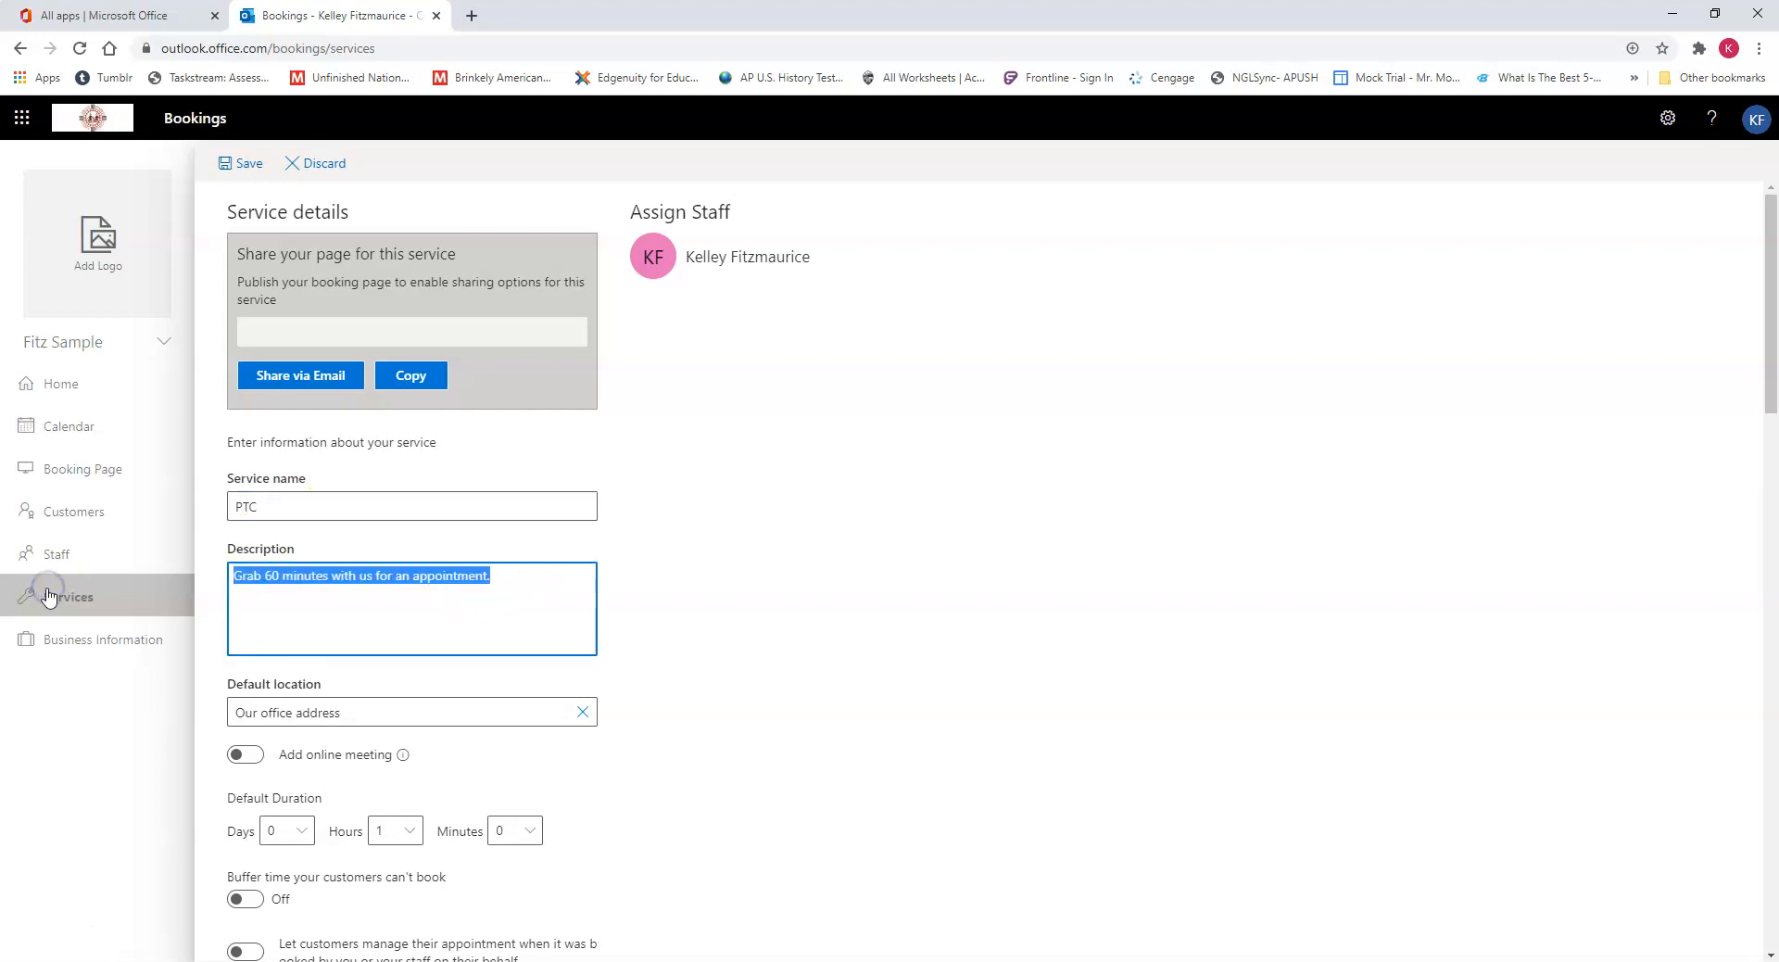
key("BackSpace")
scroll(473, 640, "down", 1)
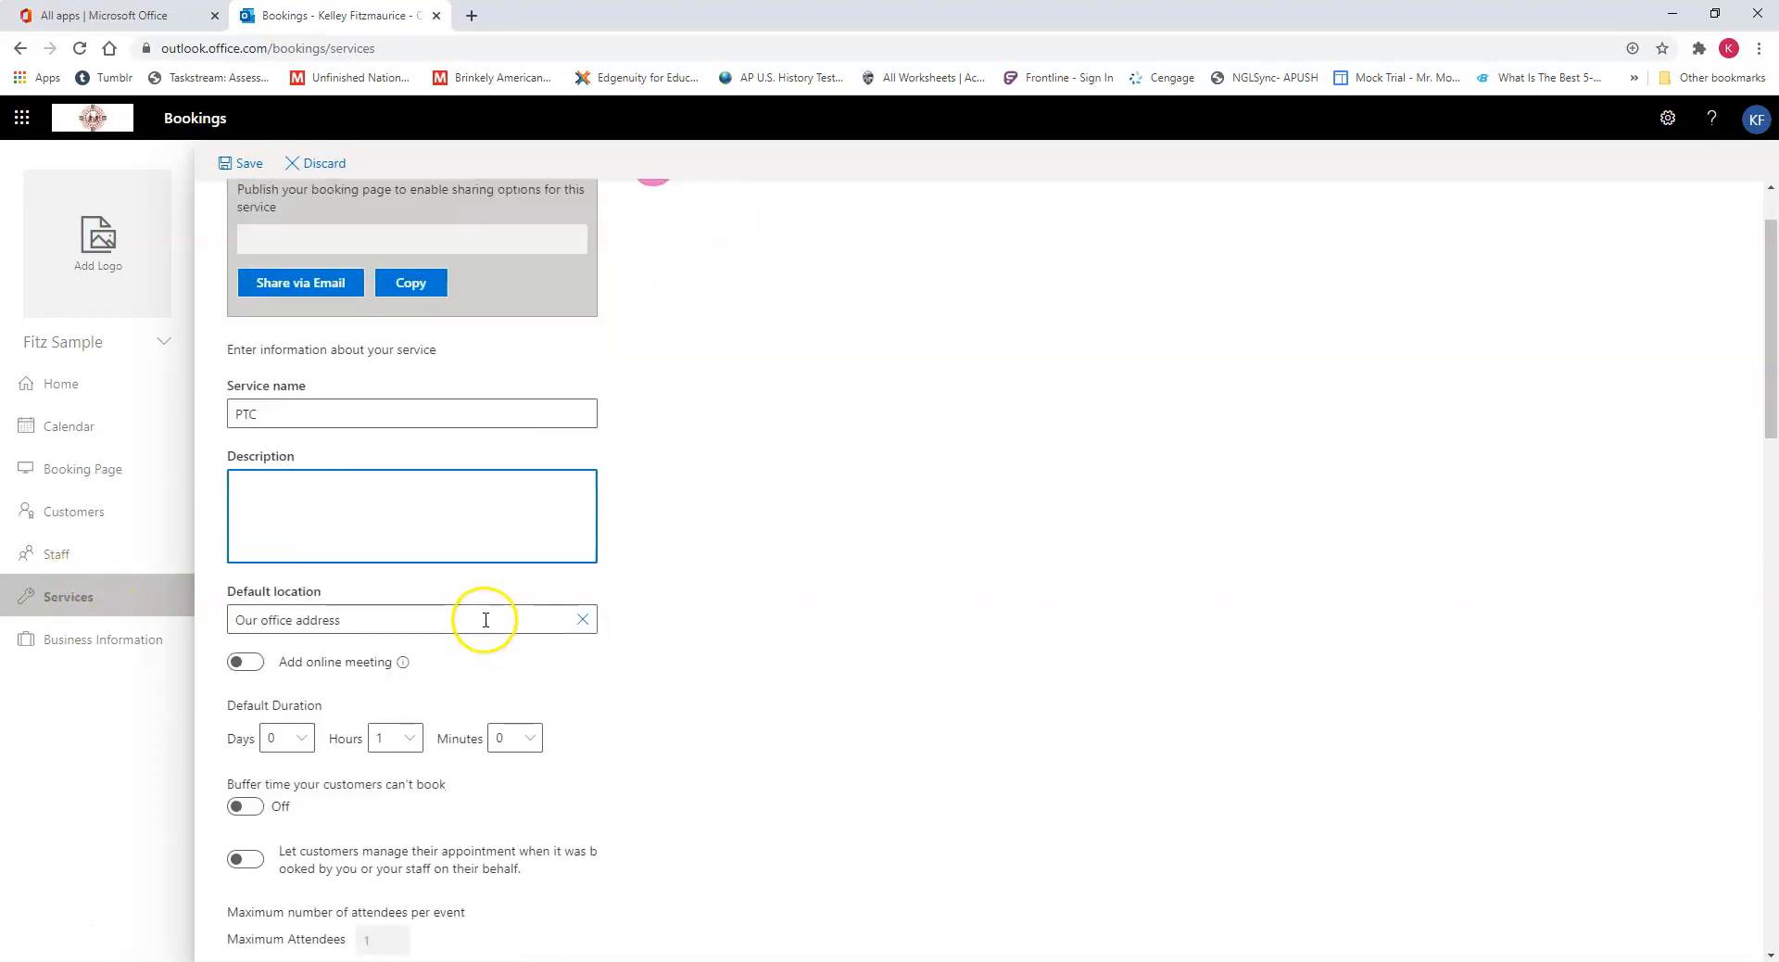
Step: Set the PTC service's default duration to 0 hours and 15 minutes
left_click(403, 734)
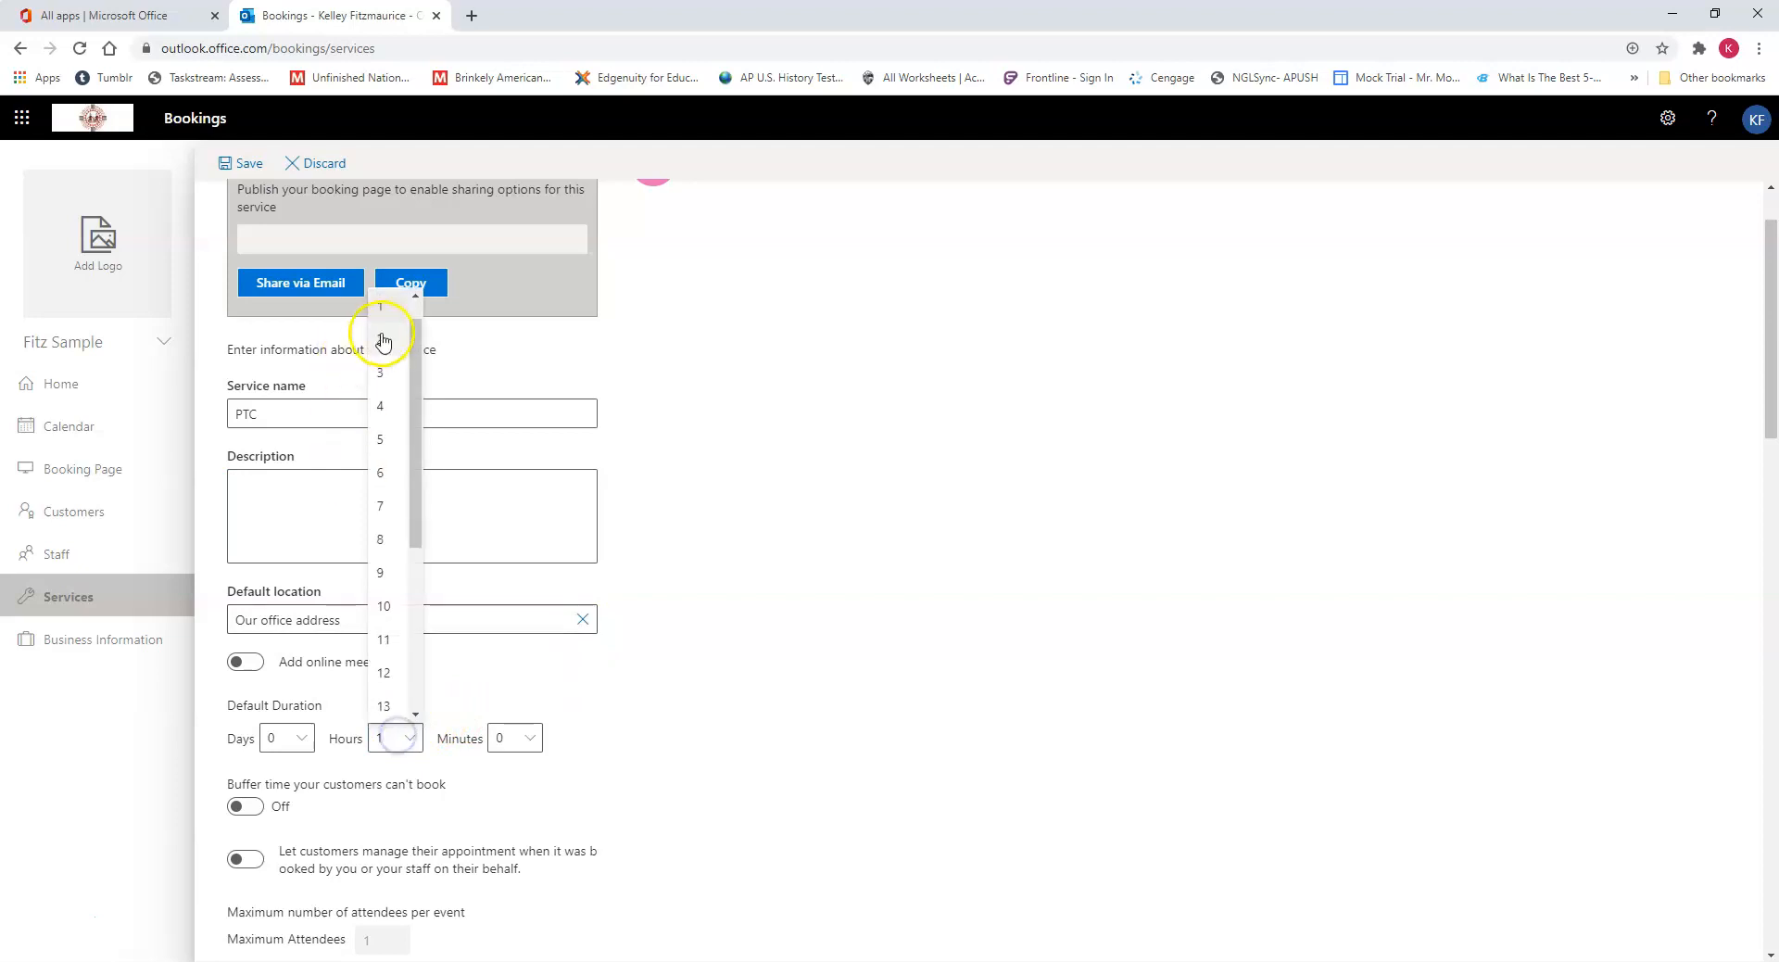
left_click(400, 306)
left_click(523, 739)
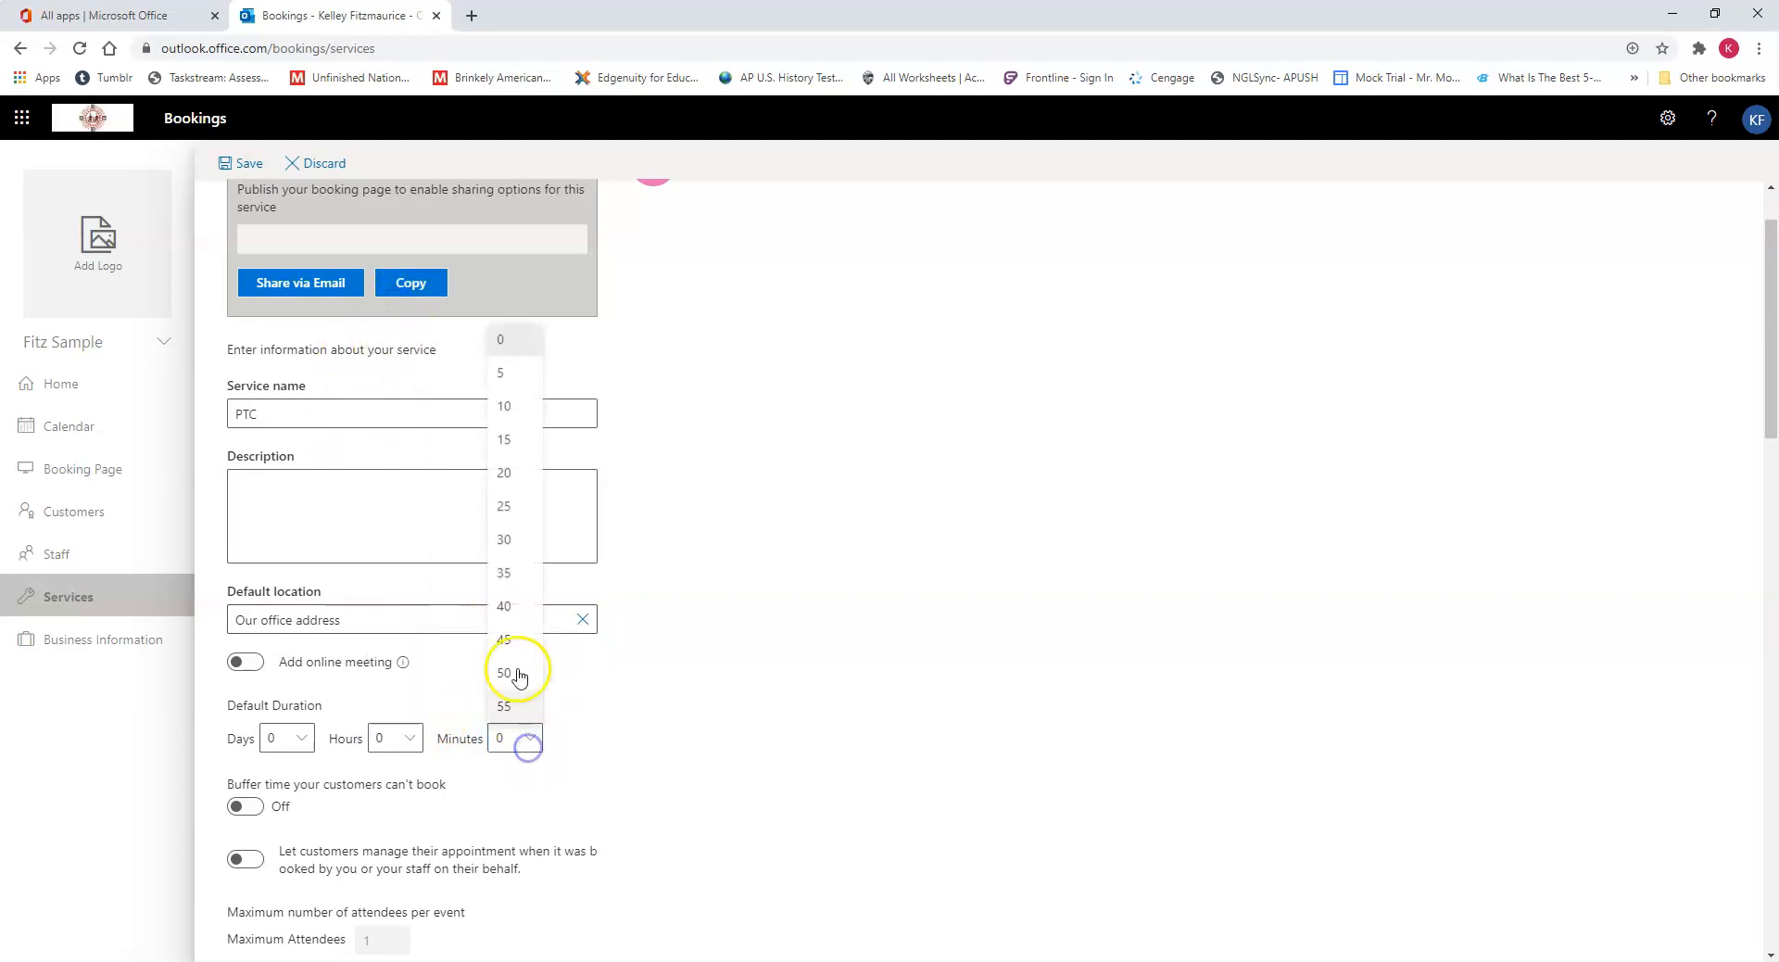
left_click(521, 451)
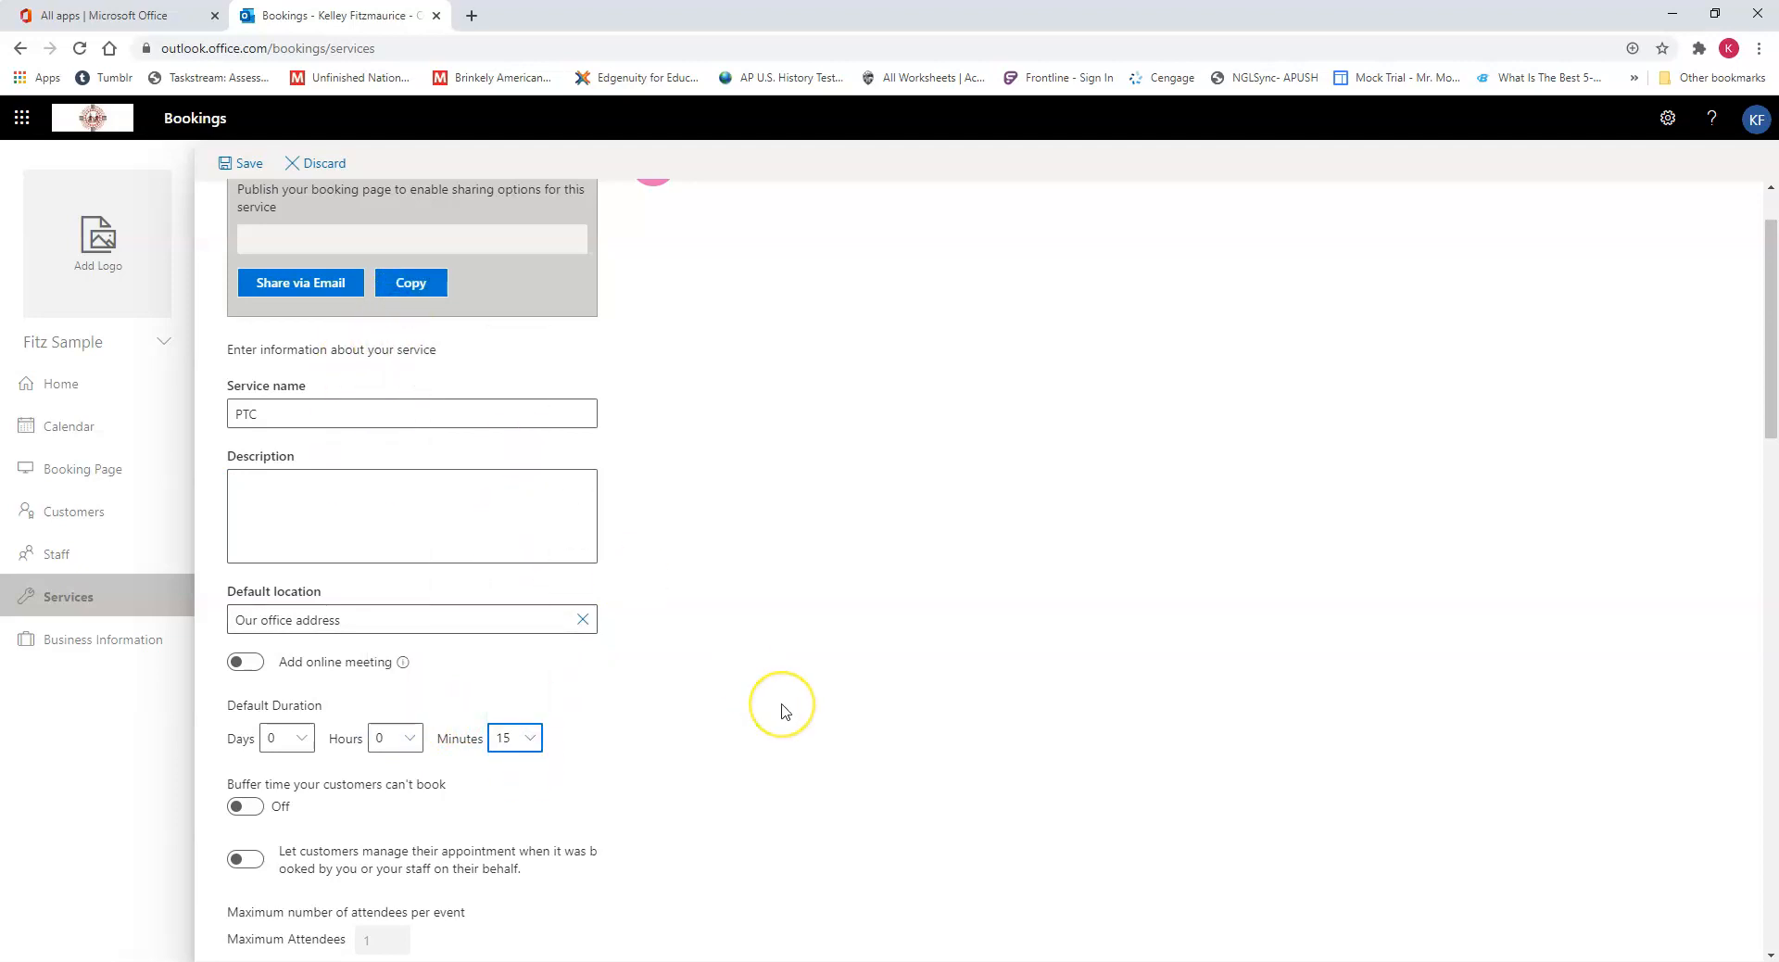
Step: Modify the PTC service's customer information so the customer email is optional and the phone number is required
scroll(783, 709, "down", 2)
scroll(783, 711, "down", 4)
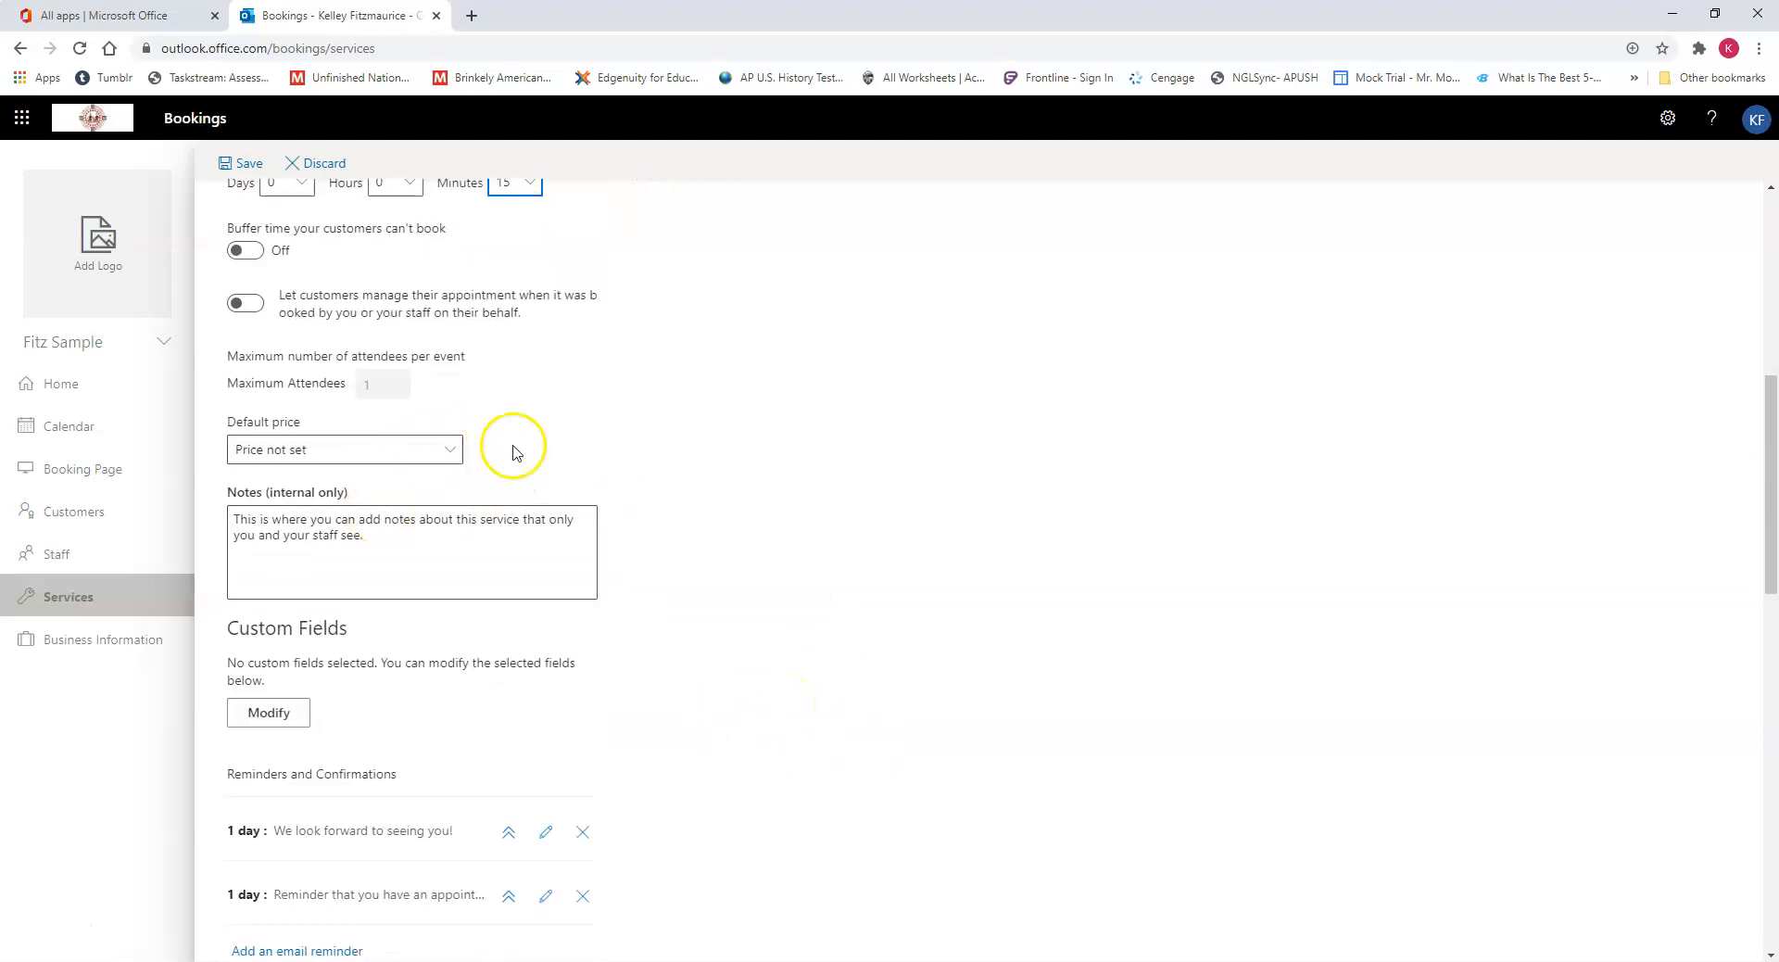
scroll(380, 681, "down", 1)
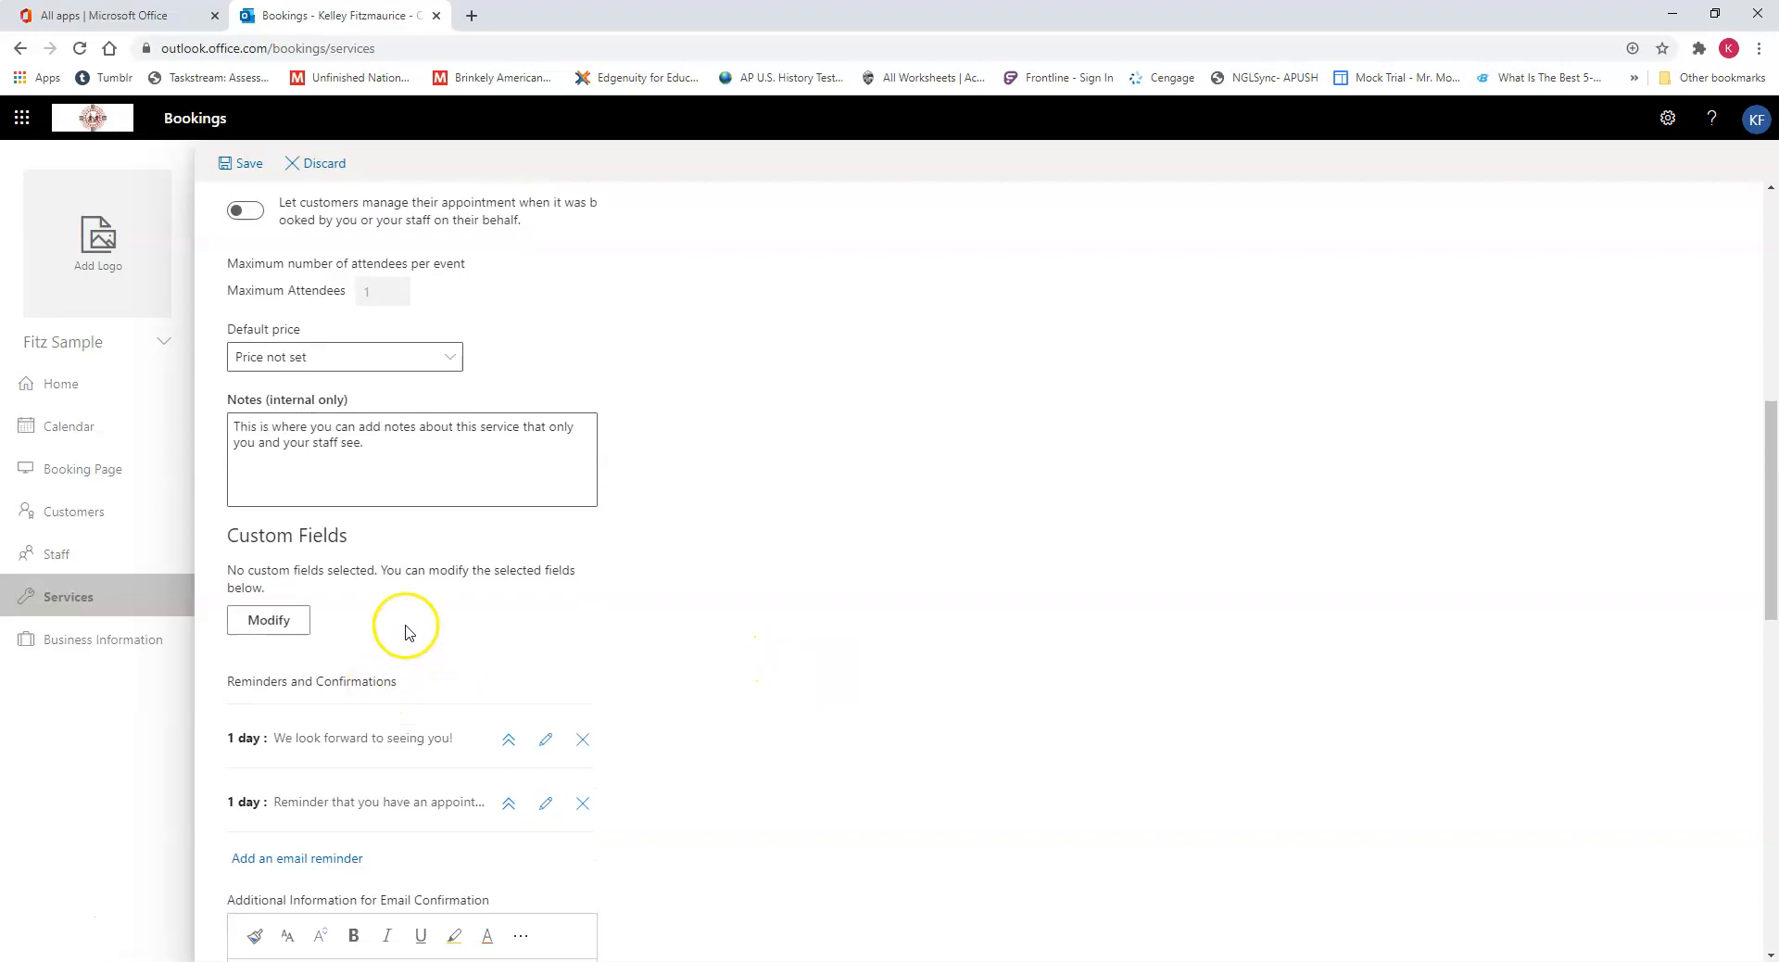
scroll(403, 593, "down", 2)
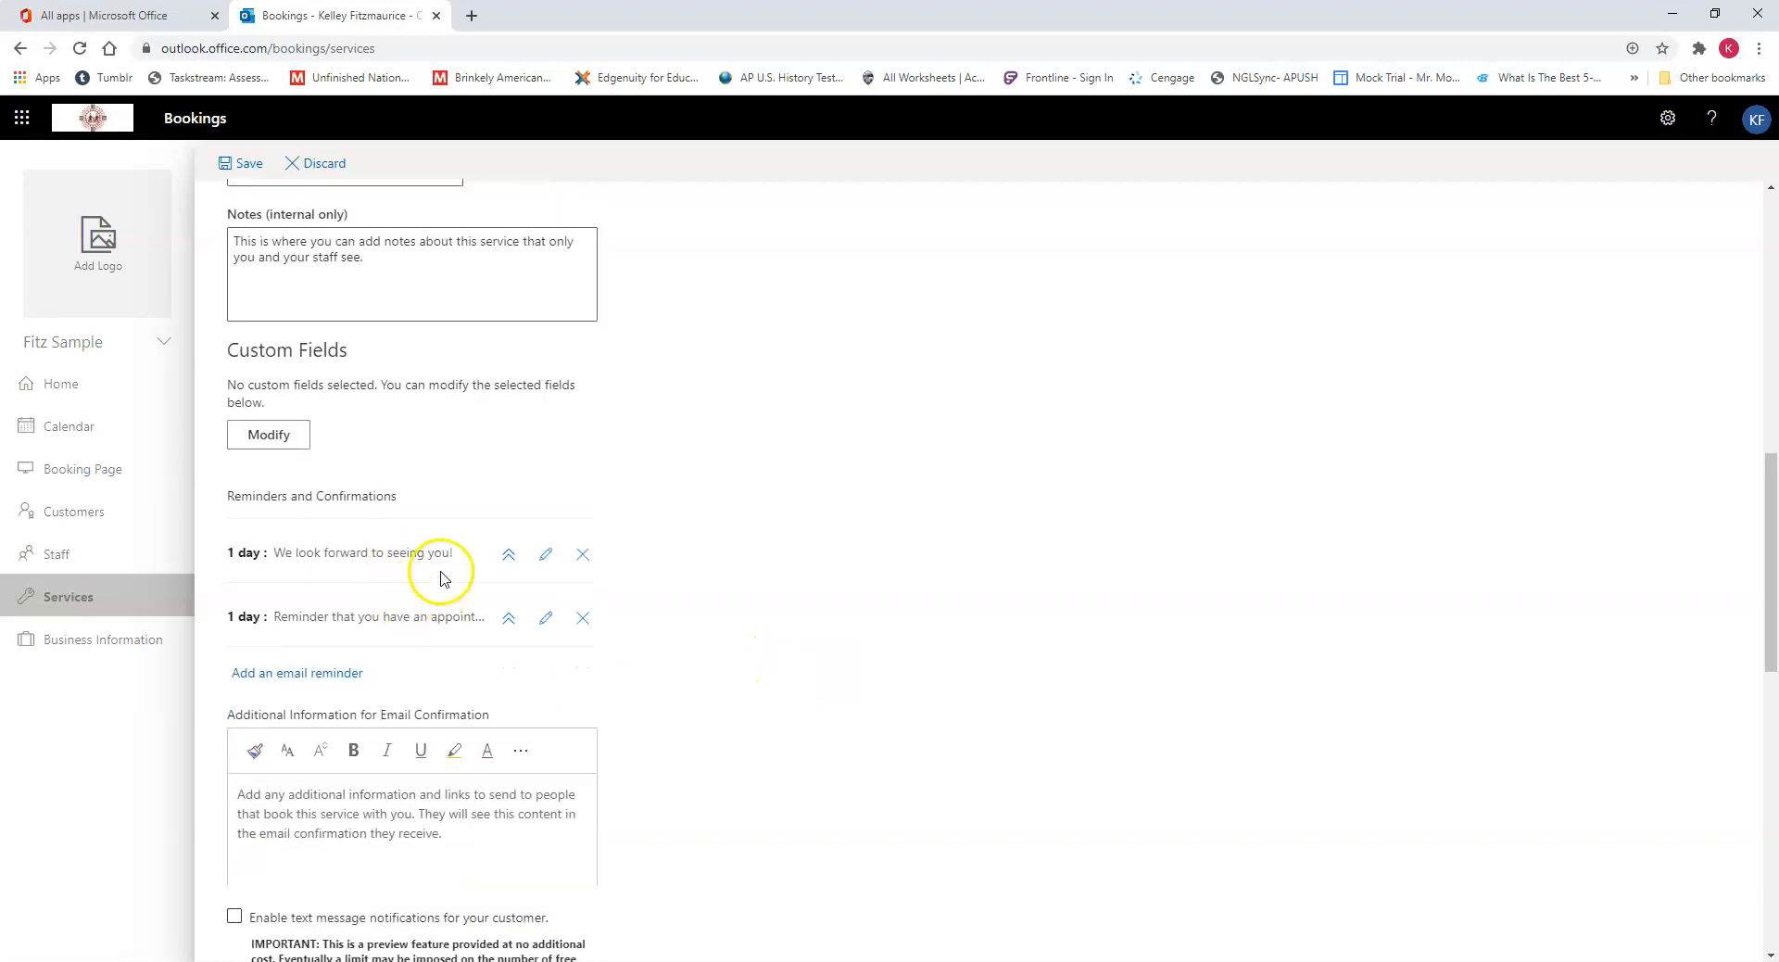
left_click(288, 444)
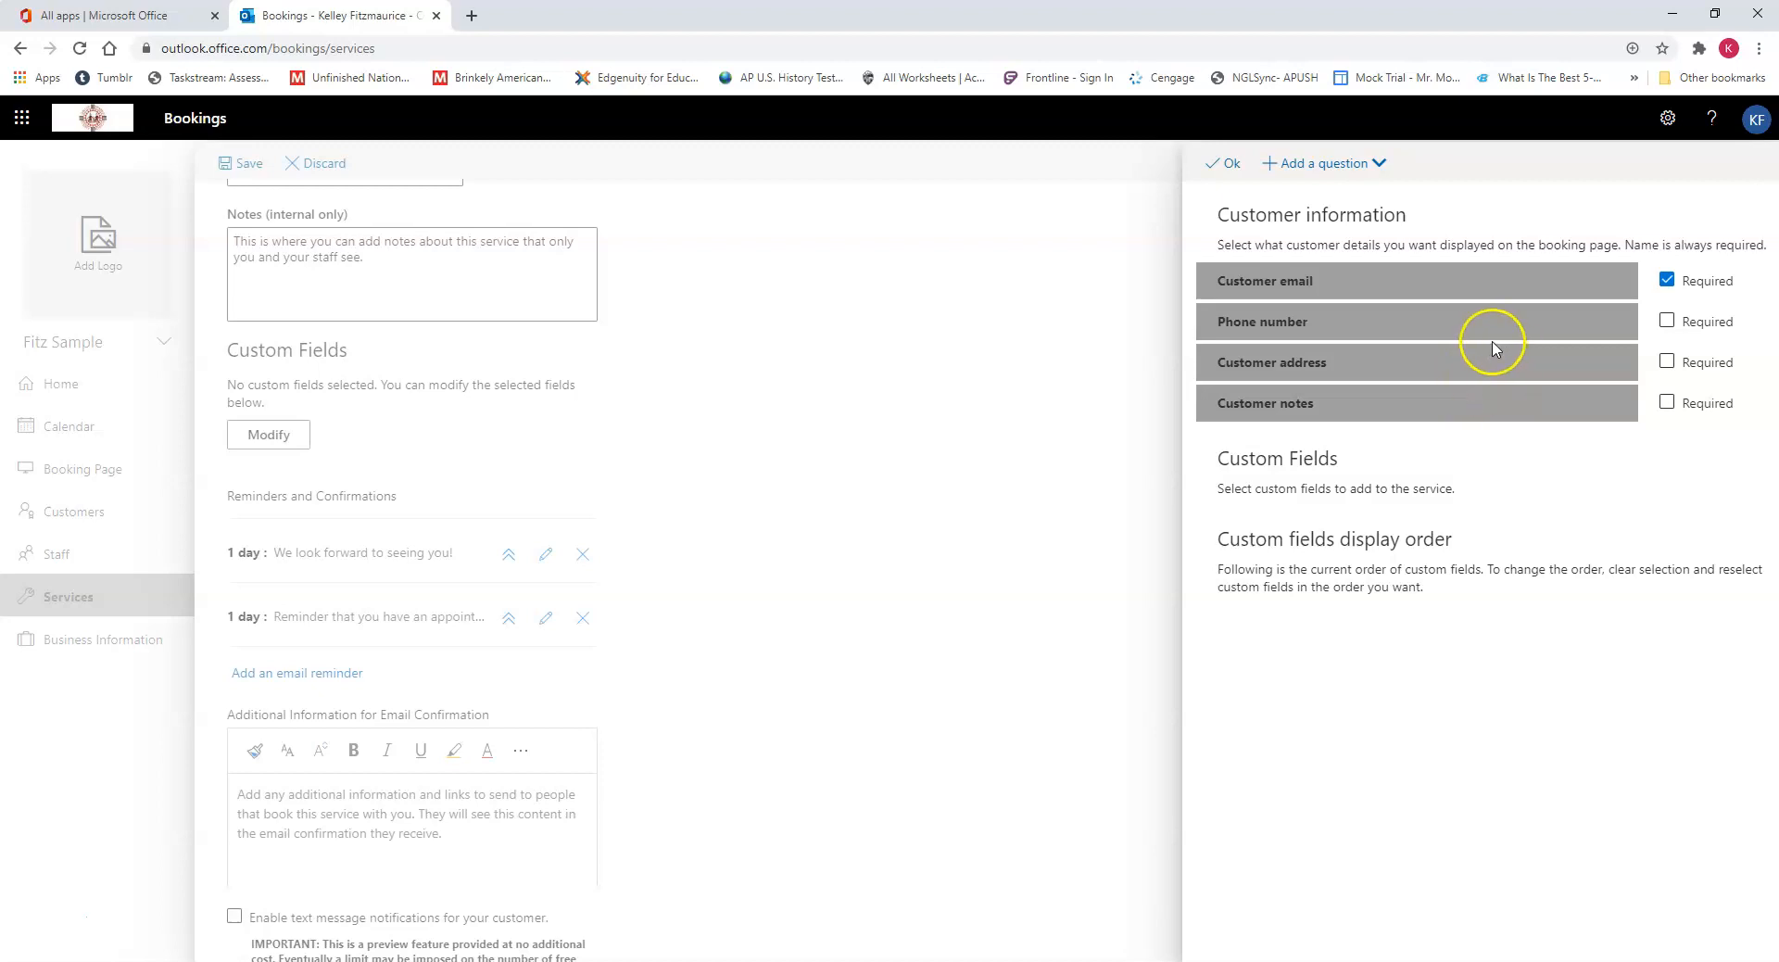
left_click(1667, 281)
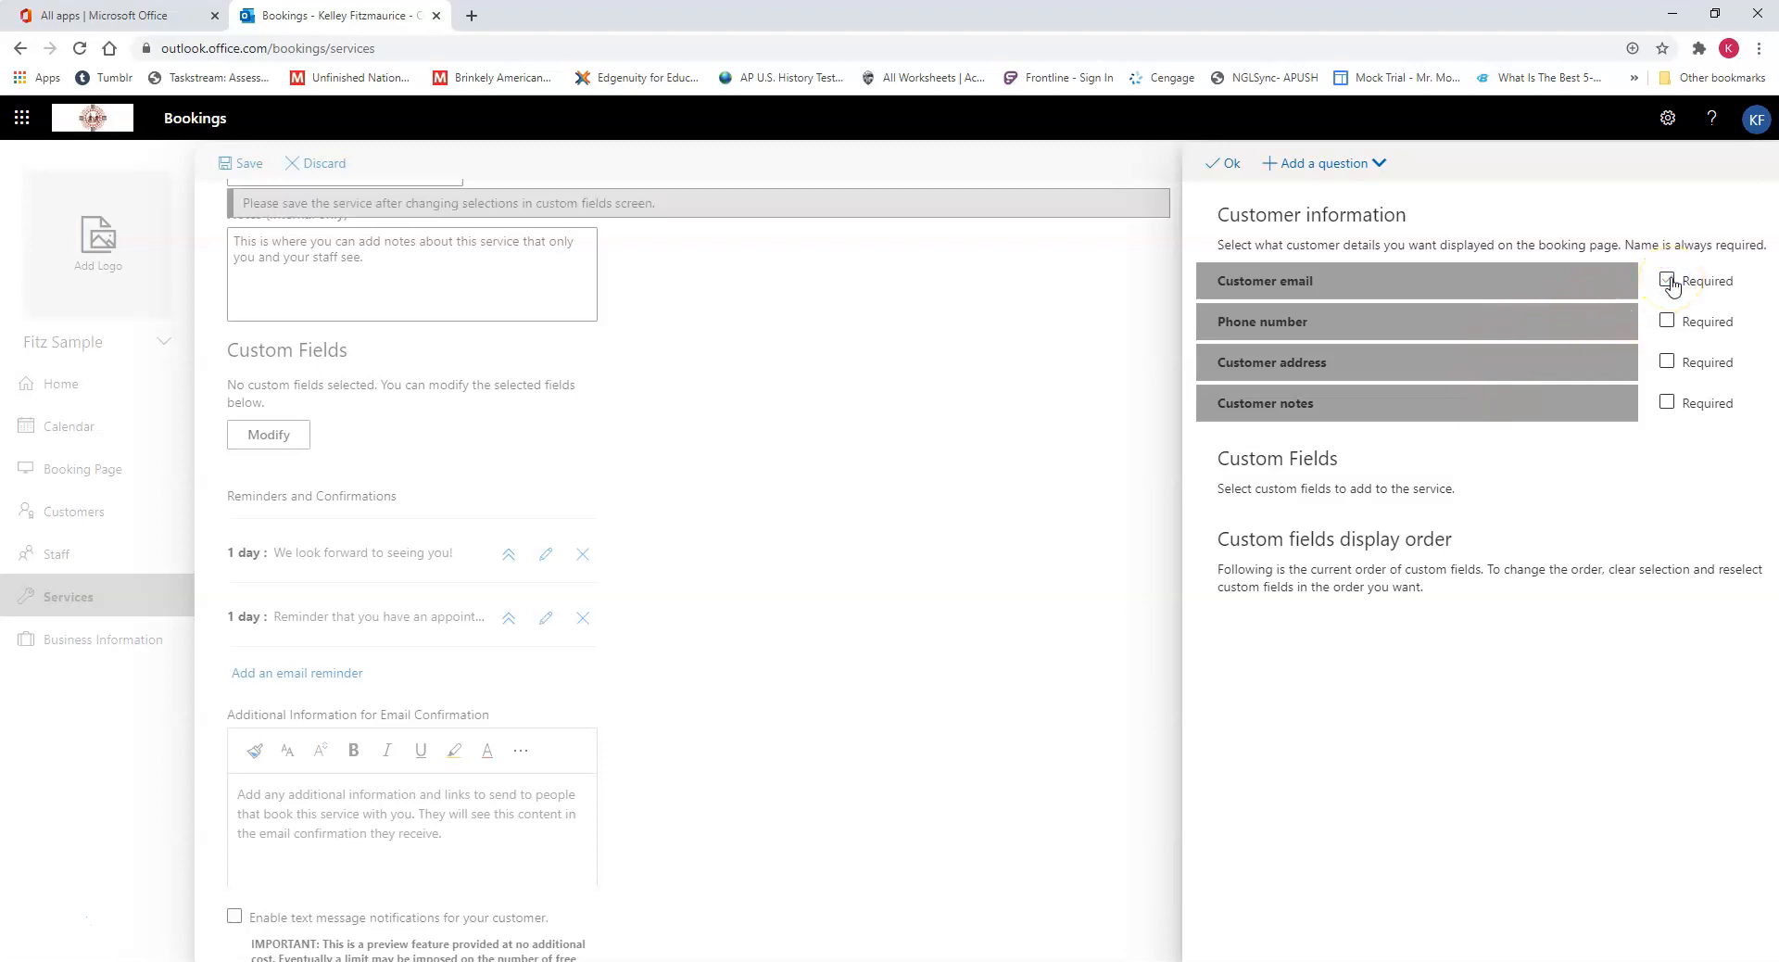
left_click(1524, 369)
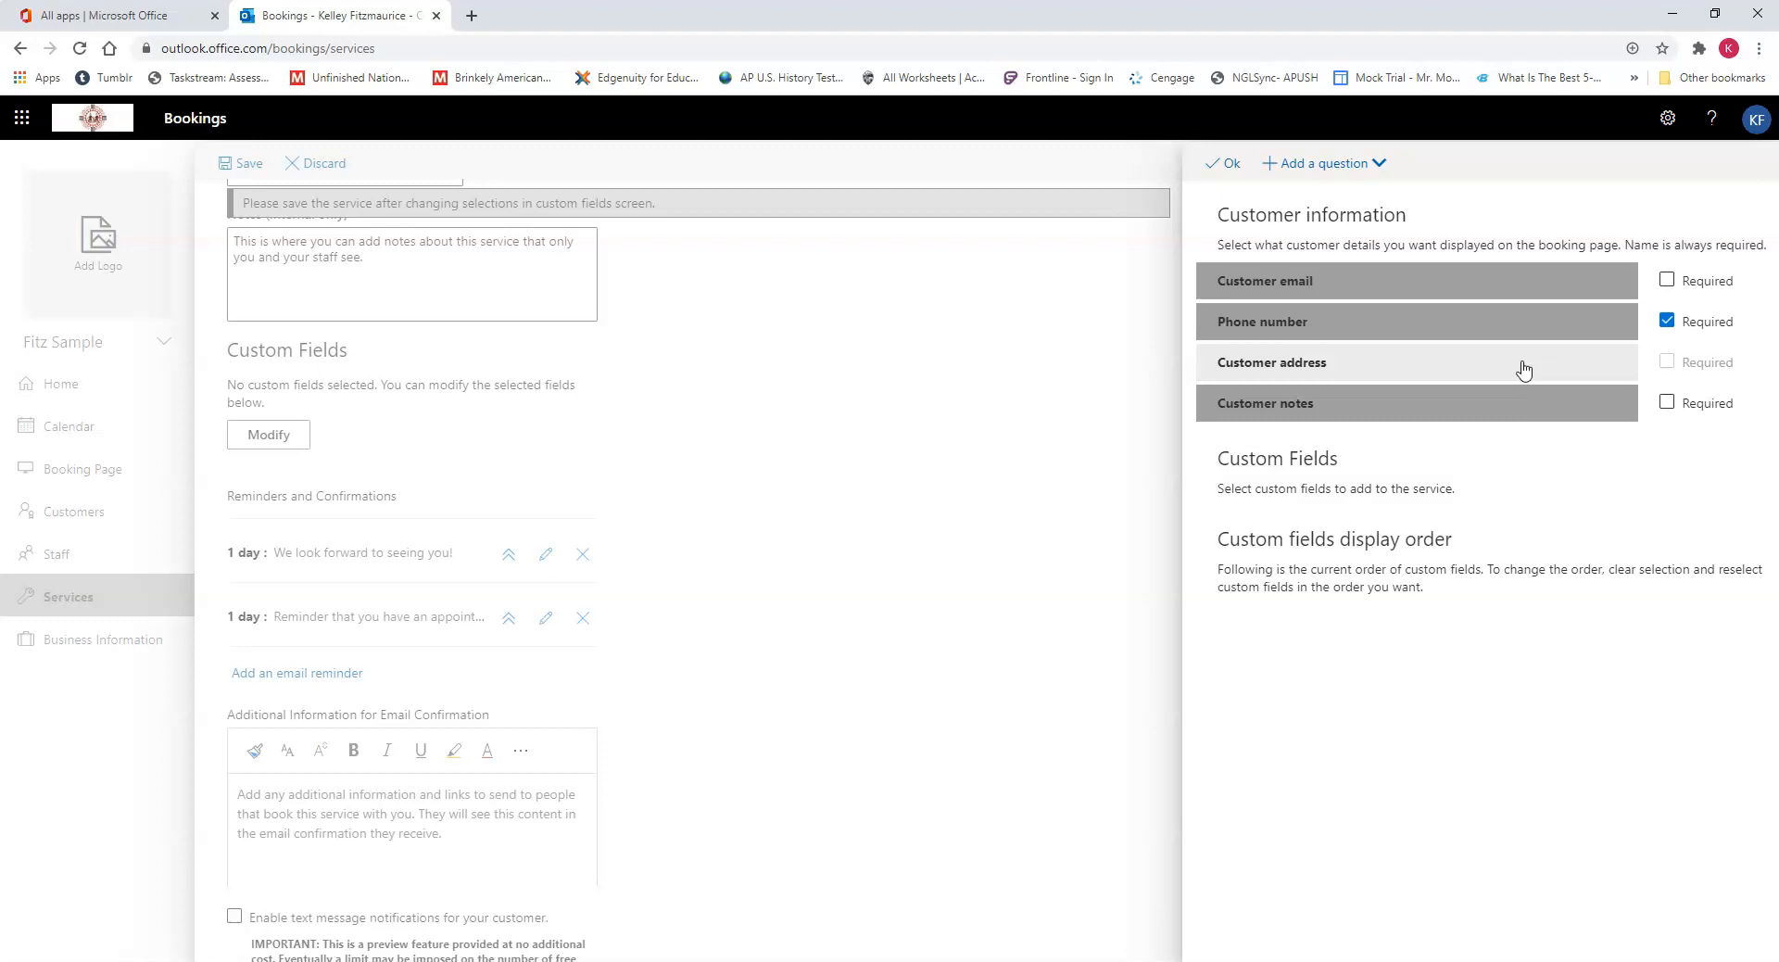
left_click(1523, 371)
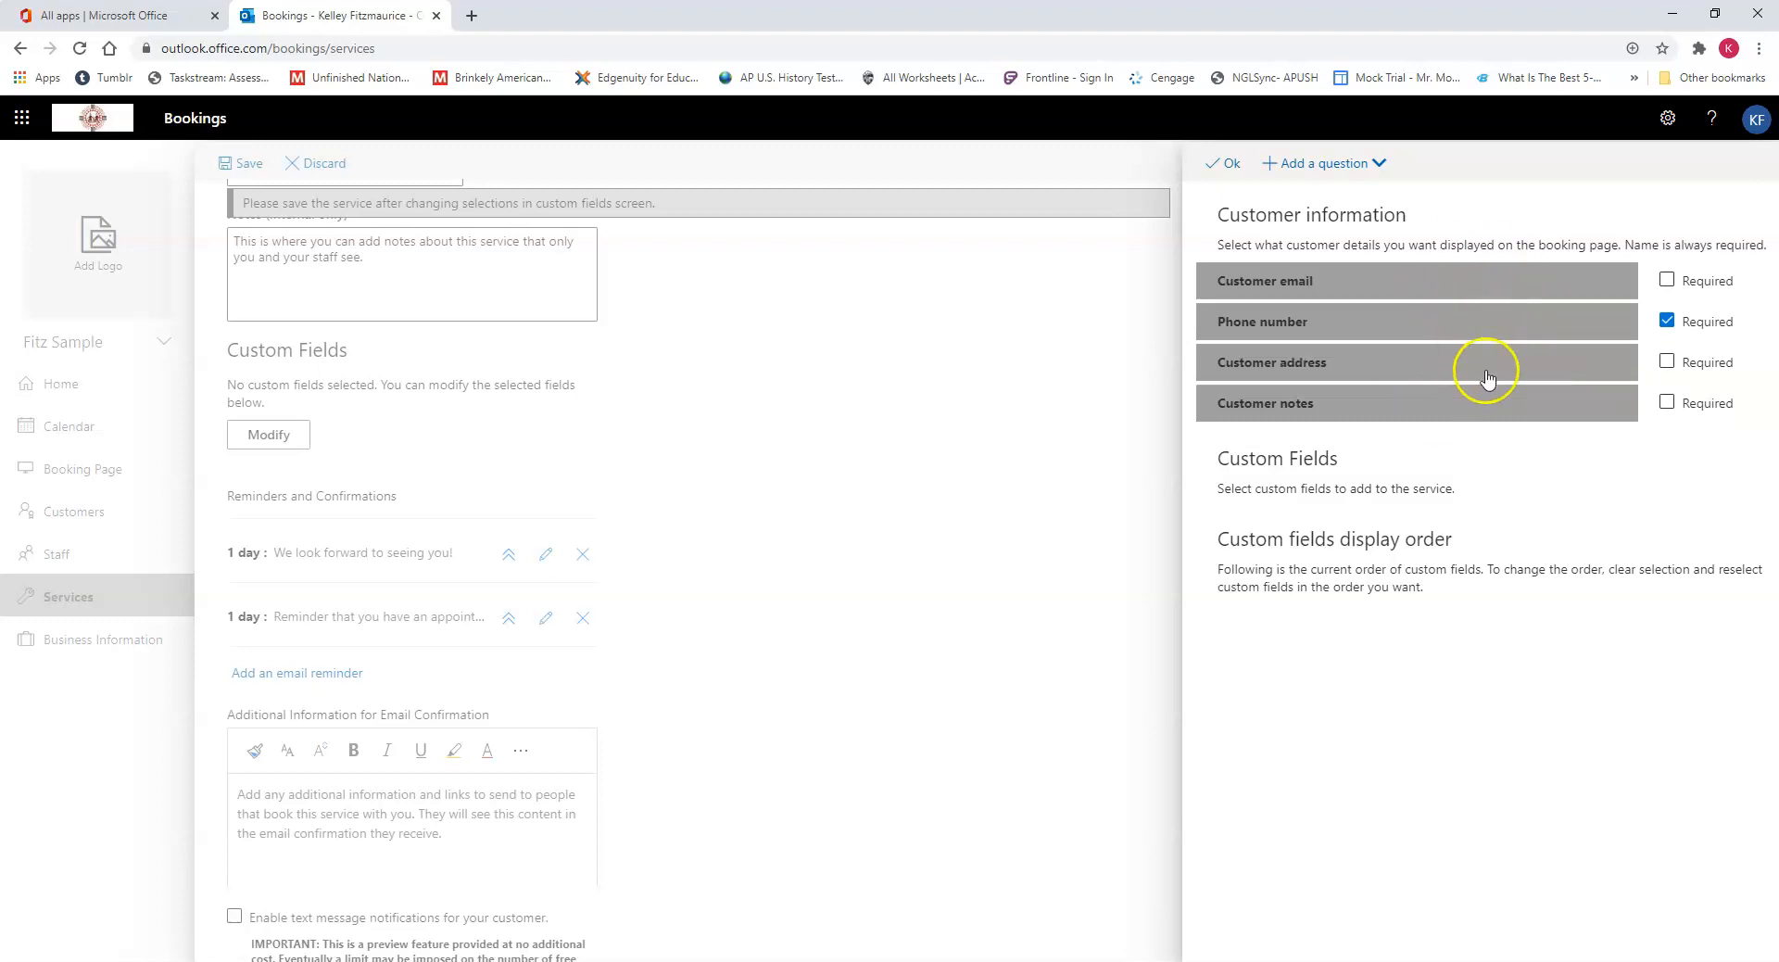
left_click(1477, 378)
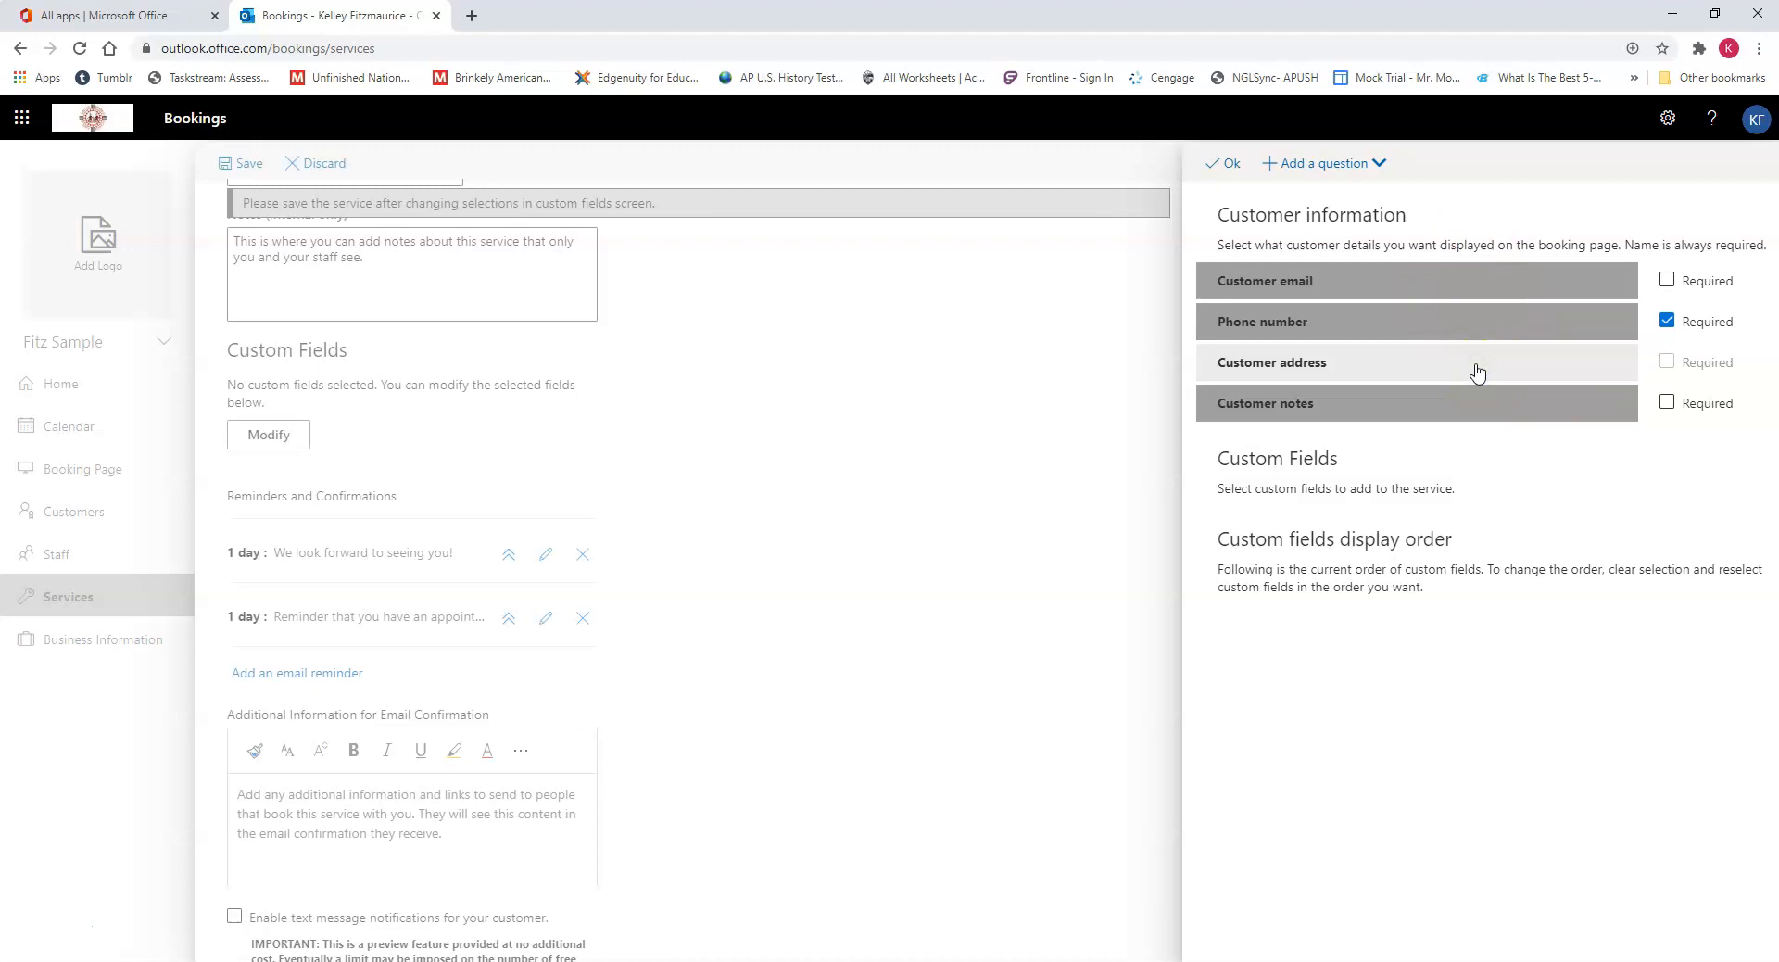
left_click(1477, 372)
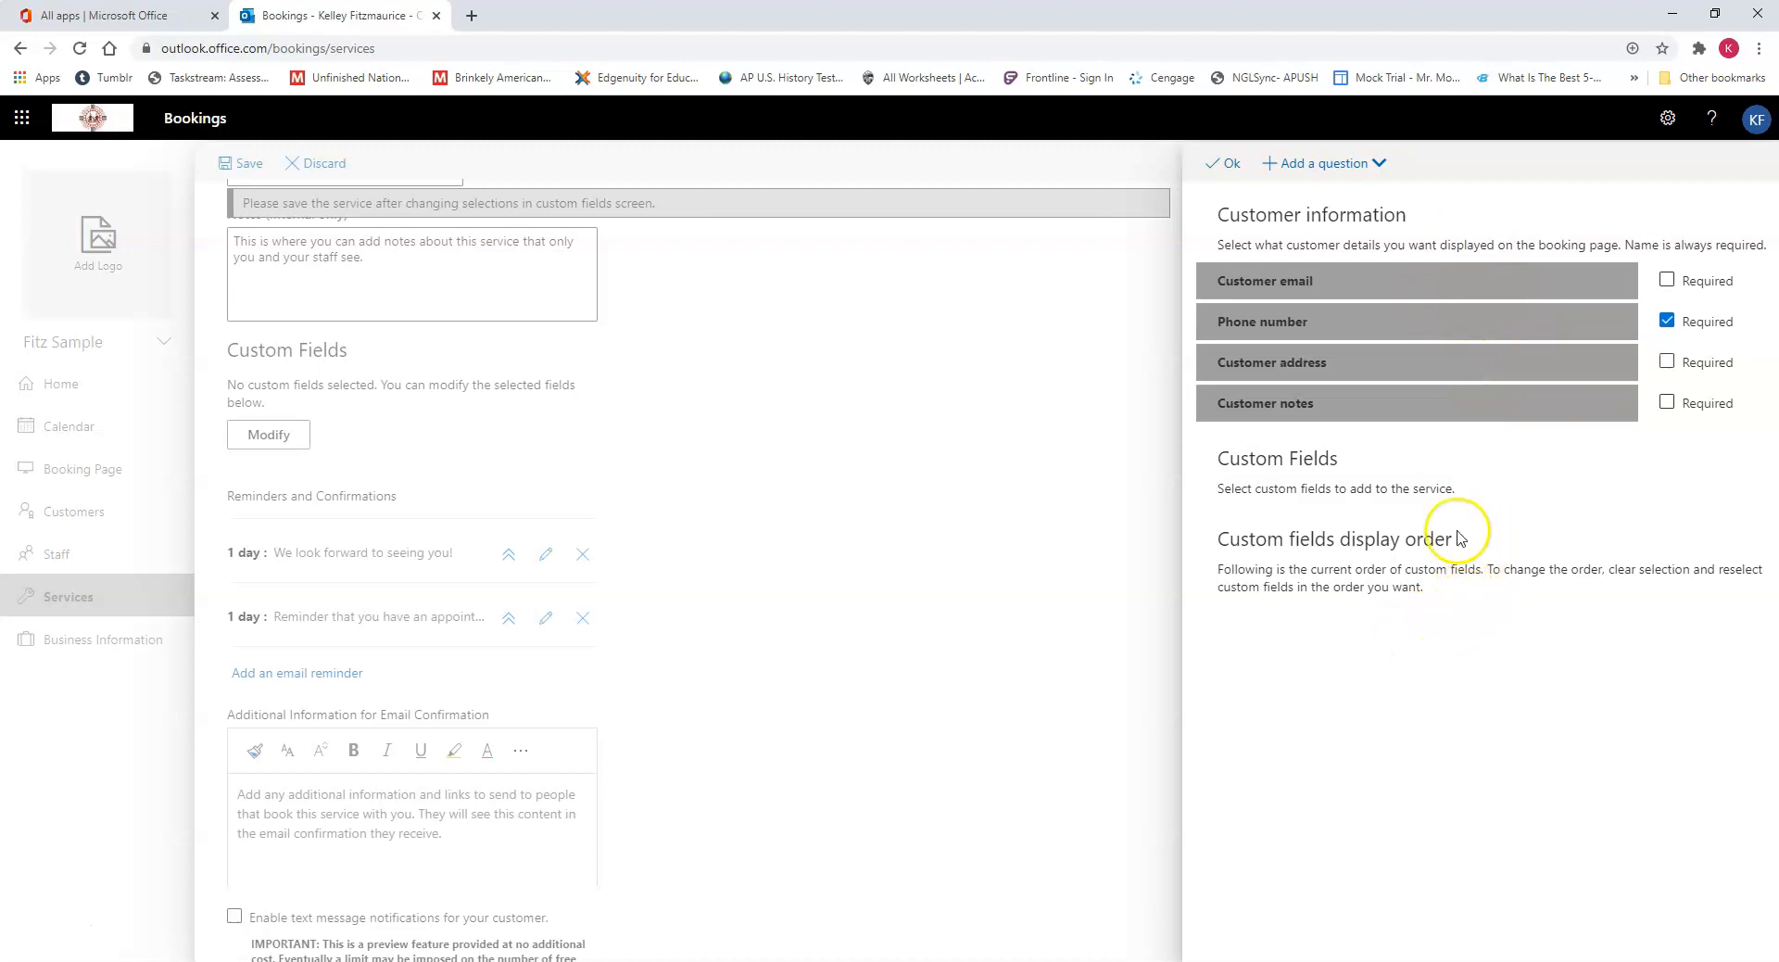
Step: Add a custom text question reading "Student's name" and save it
left_click(1325, 165)
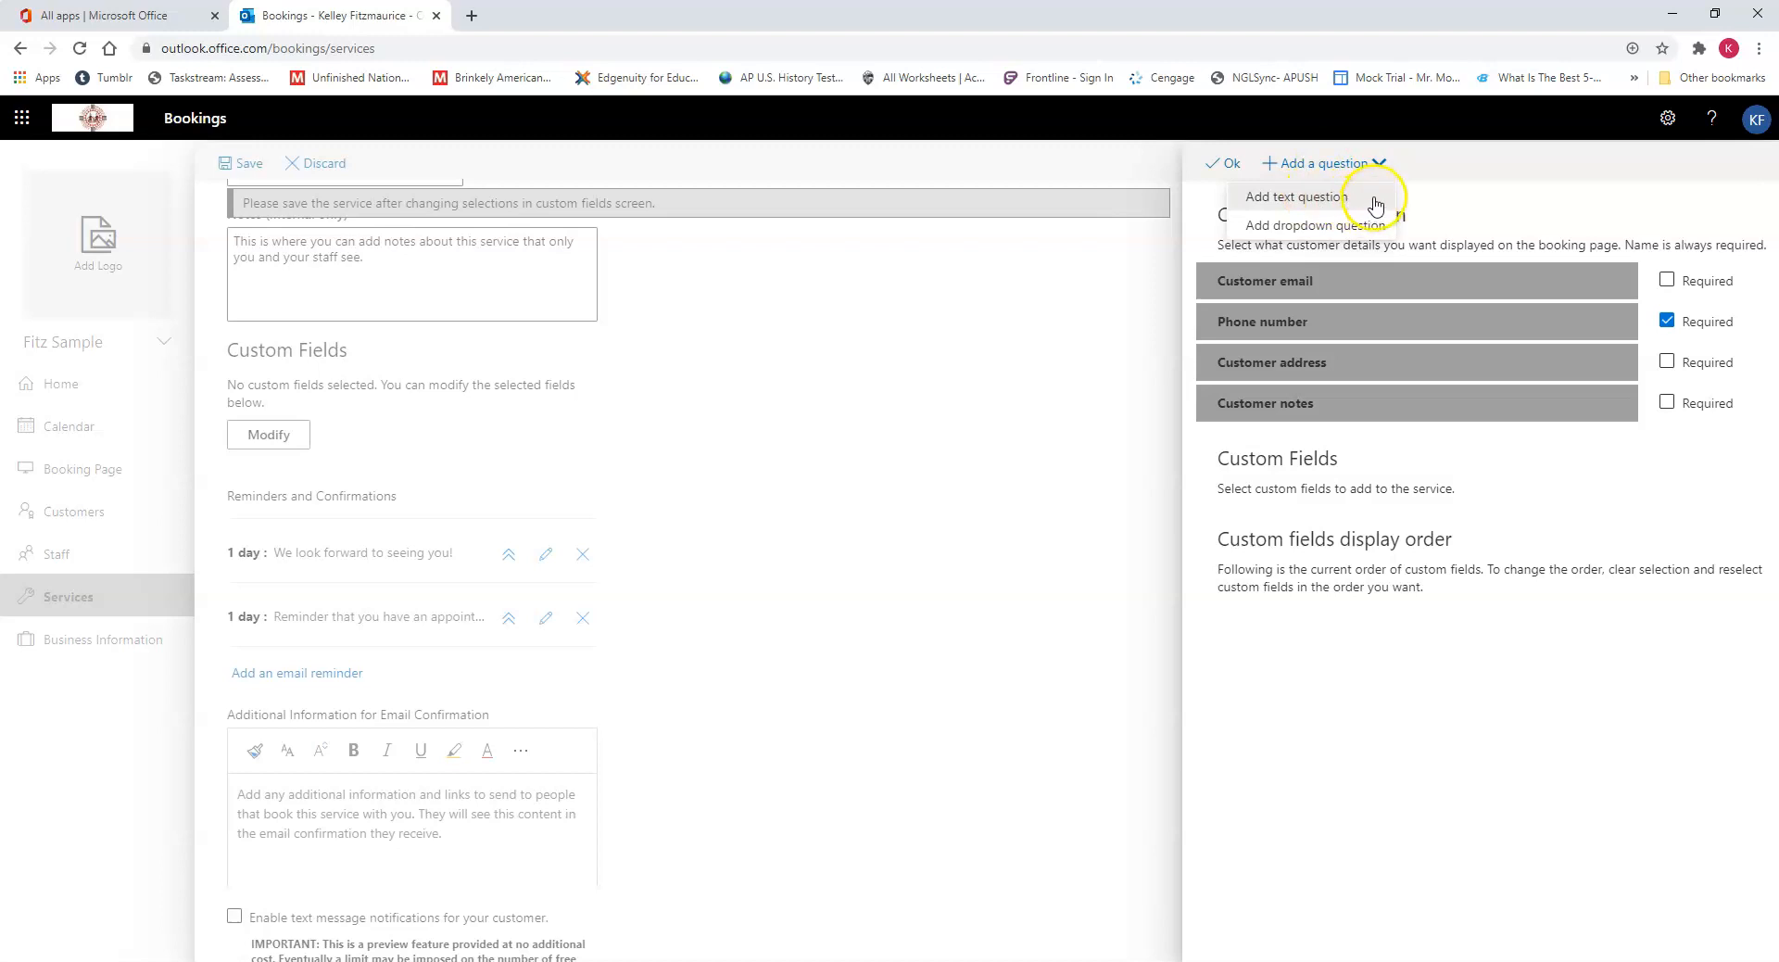
left_click(1353, 198)
left_click(1261, 285)
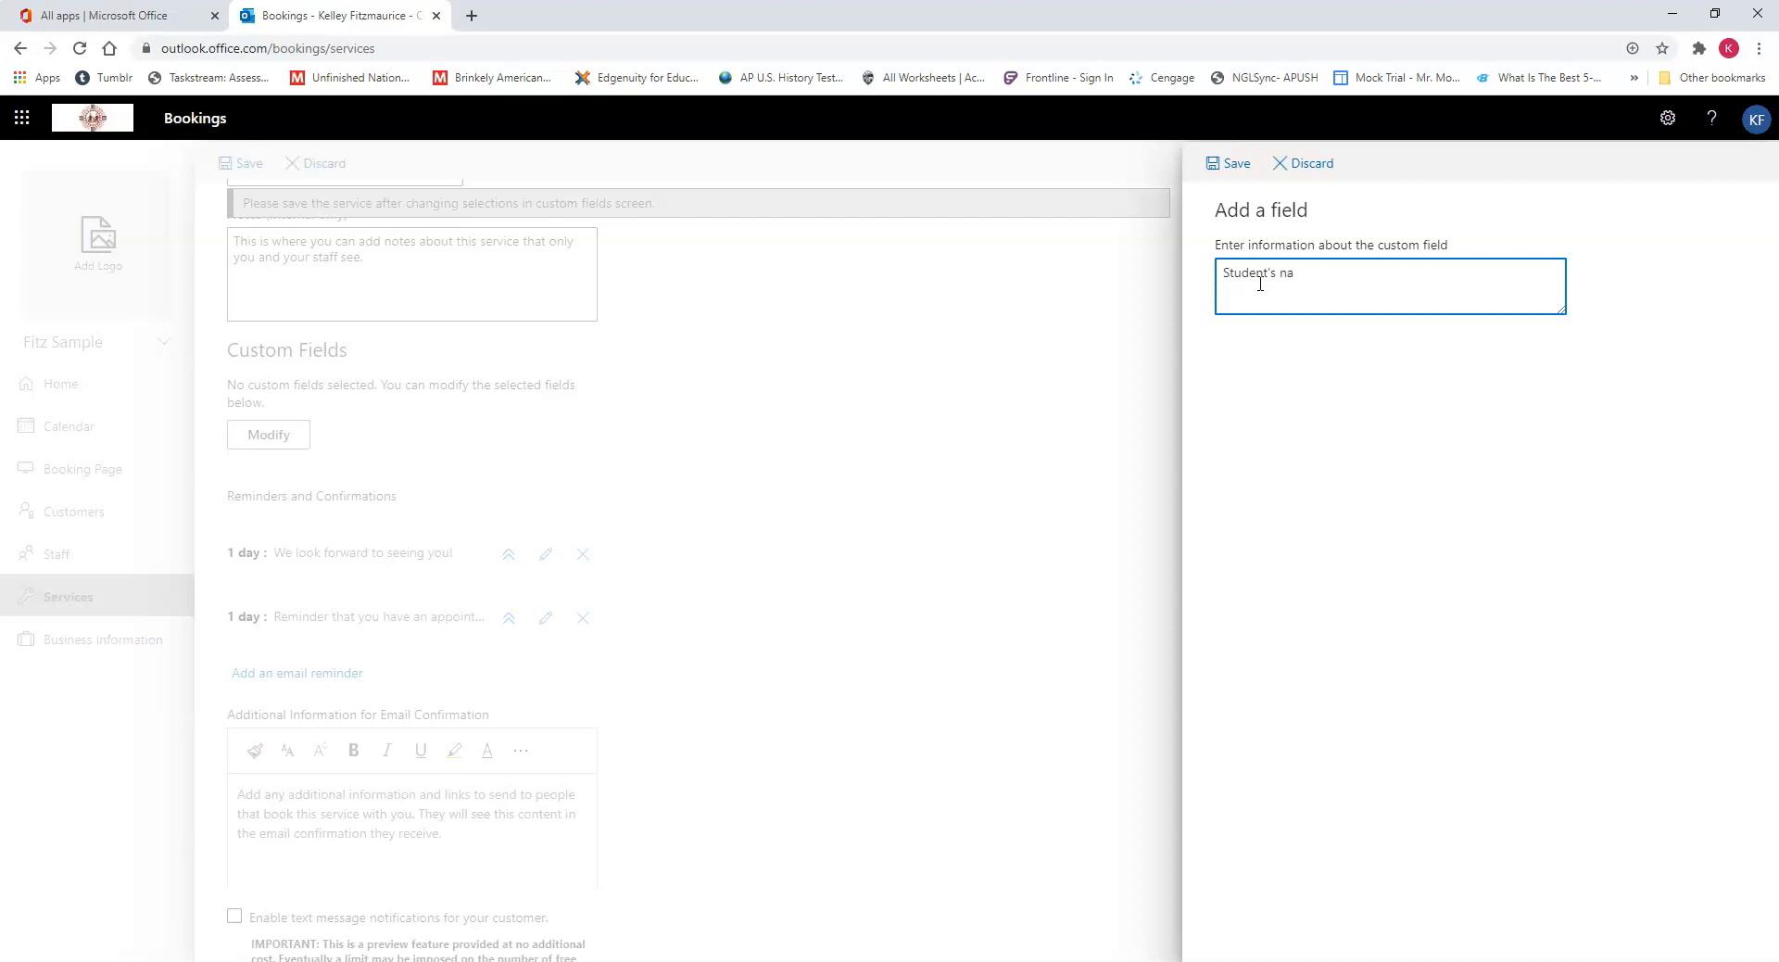
left_click(1243, 176)
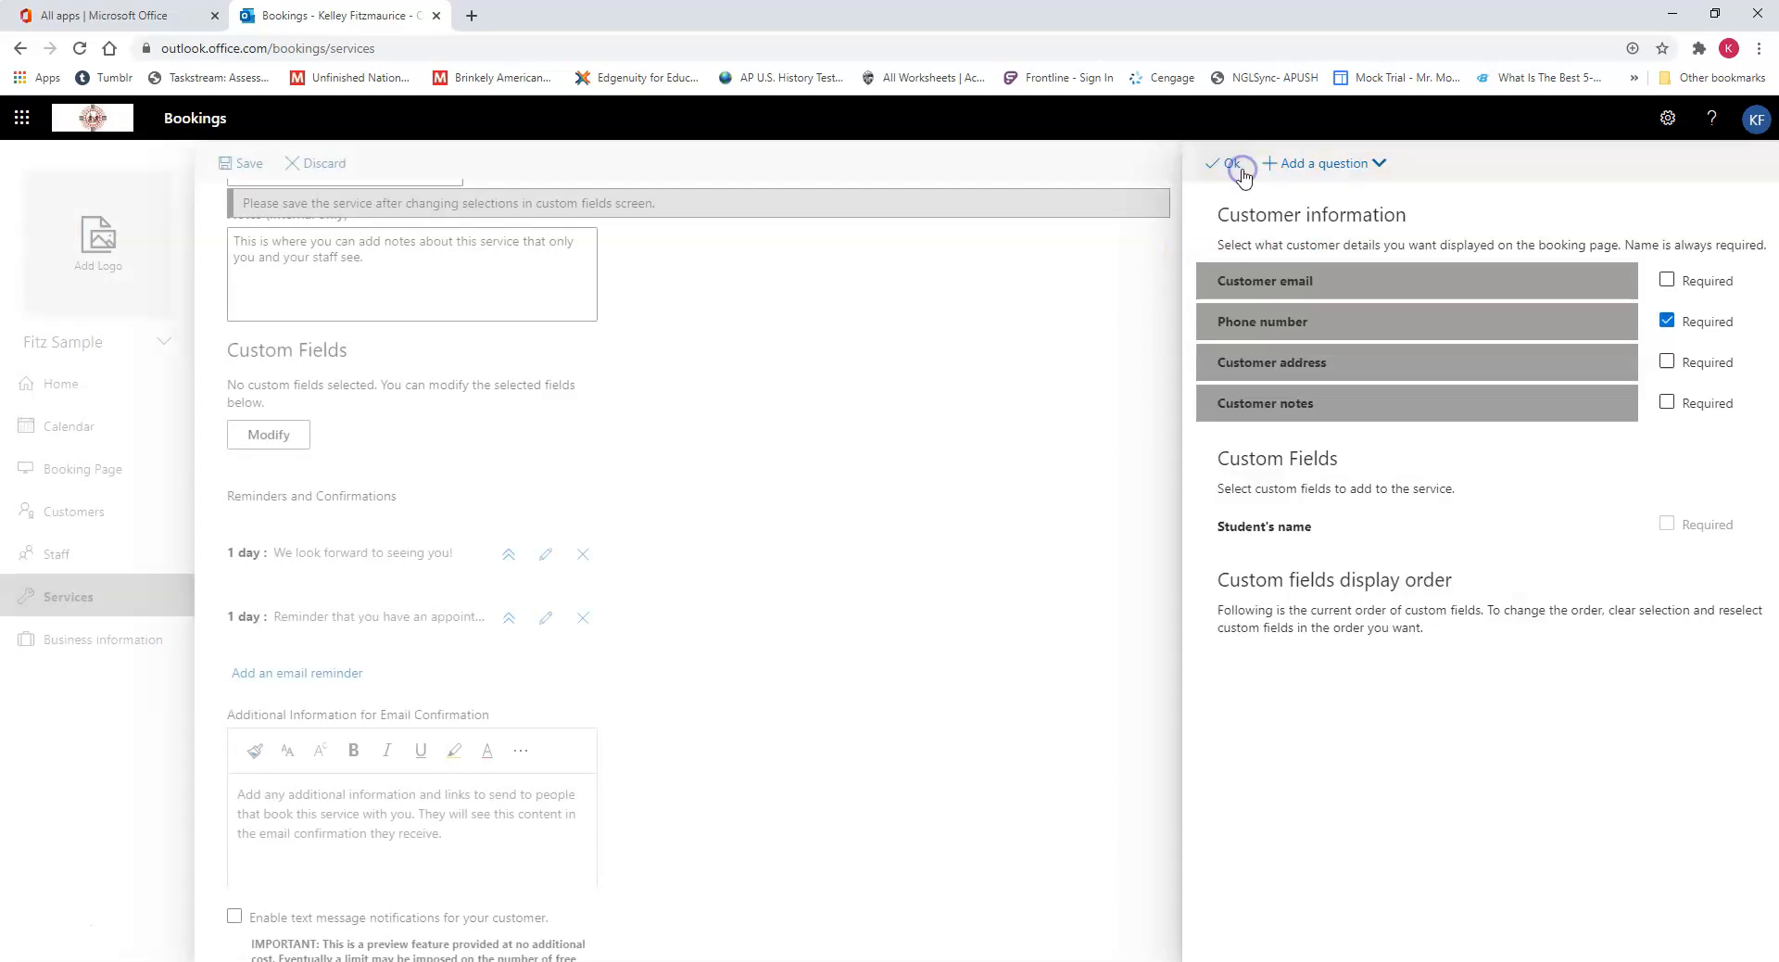
Step: Include the "Student's name" custom field in the PTC service as required and save the service
left_click(1381, 536)
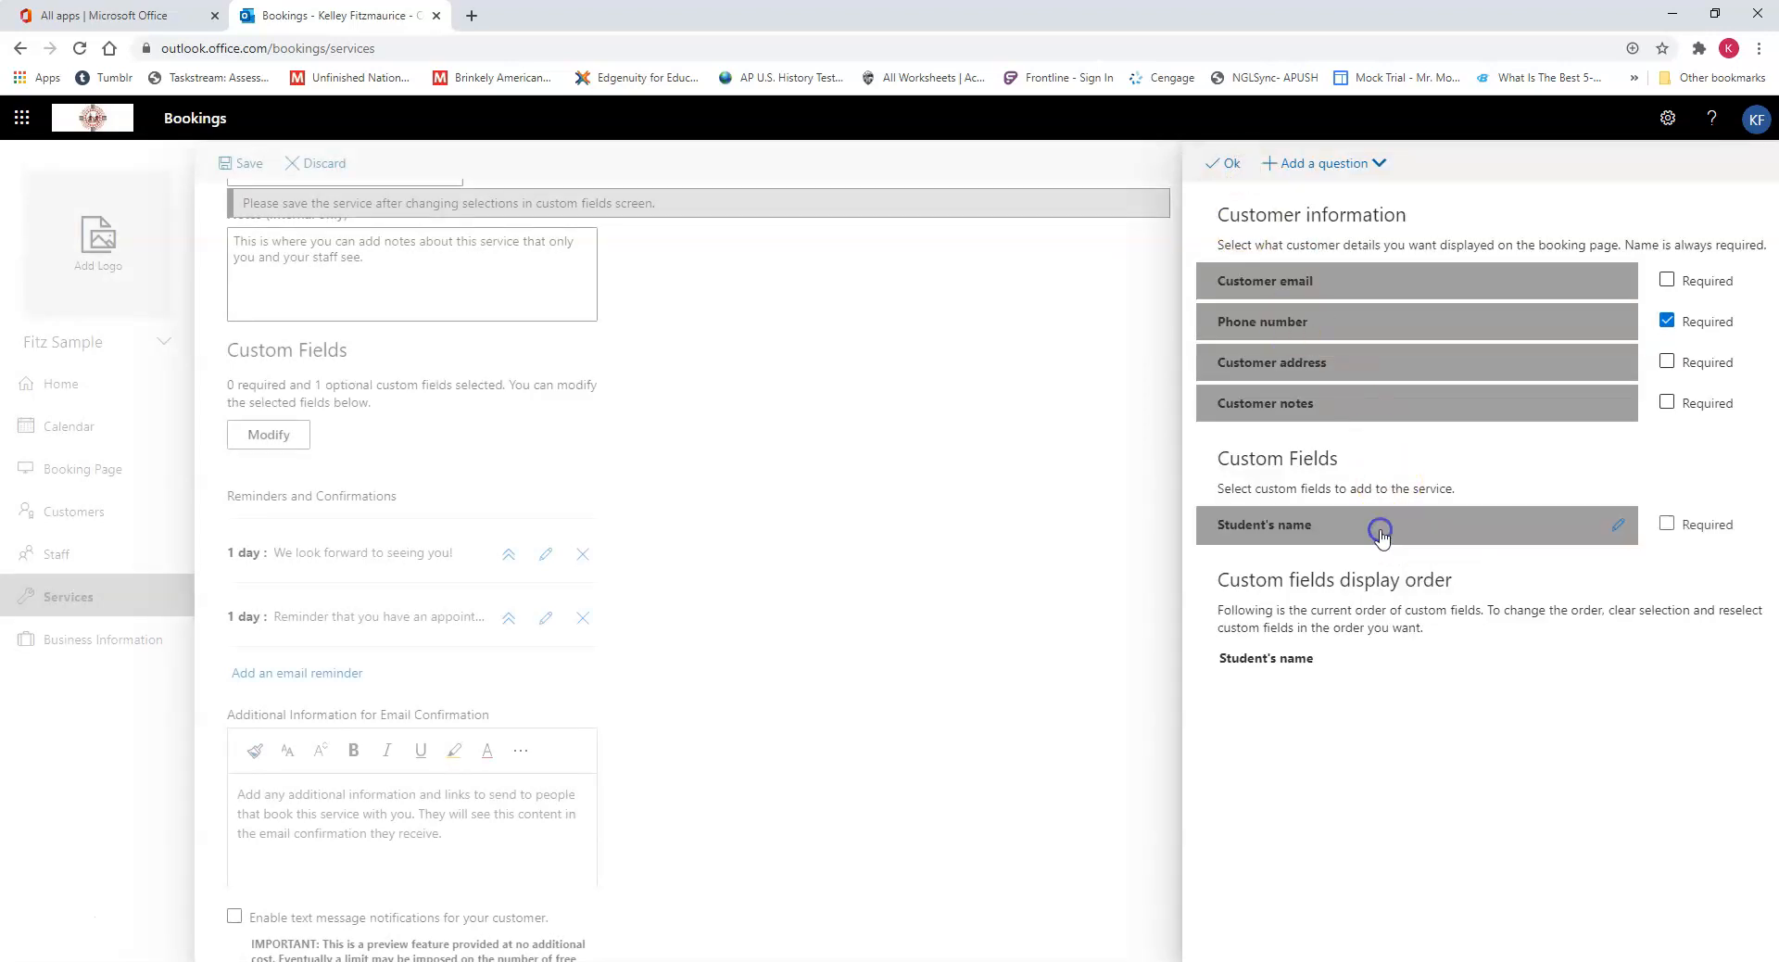
left_click(1668, 526)
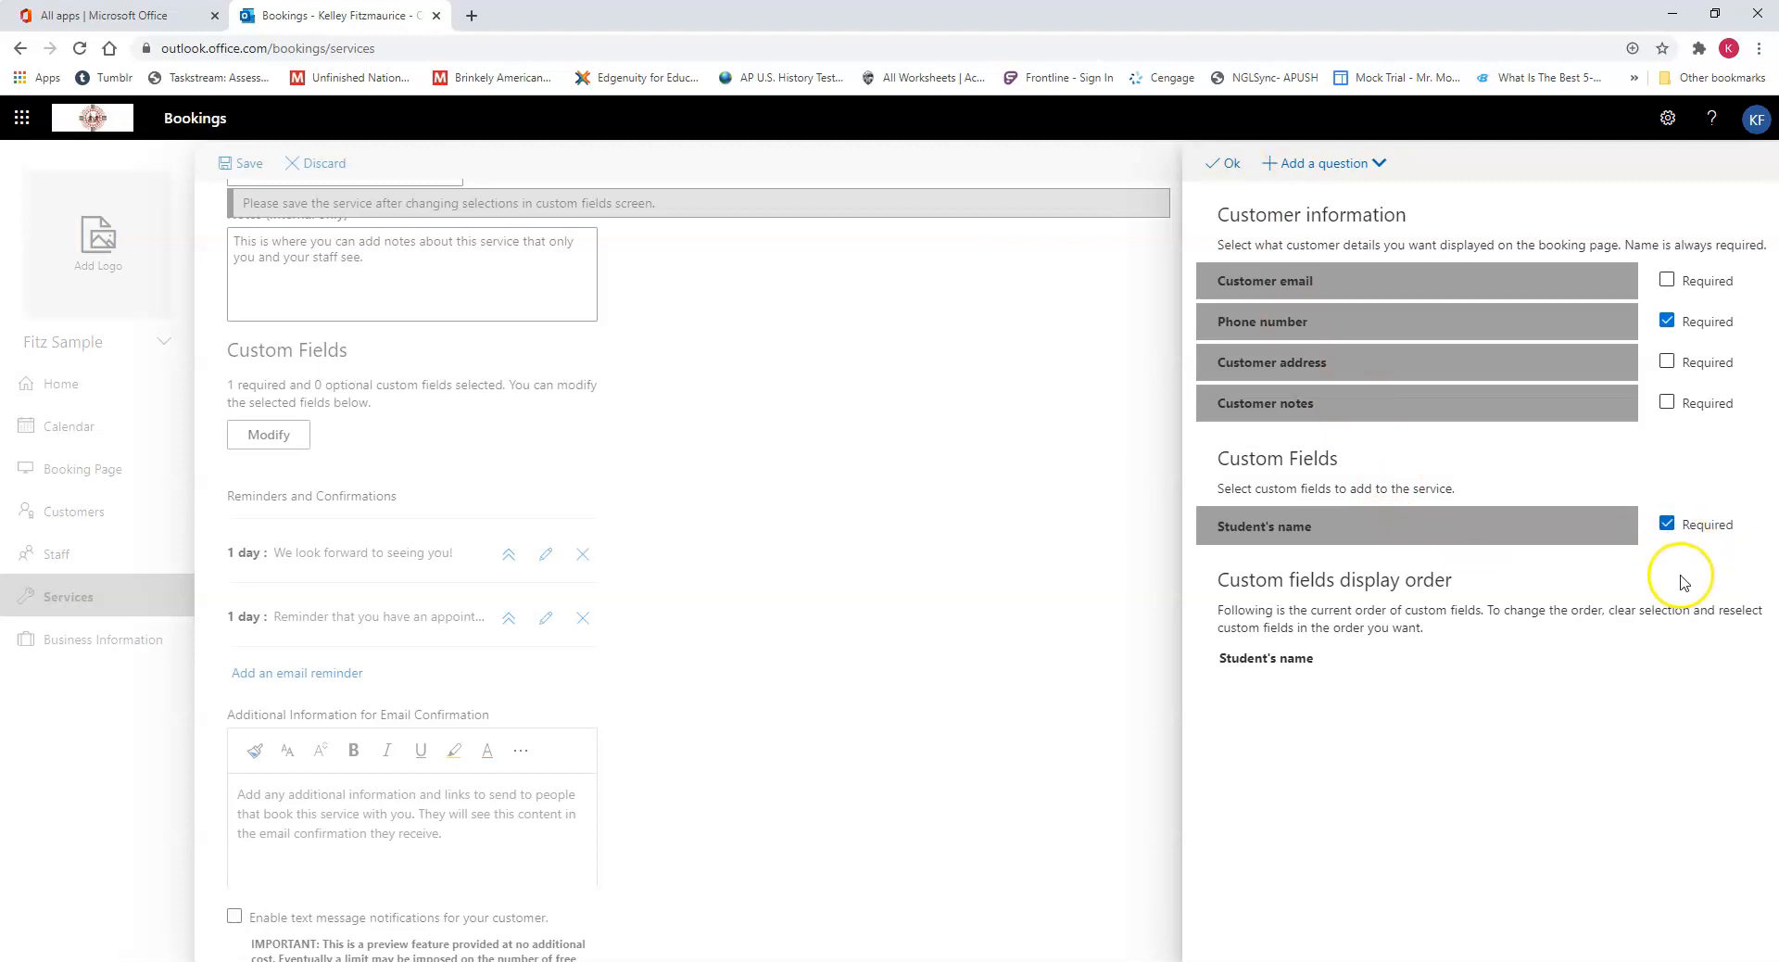
left_click(1230, 164)
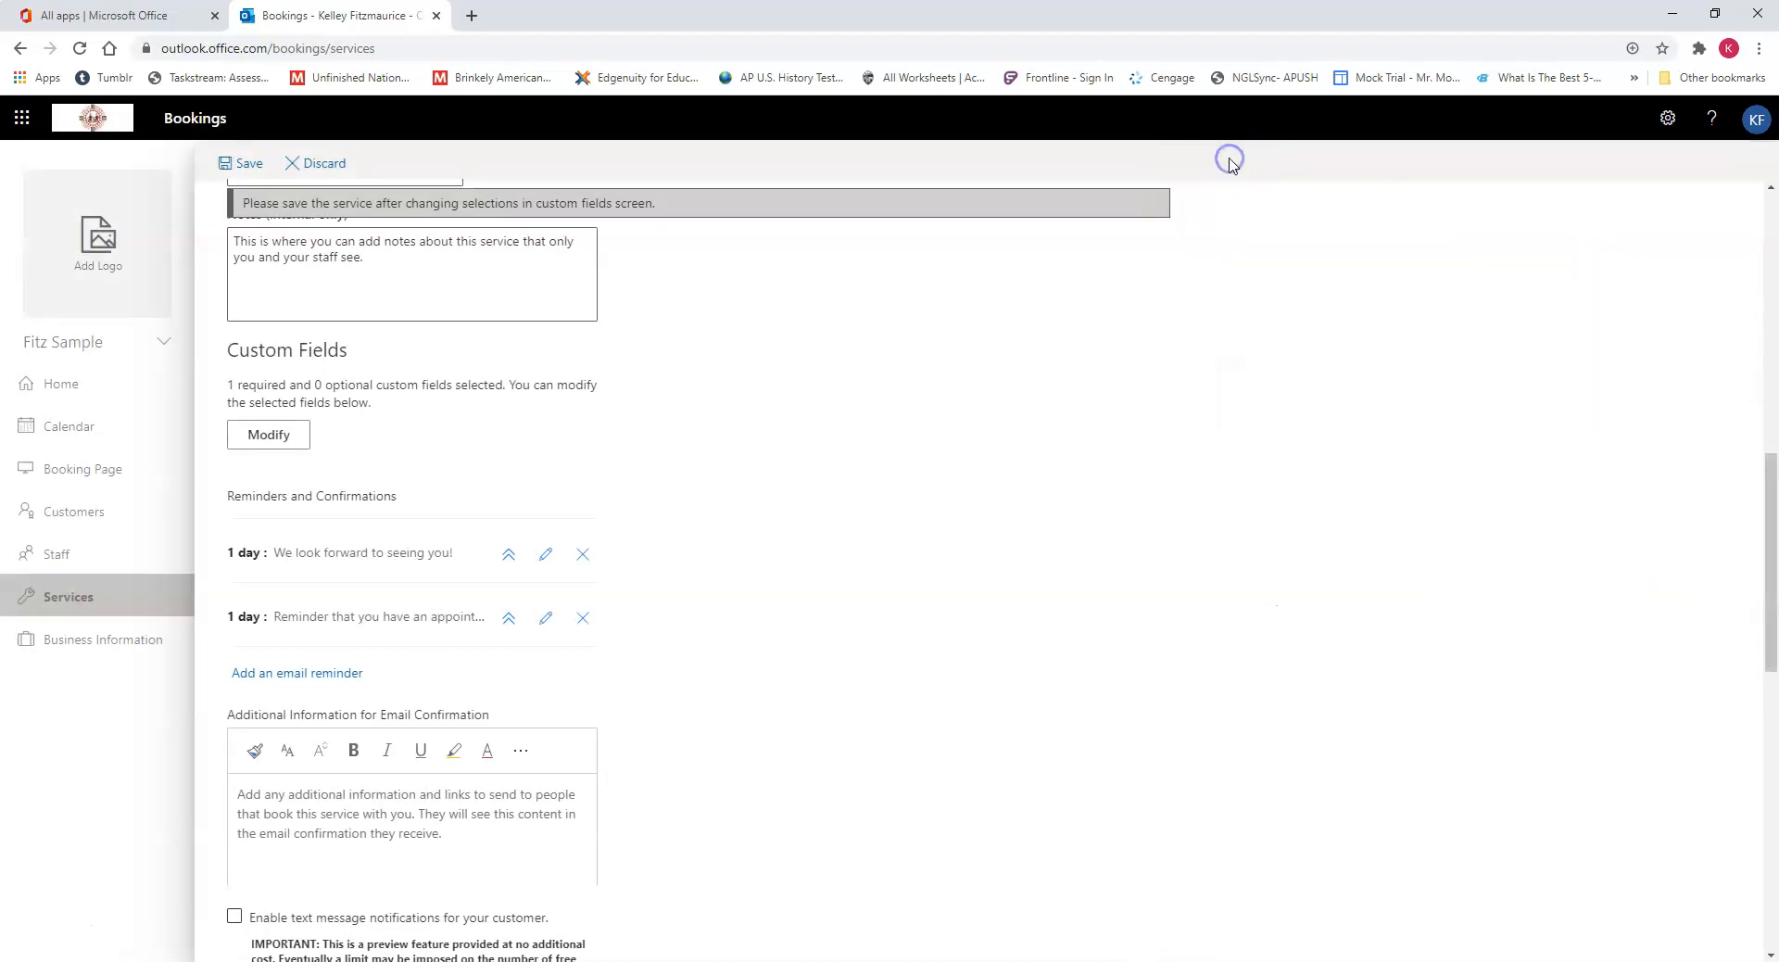
left_click(249, 166)
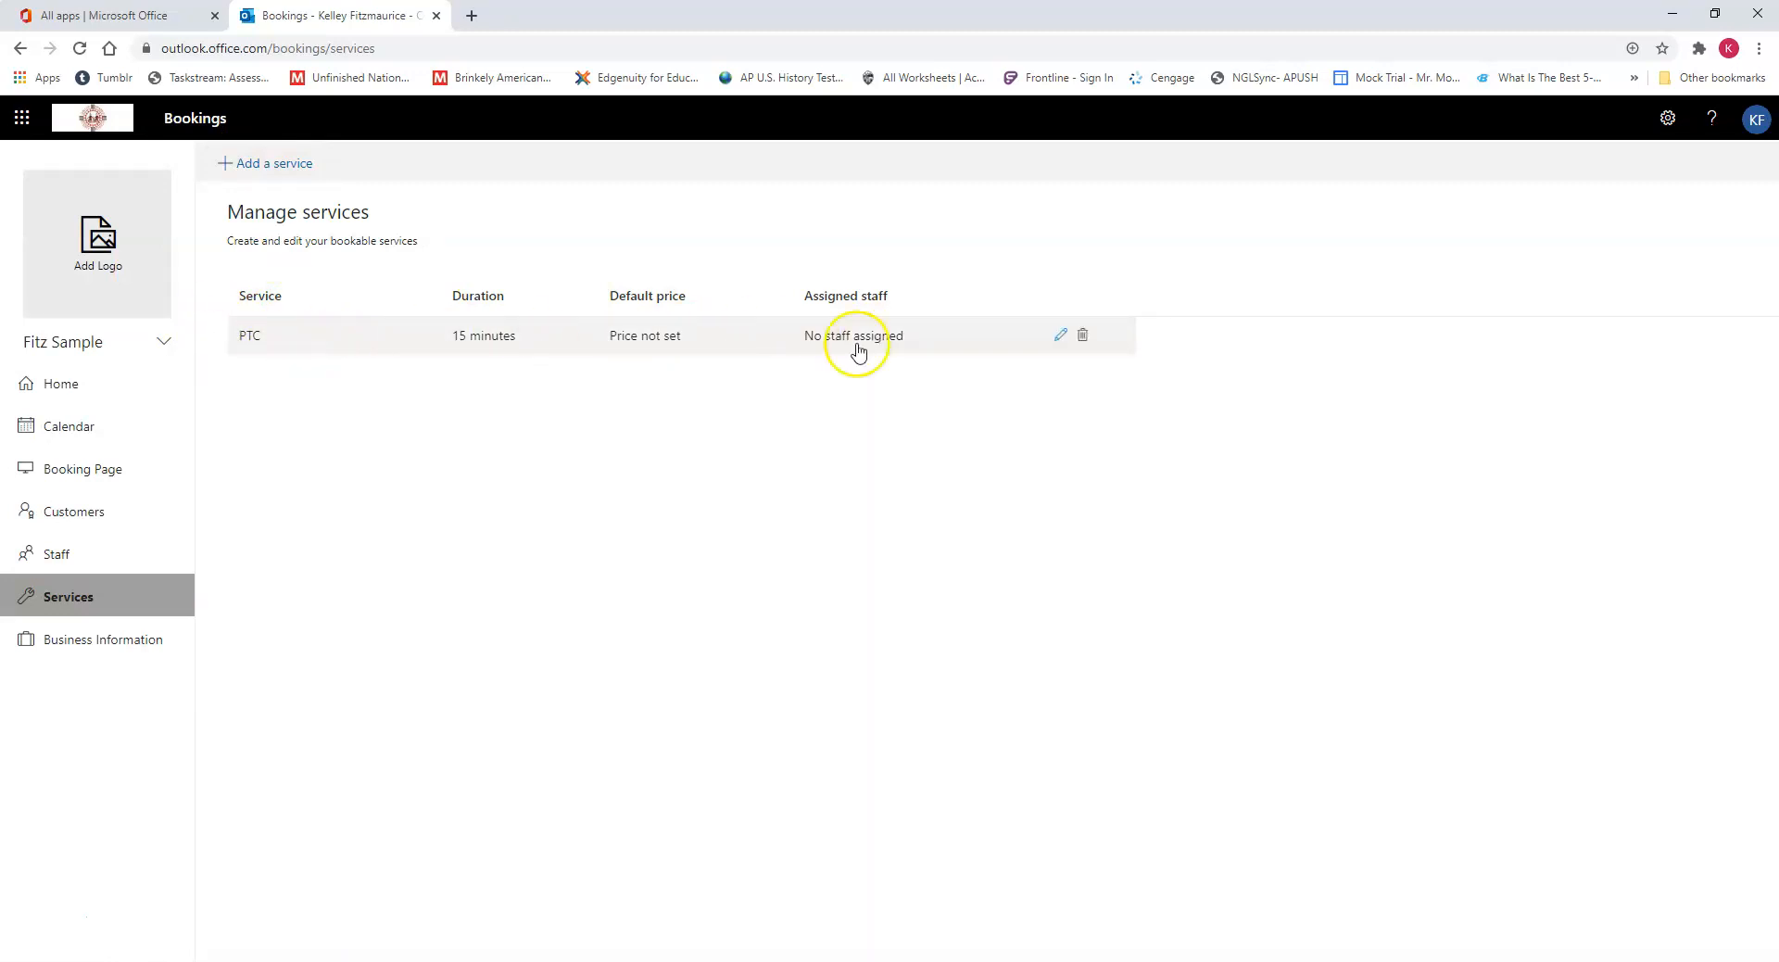
Step: In the booking page settings, turn off the requirement for an organization Microsoft 365 or Office 365 account to book
left_click(151, 477)
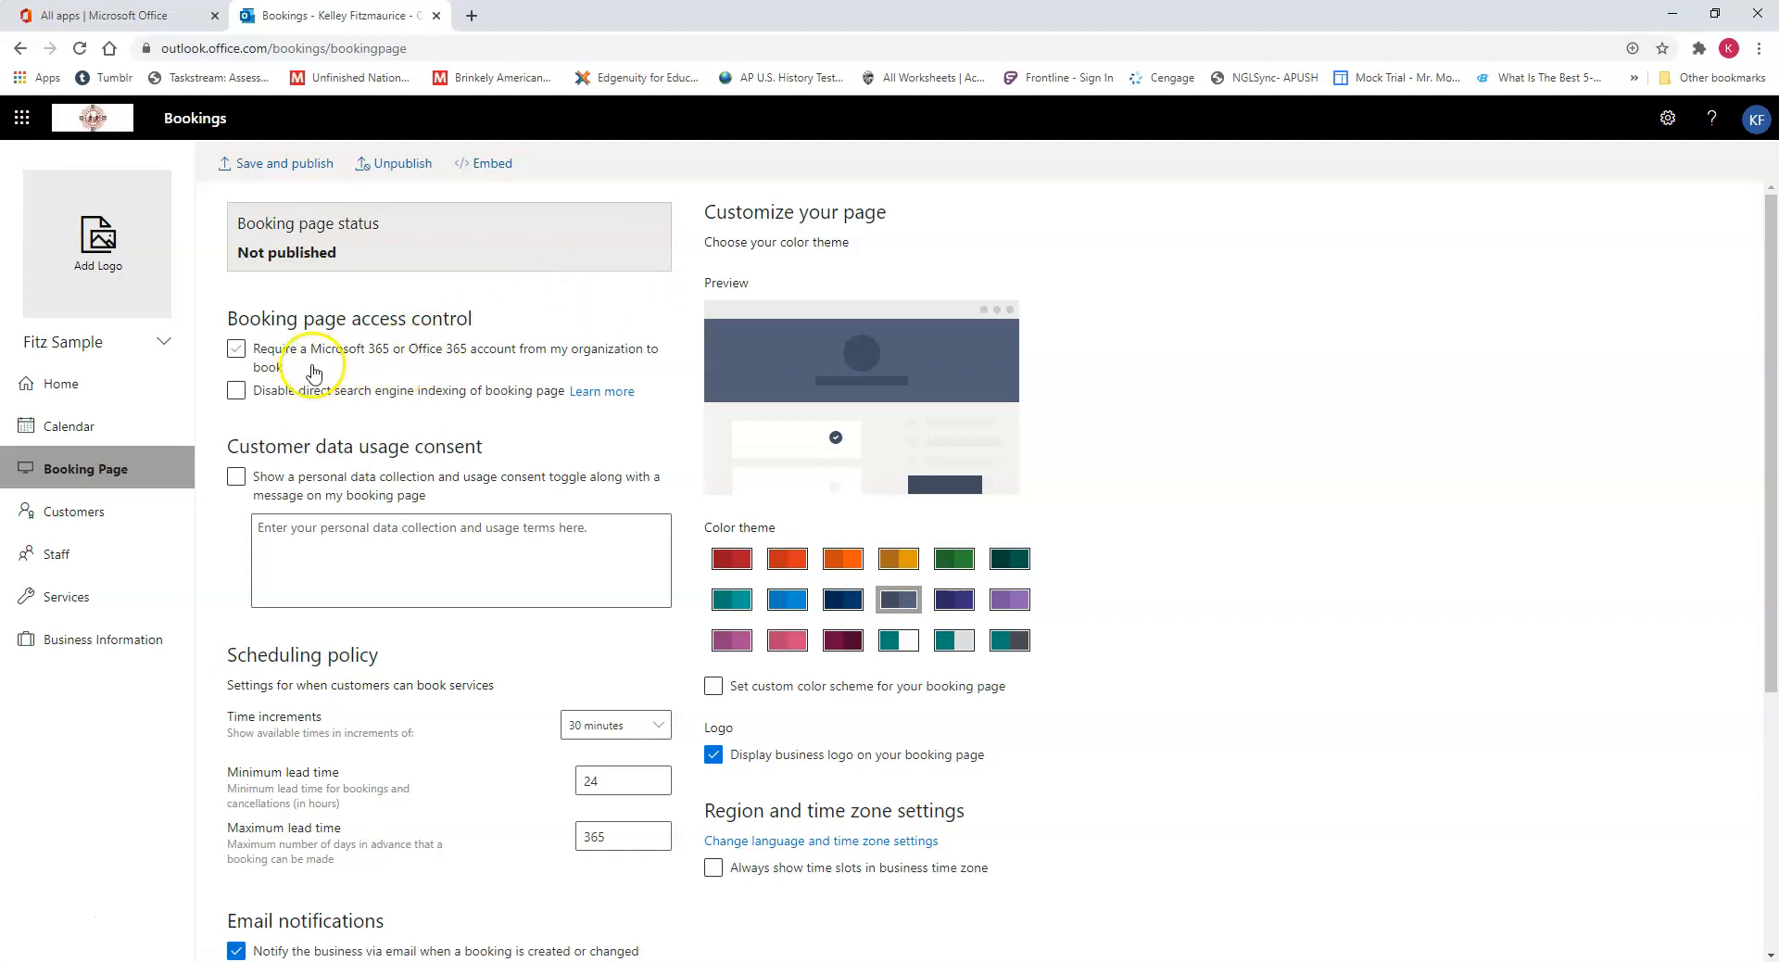
left_click(236, 350)
left_click(439, 362)
left_click(418, 353)
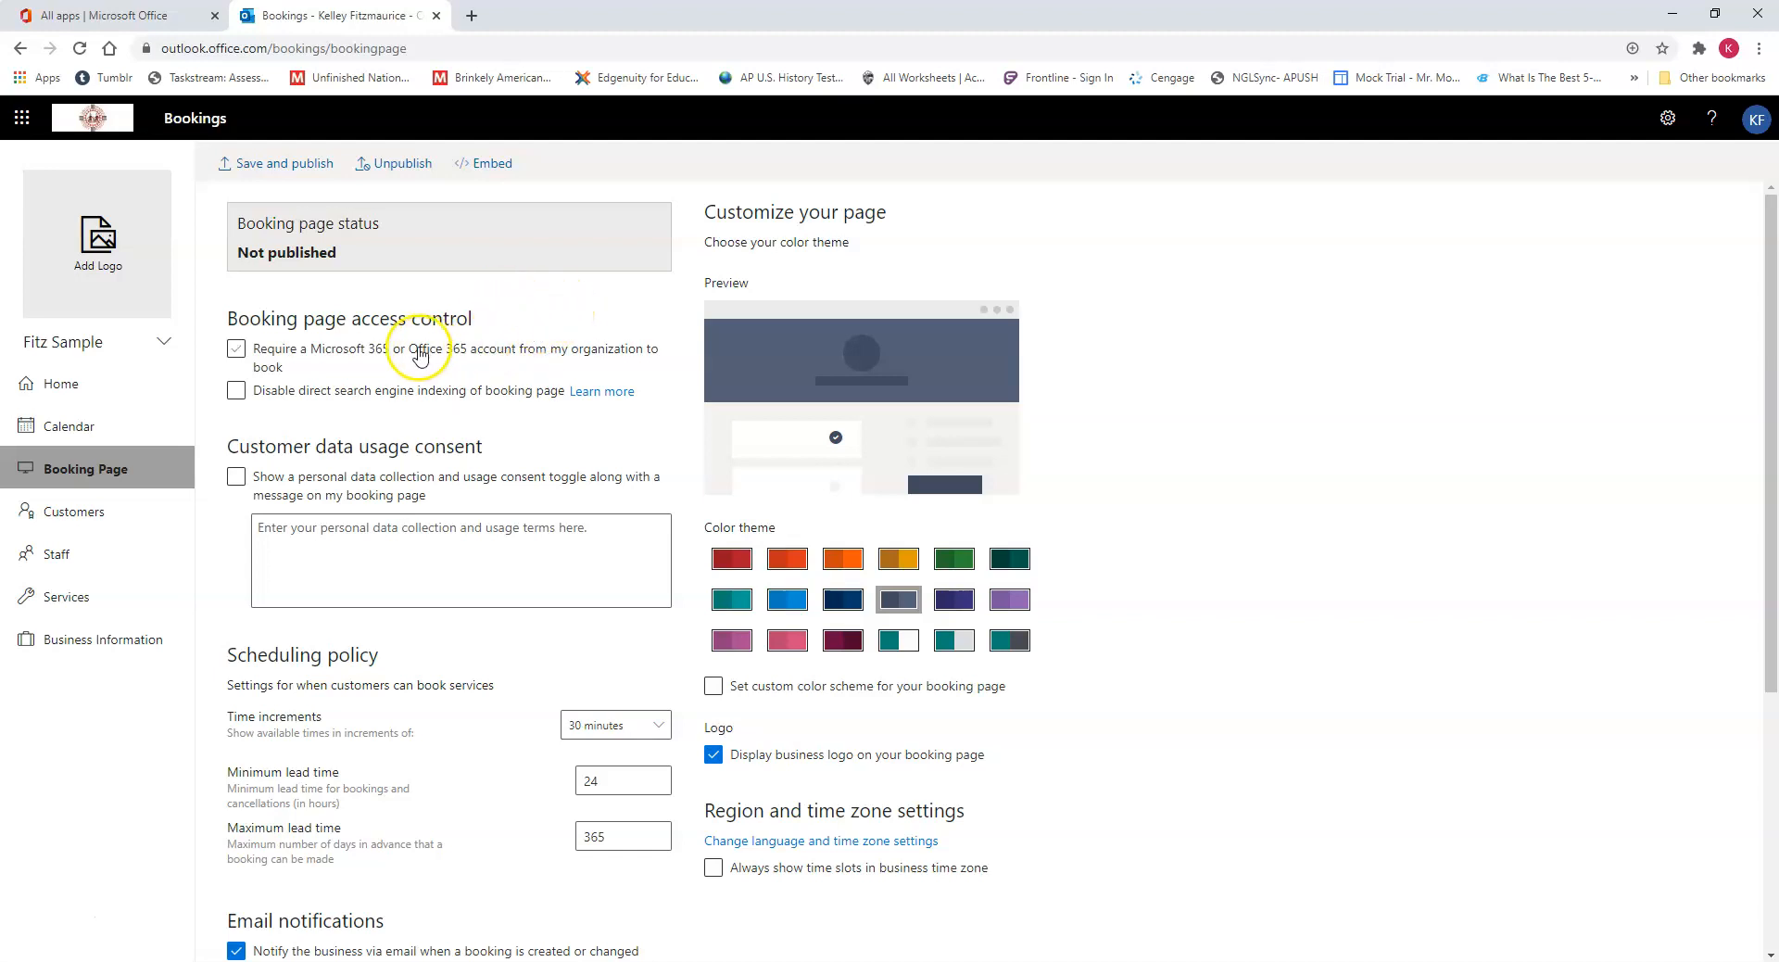
Step: Set the scheduling policy's time increments to 15 minutes
scroll(453, 435, "down", 2)
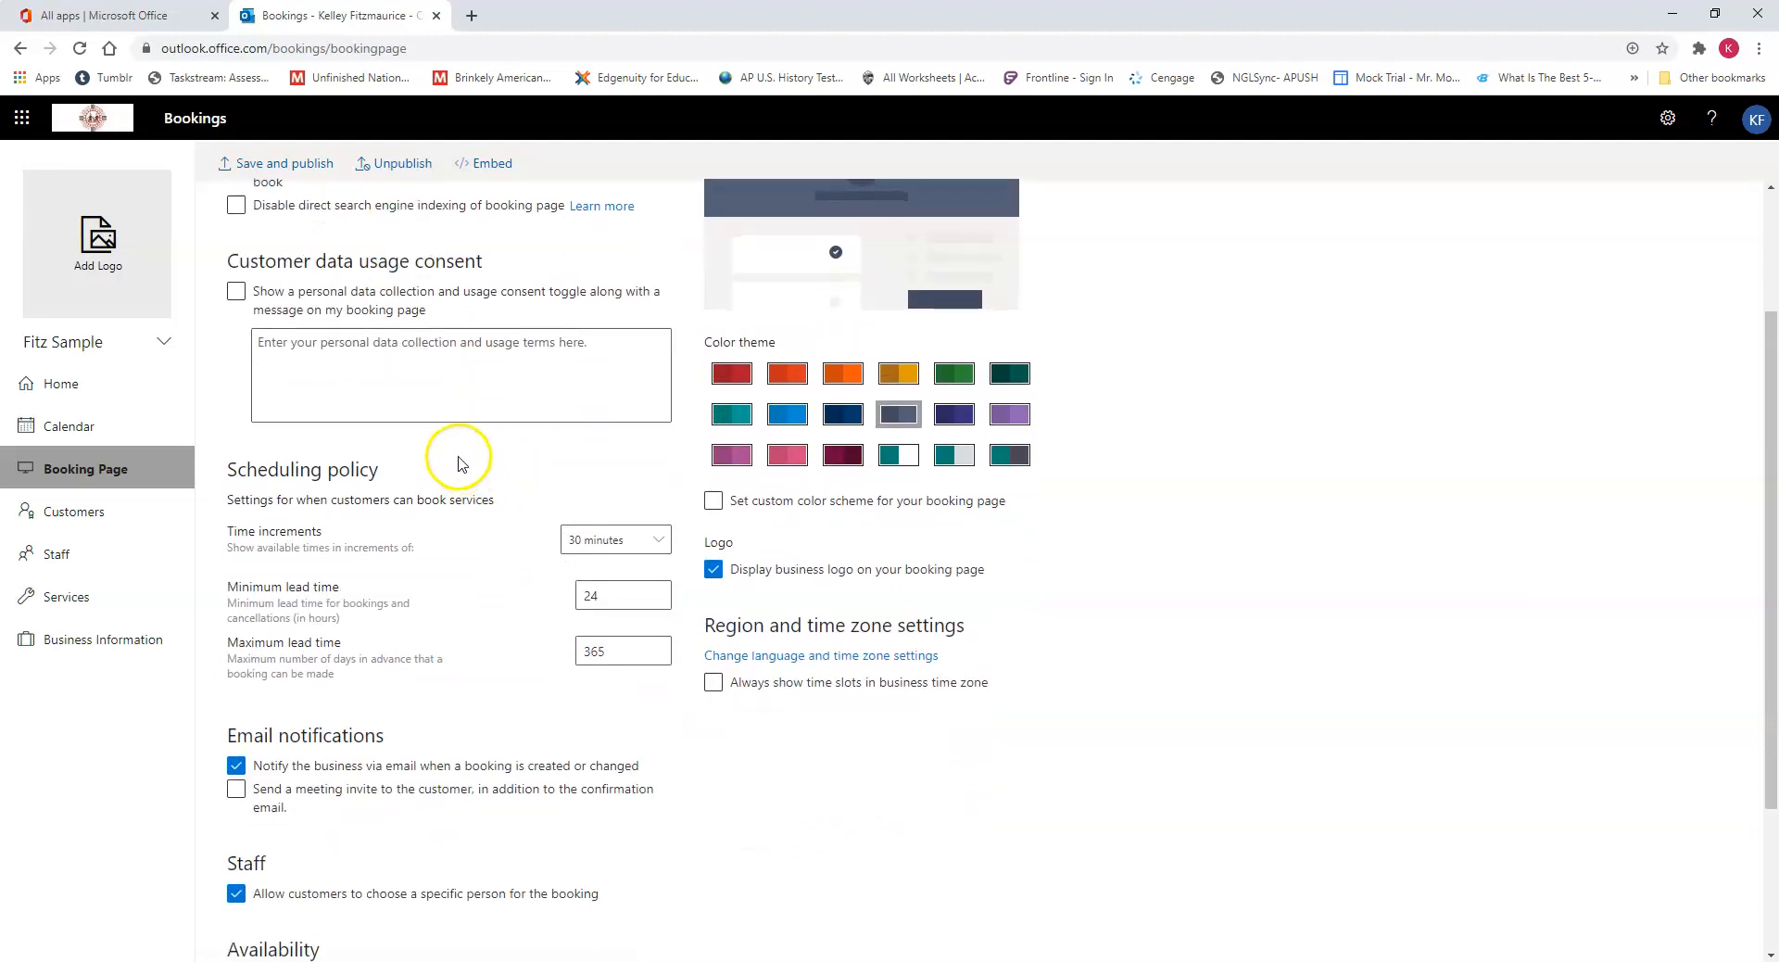
left_click(633, 551)
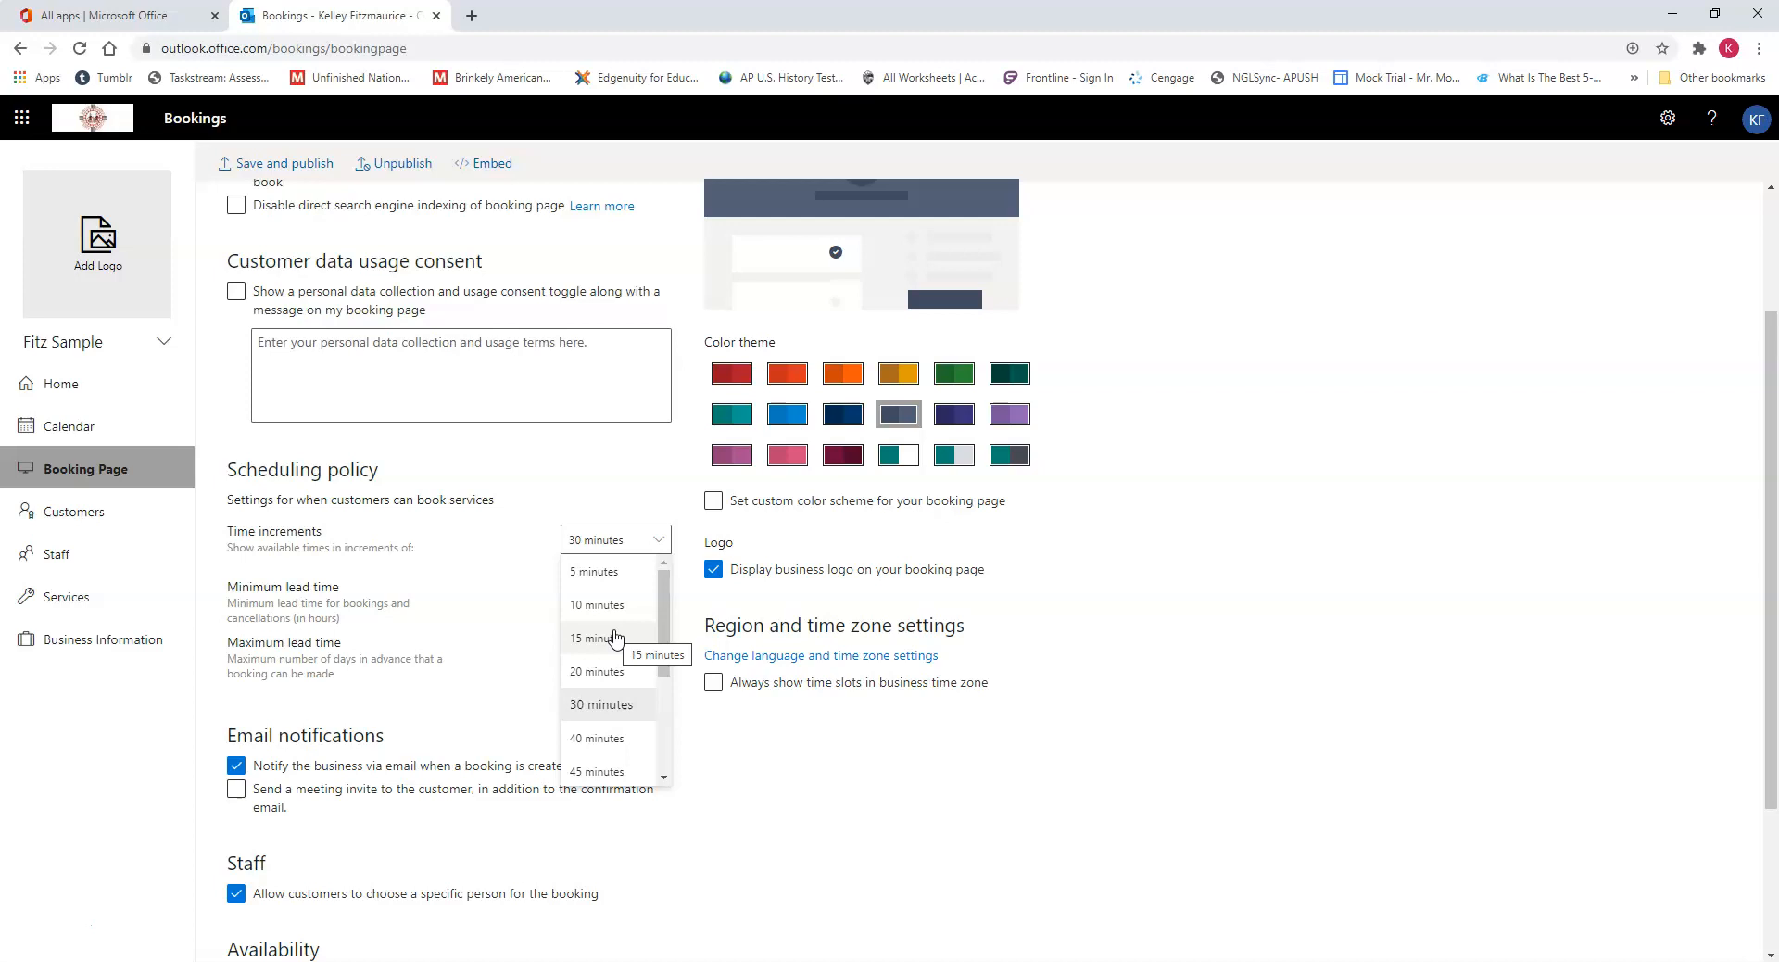
left_click(615, 637)
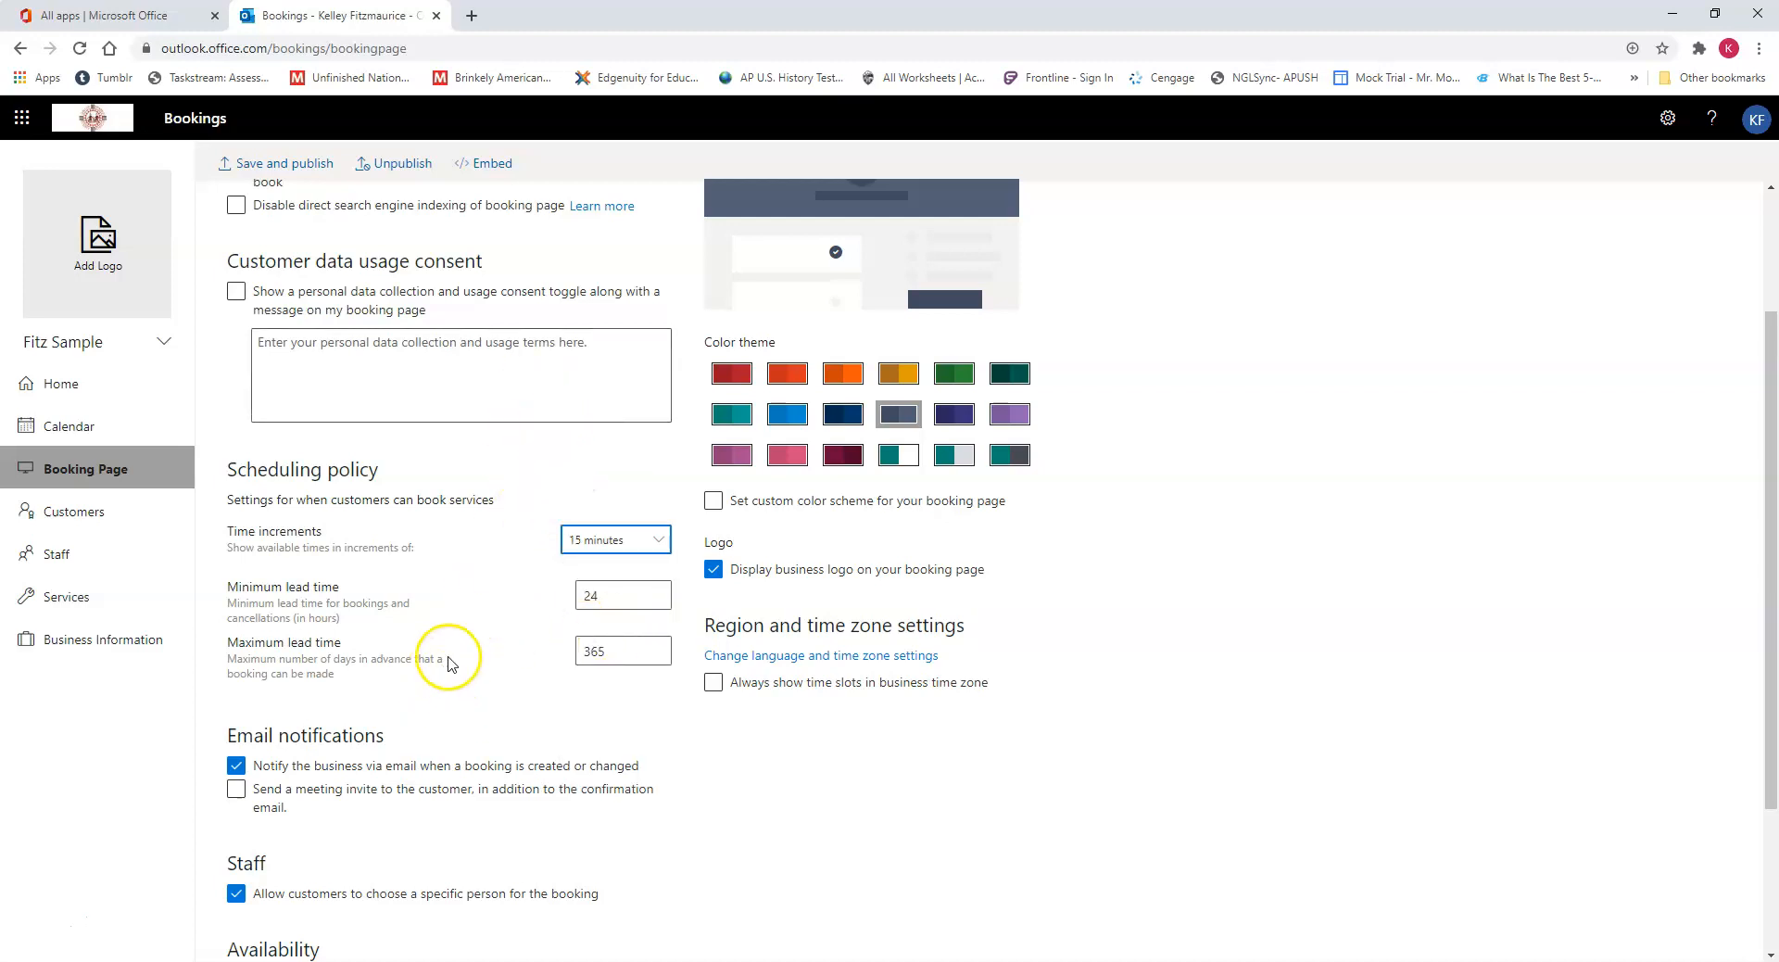
Step: Set the booking page's general availability to "Not bookable"
scroll(444, 655, "down", 3)
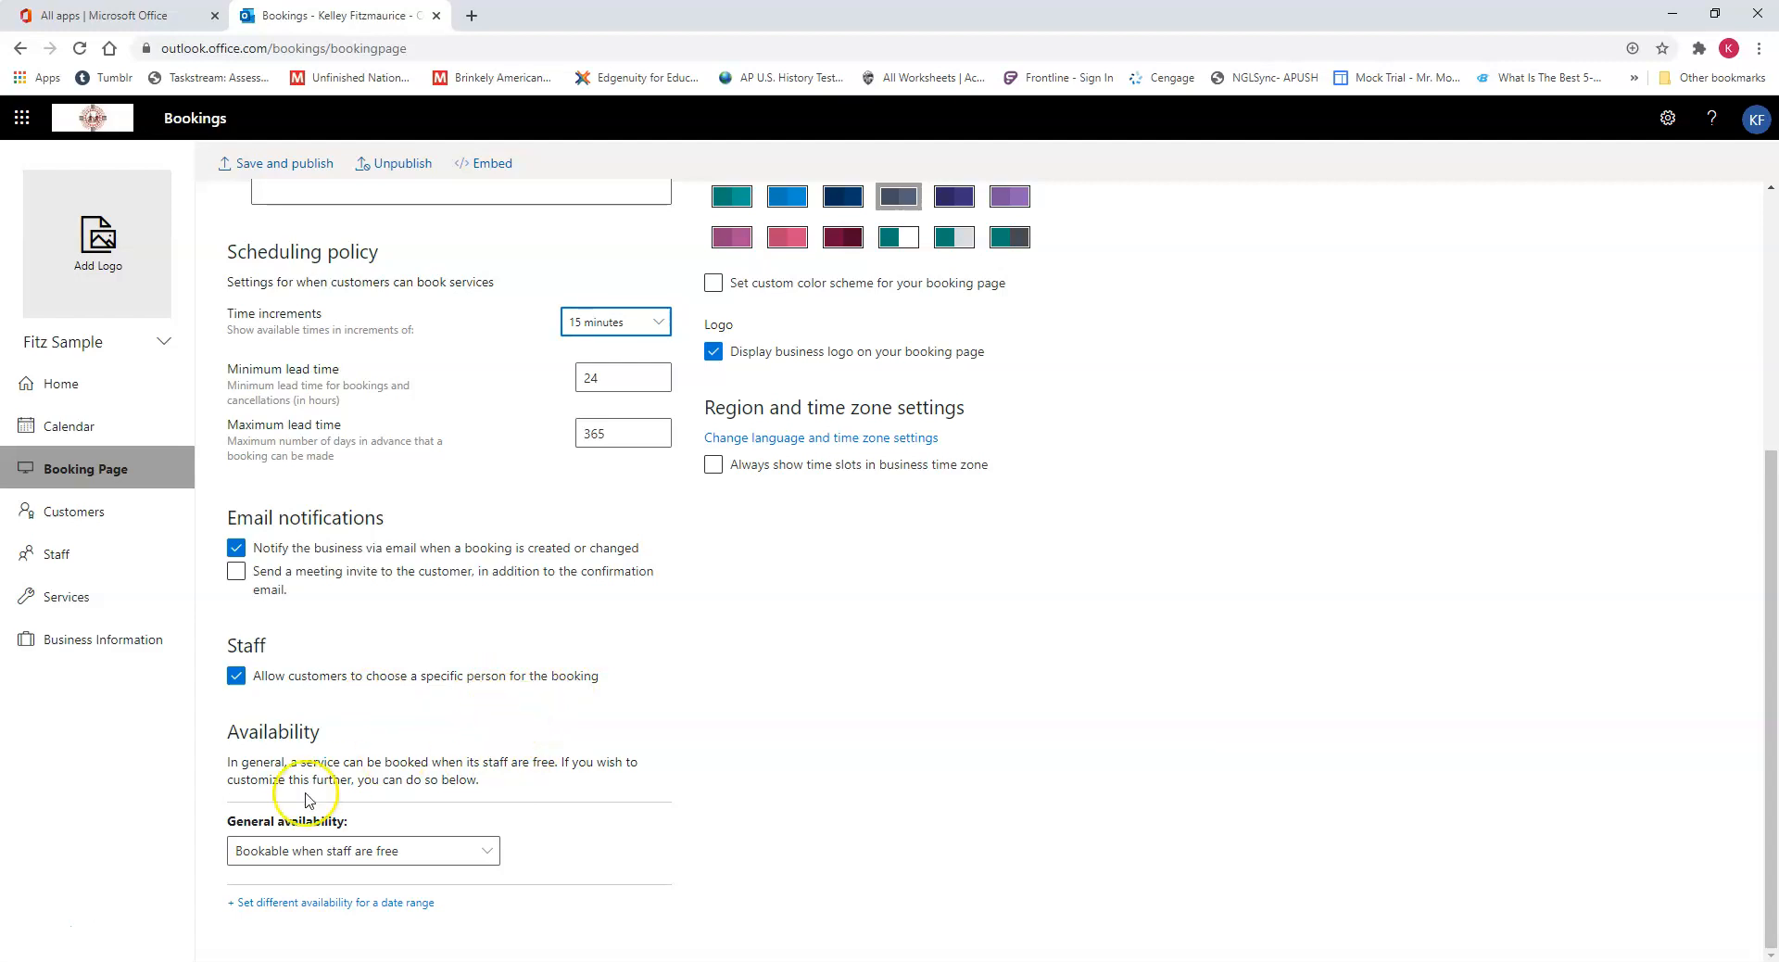
left_click(433, 848)
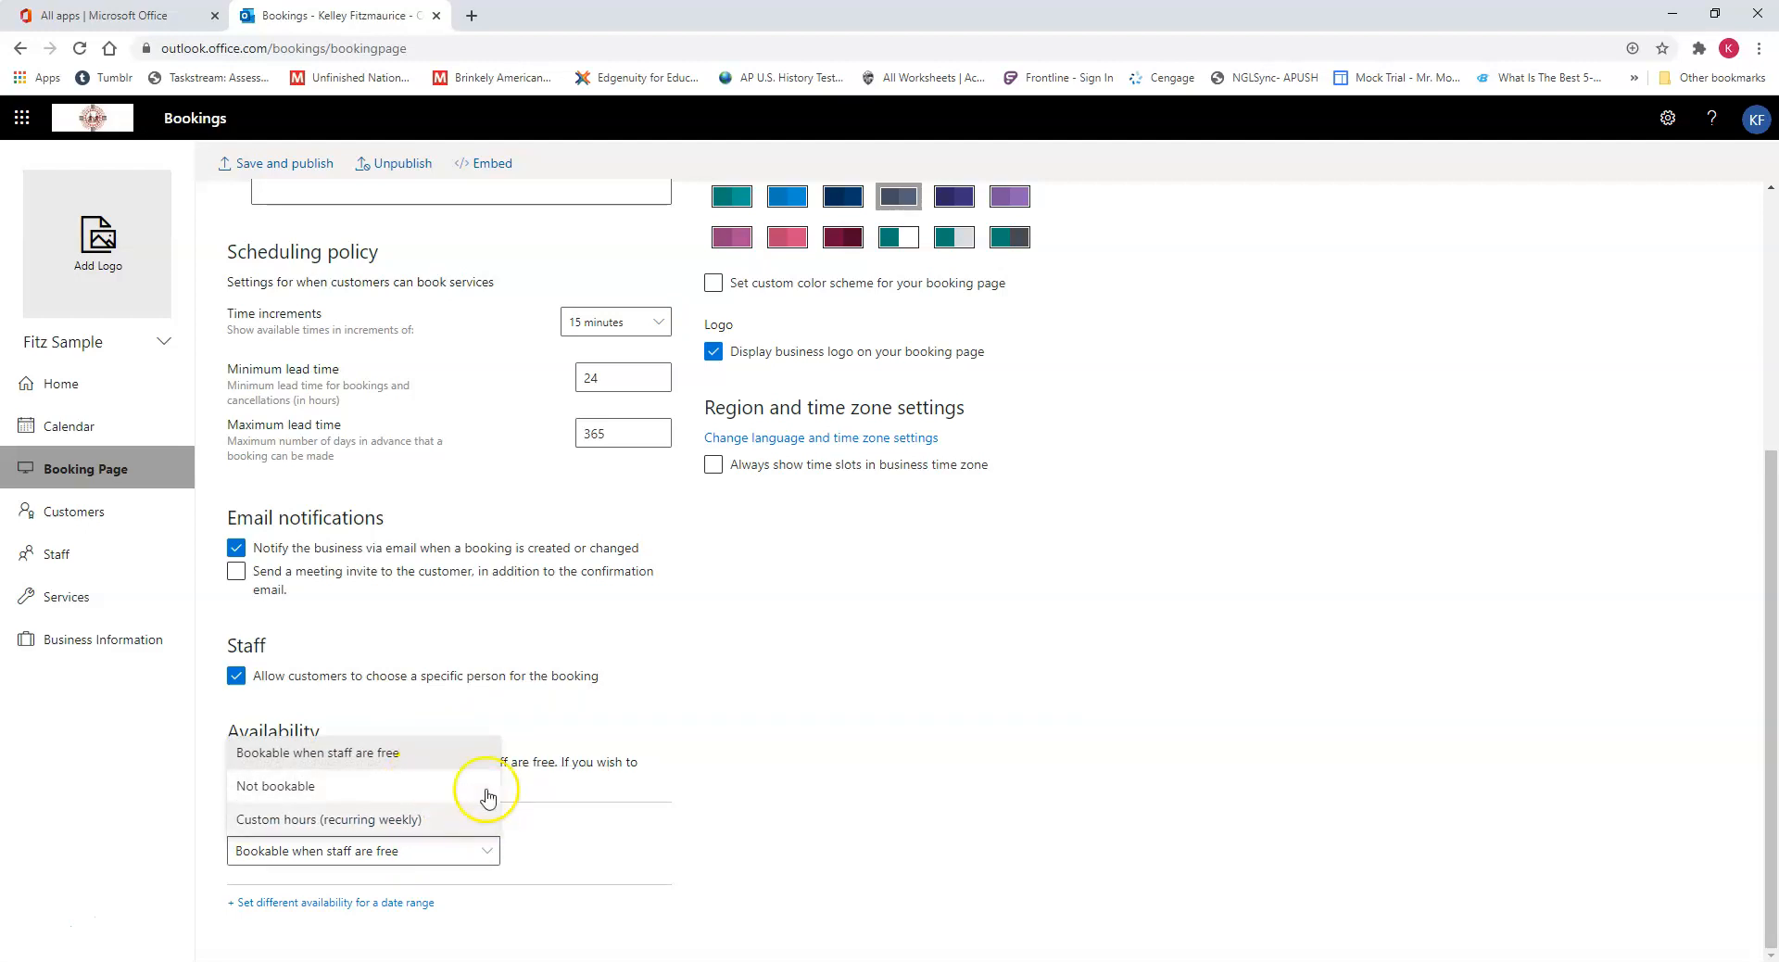
left_click(428, 785)
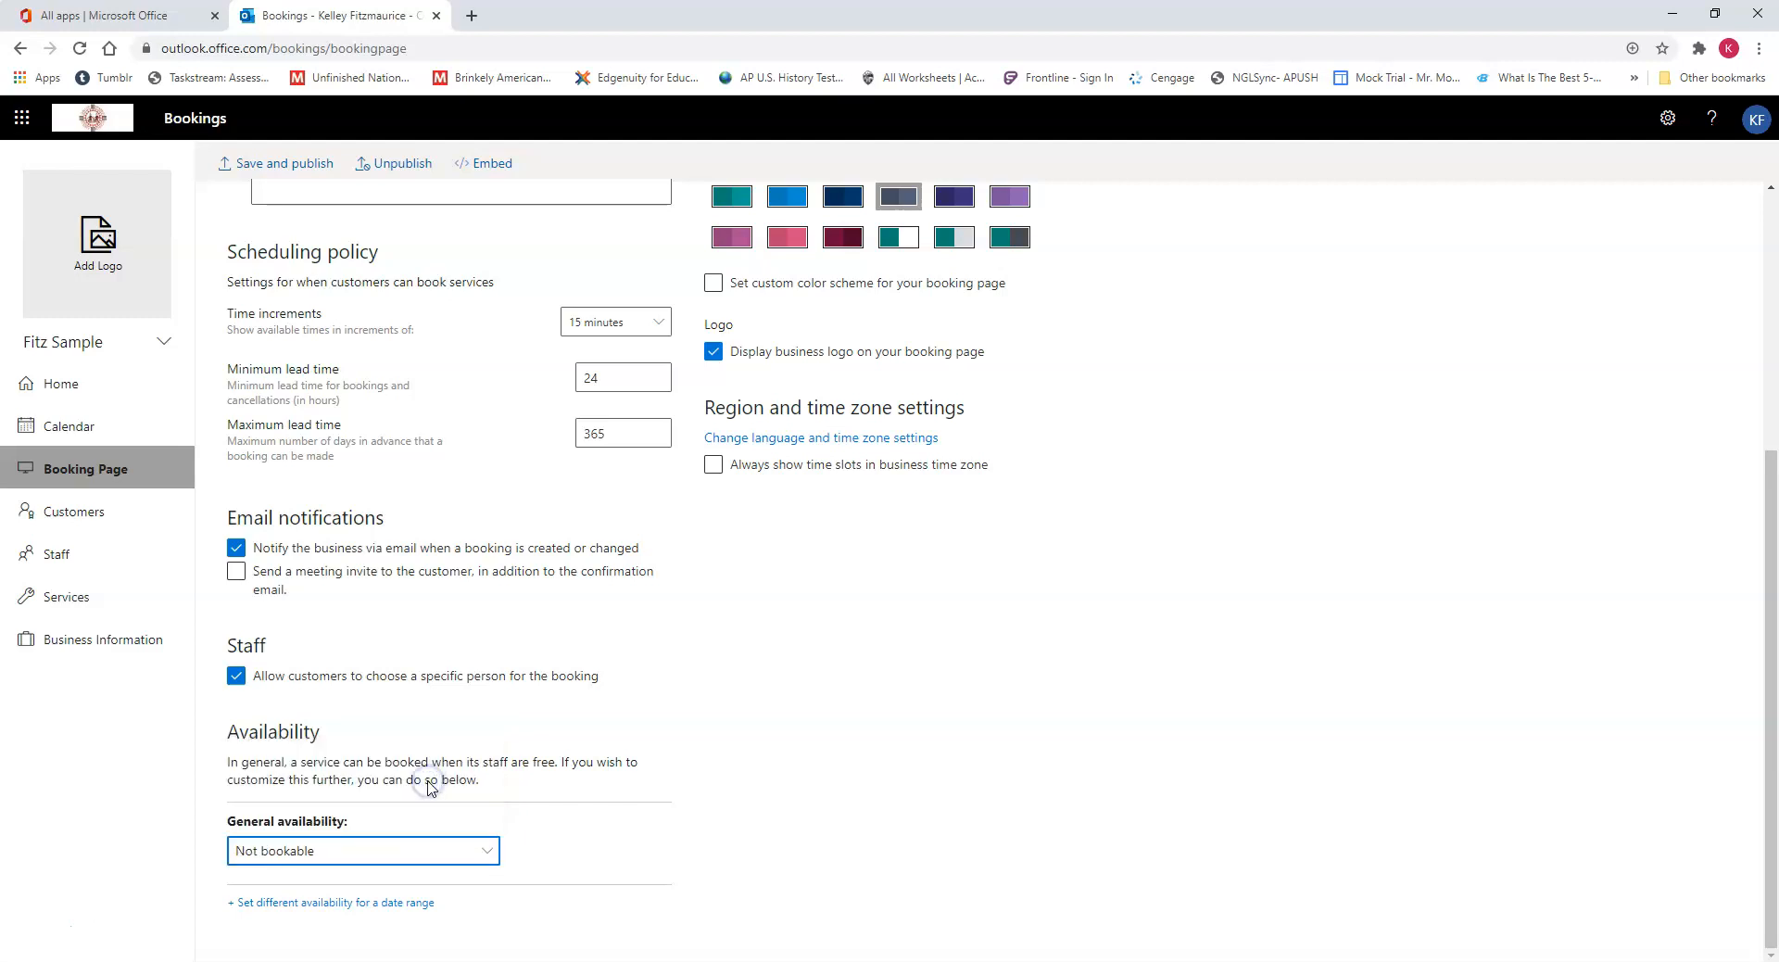
Step: Add a date-range availability with both start and end on 9/14/2020, bookable when staff are free
left_click(415, 906)
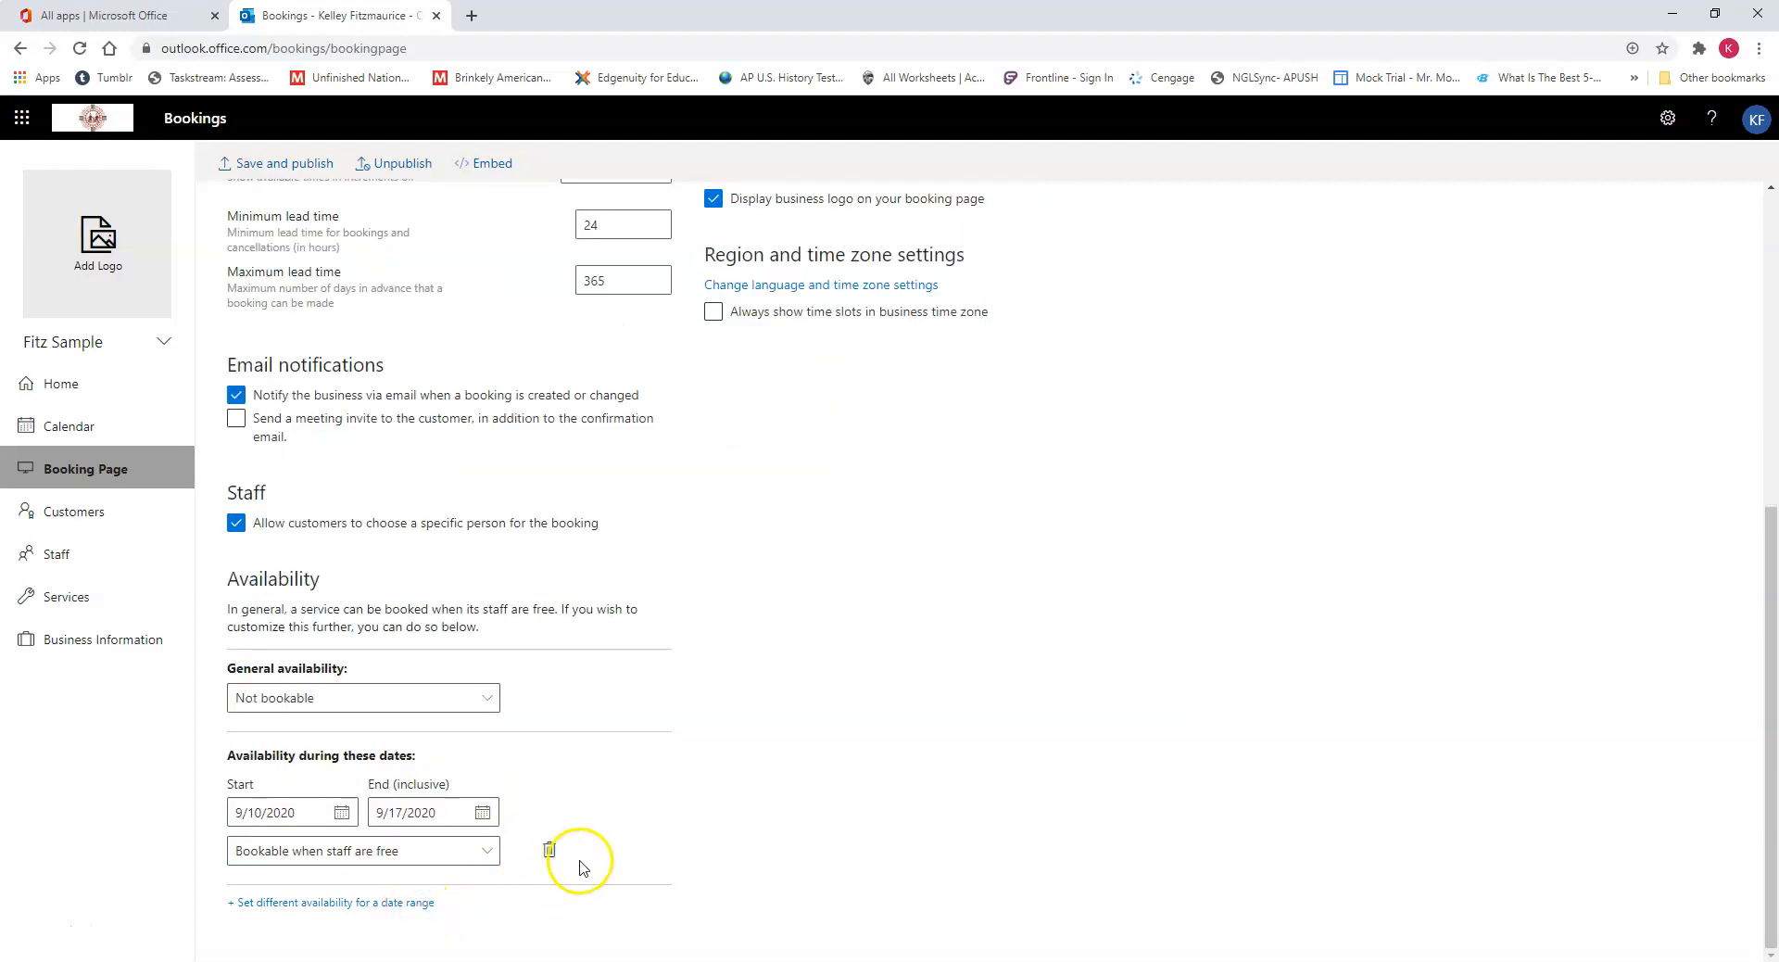
left_click(341, 811)
left_click(277, 629)
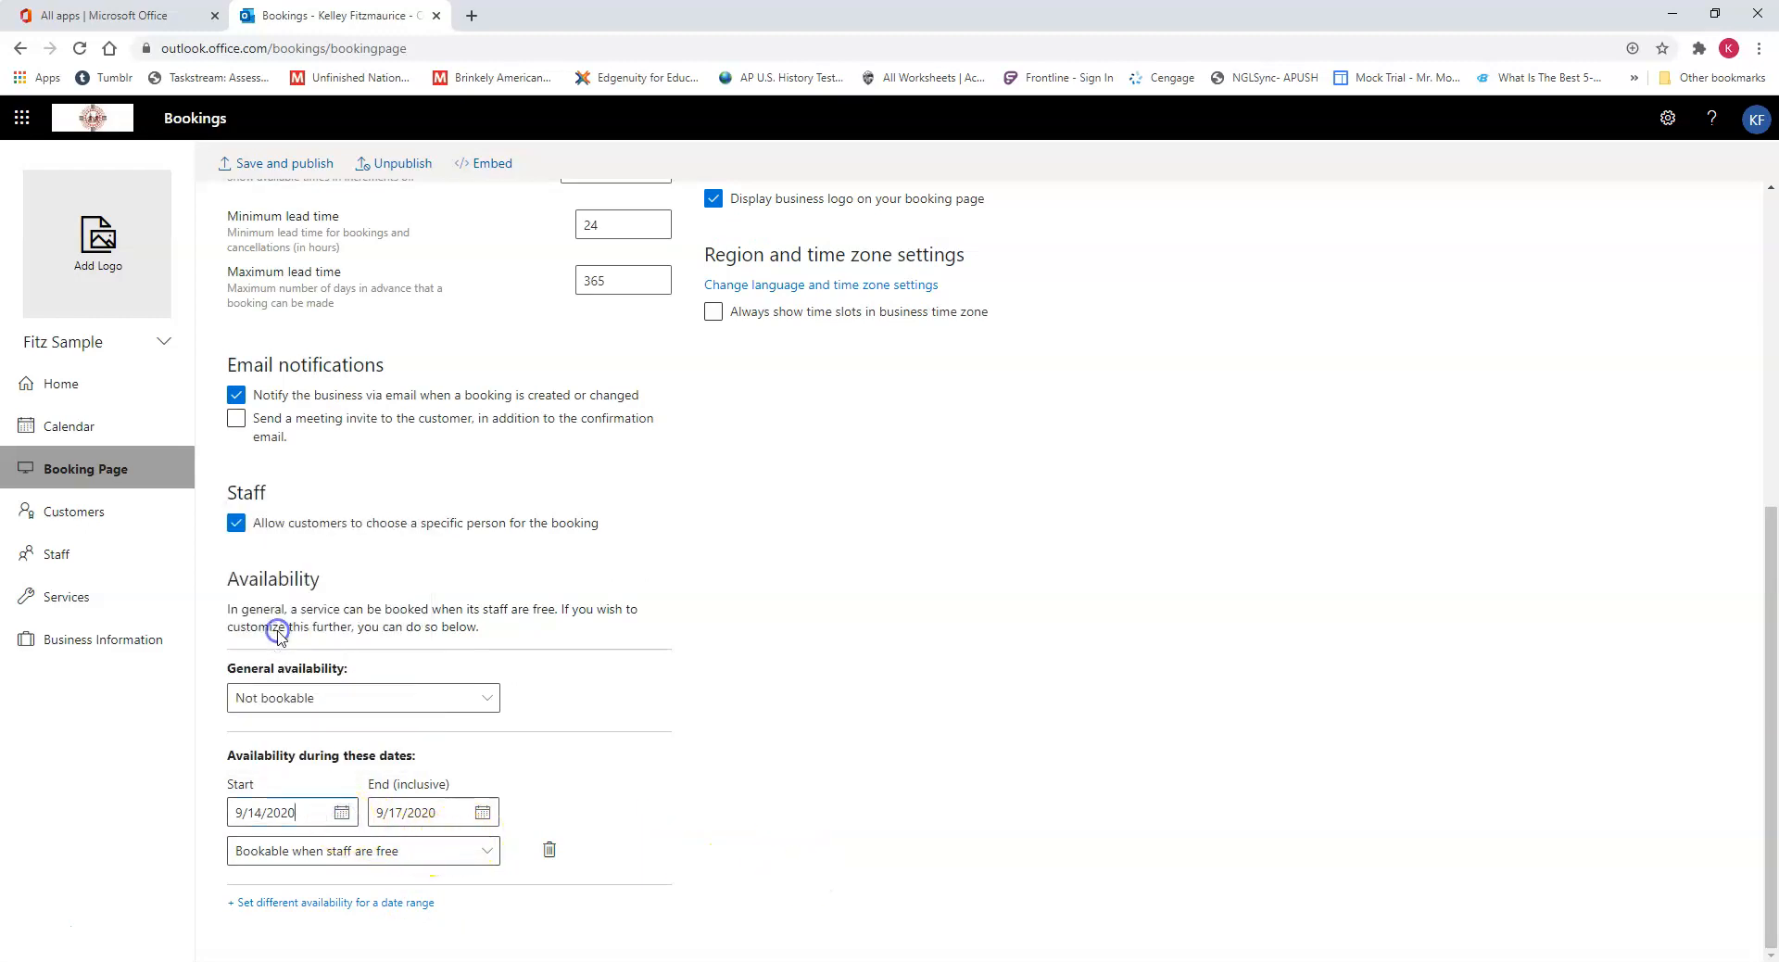
left_click(483, 813)
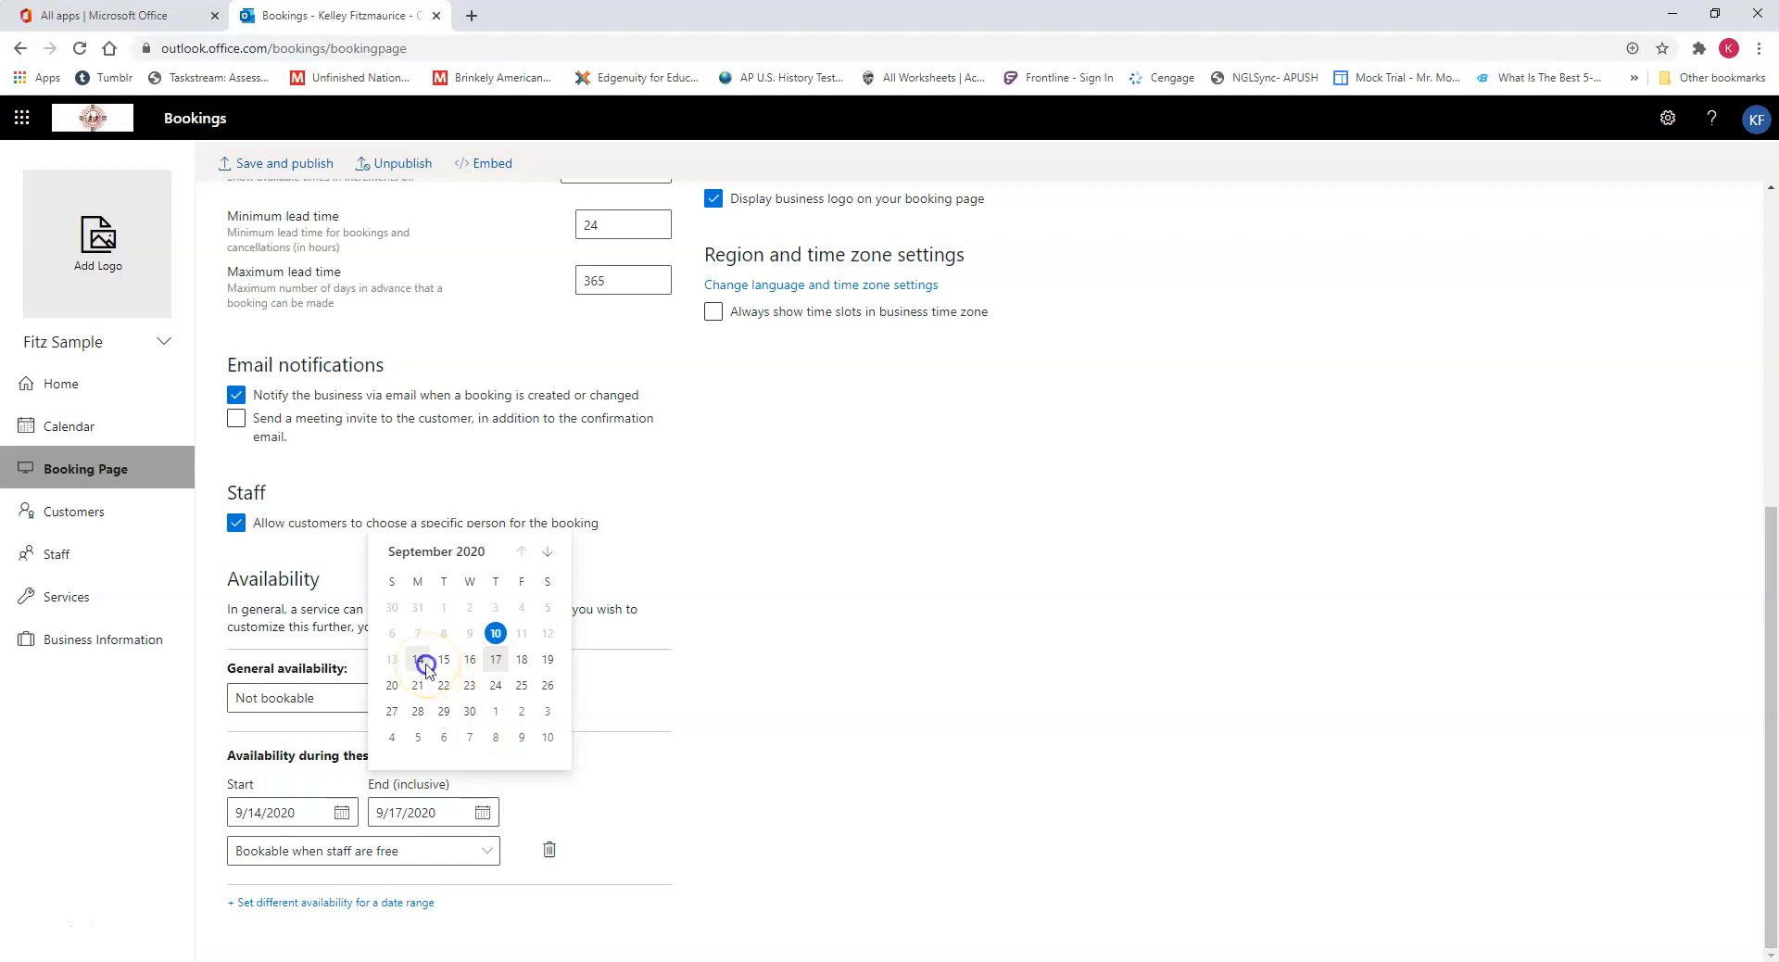
left_click(421, 659)
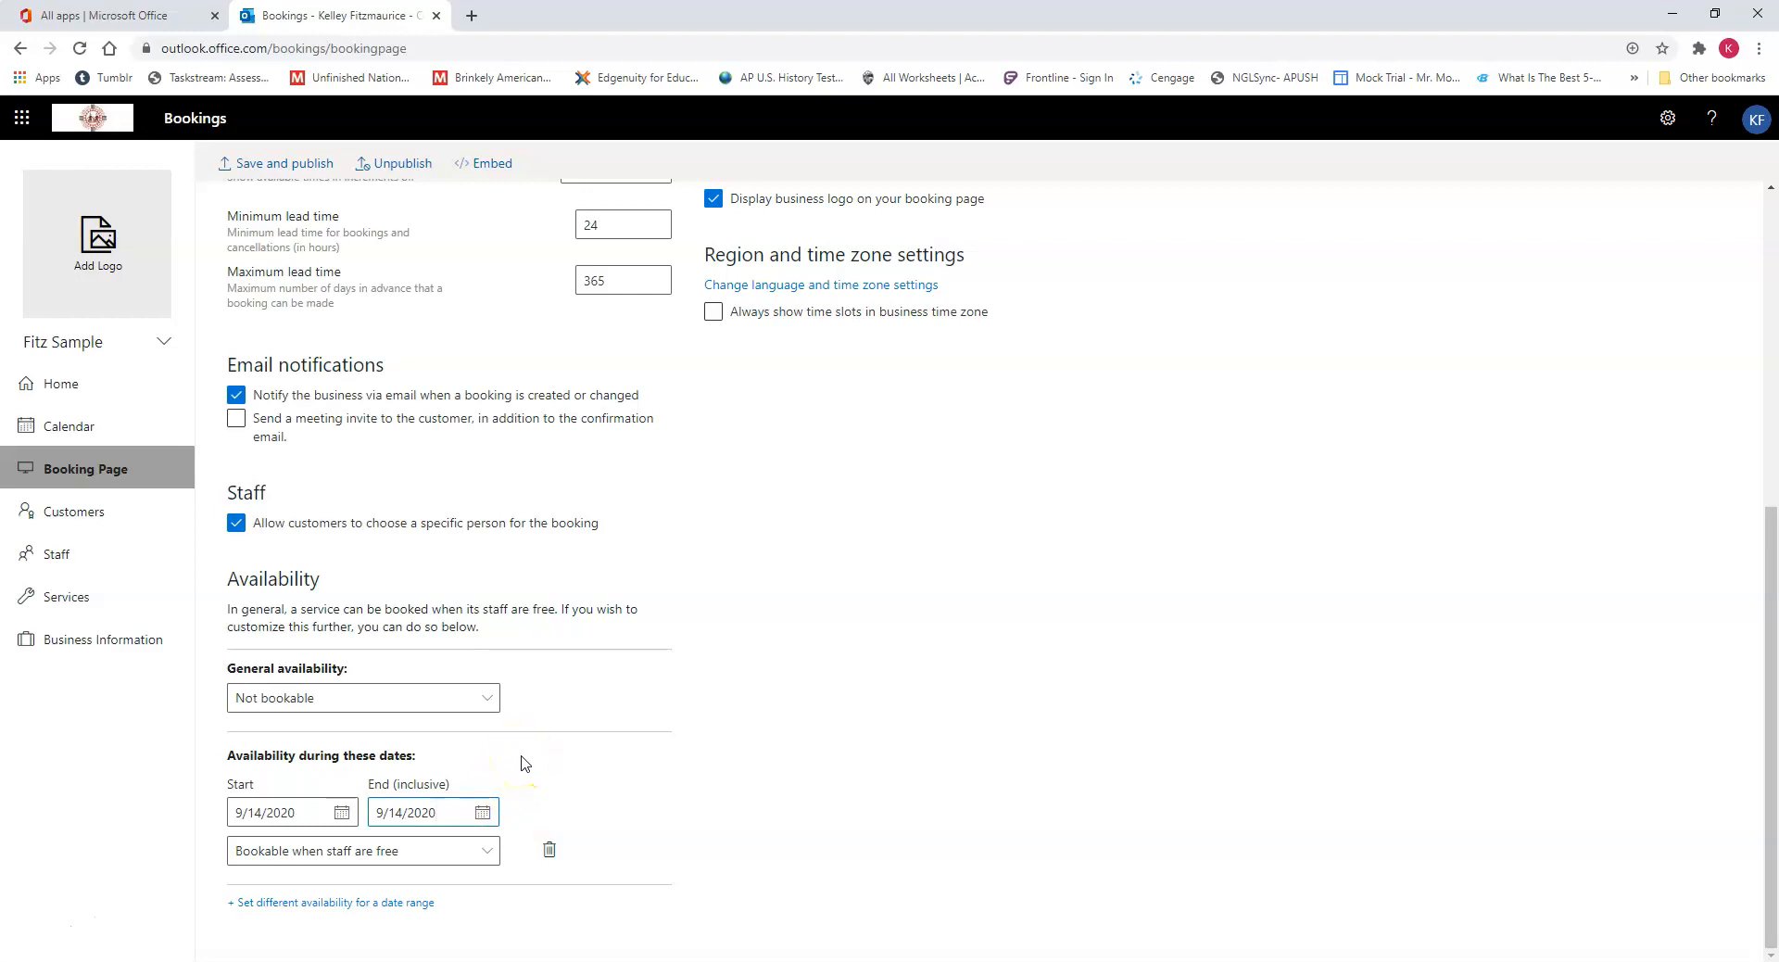
left_click(472, 775)
Step: Save and publish the booking page, and open the published page
scroll(1003, 697, "up", 6)
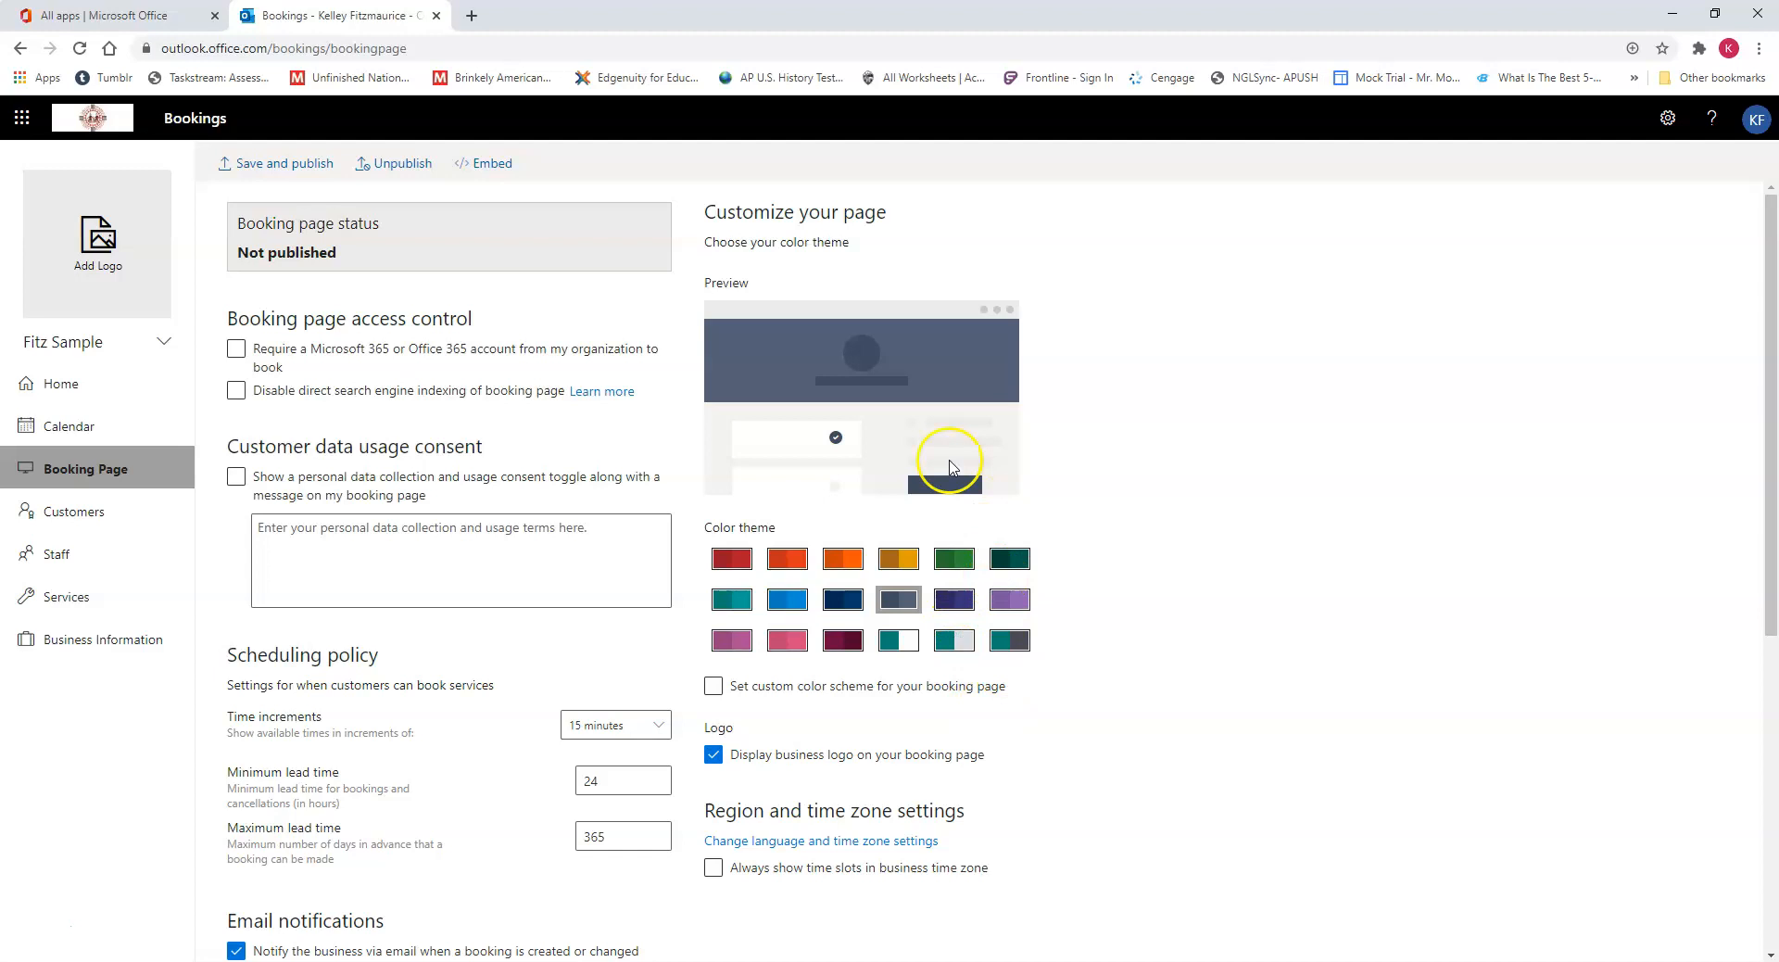
left_click(276, 165)
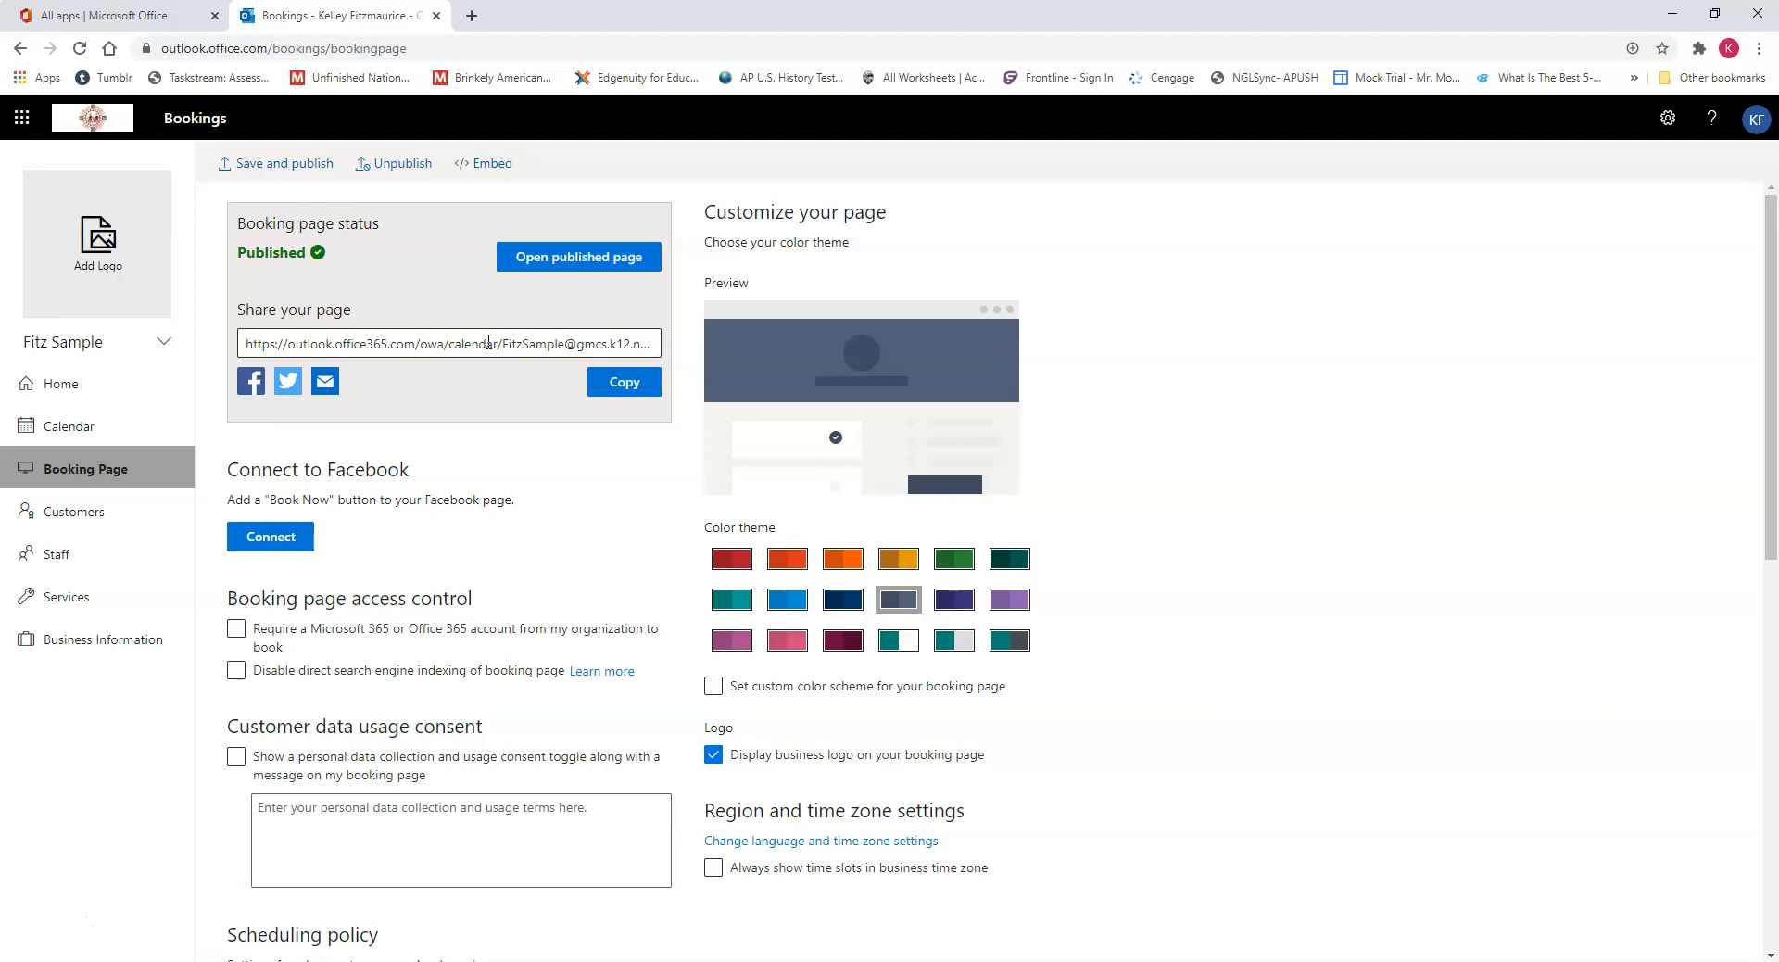
left_click(556, 260)
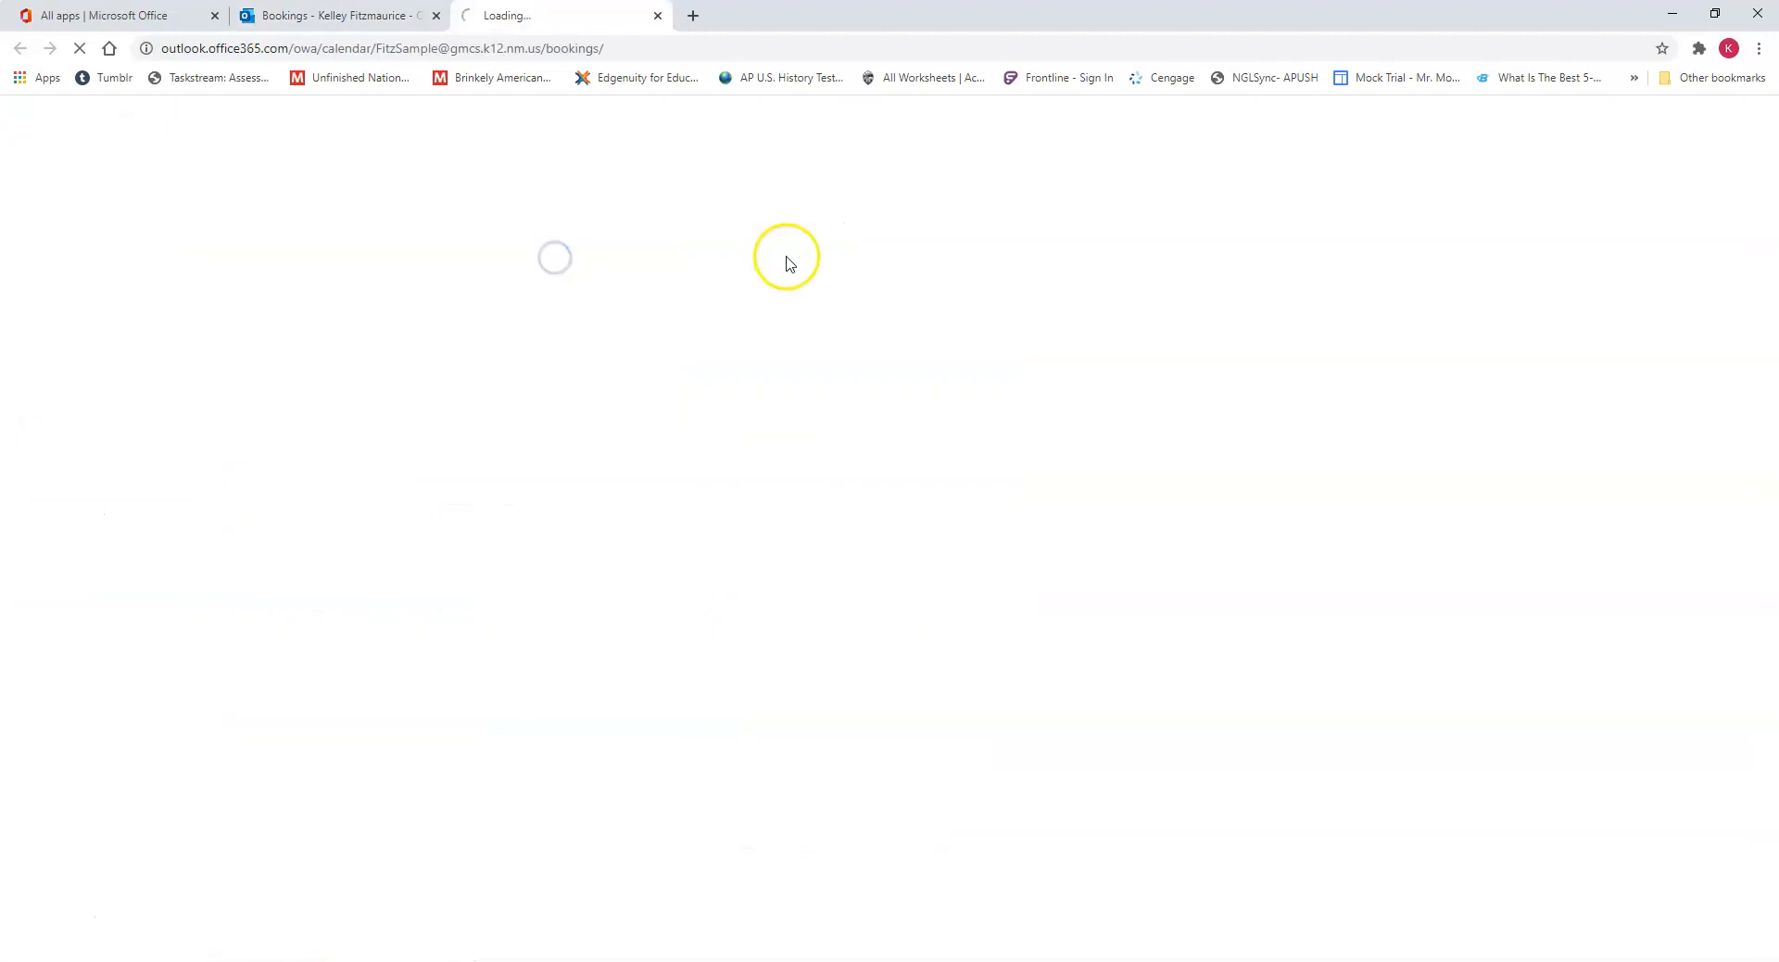
Step: Examine the published page's September 14 time slots, contact detail fields and student name question, and return to the Bookings settings
scroll(1491, 565, "down", 1)
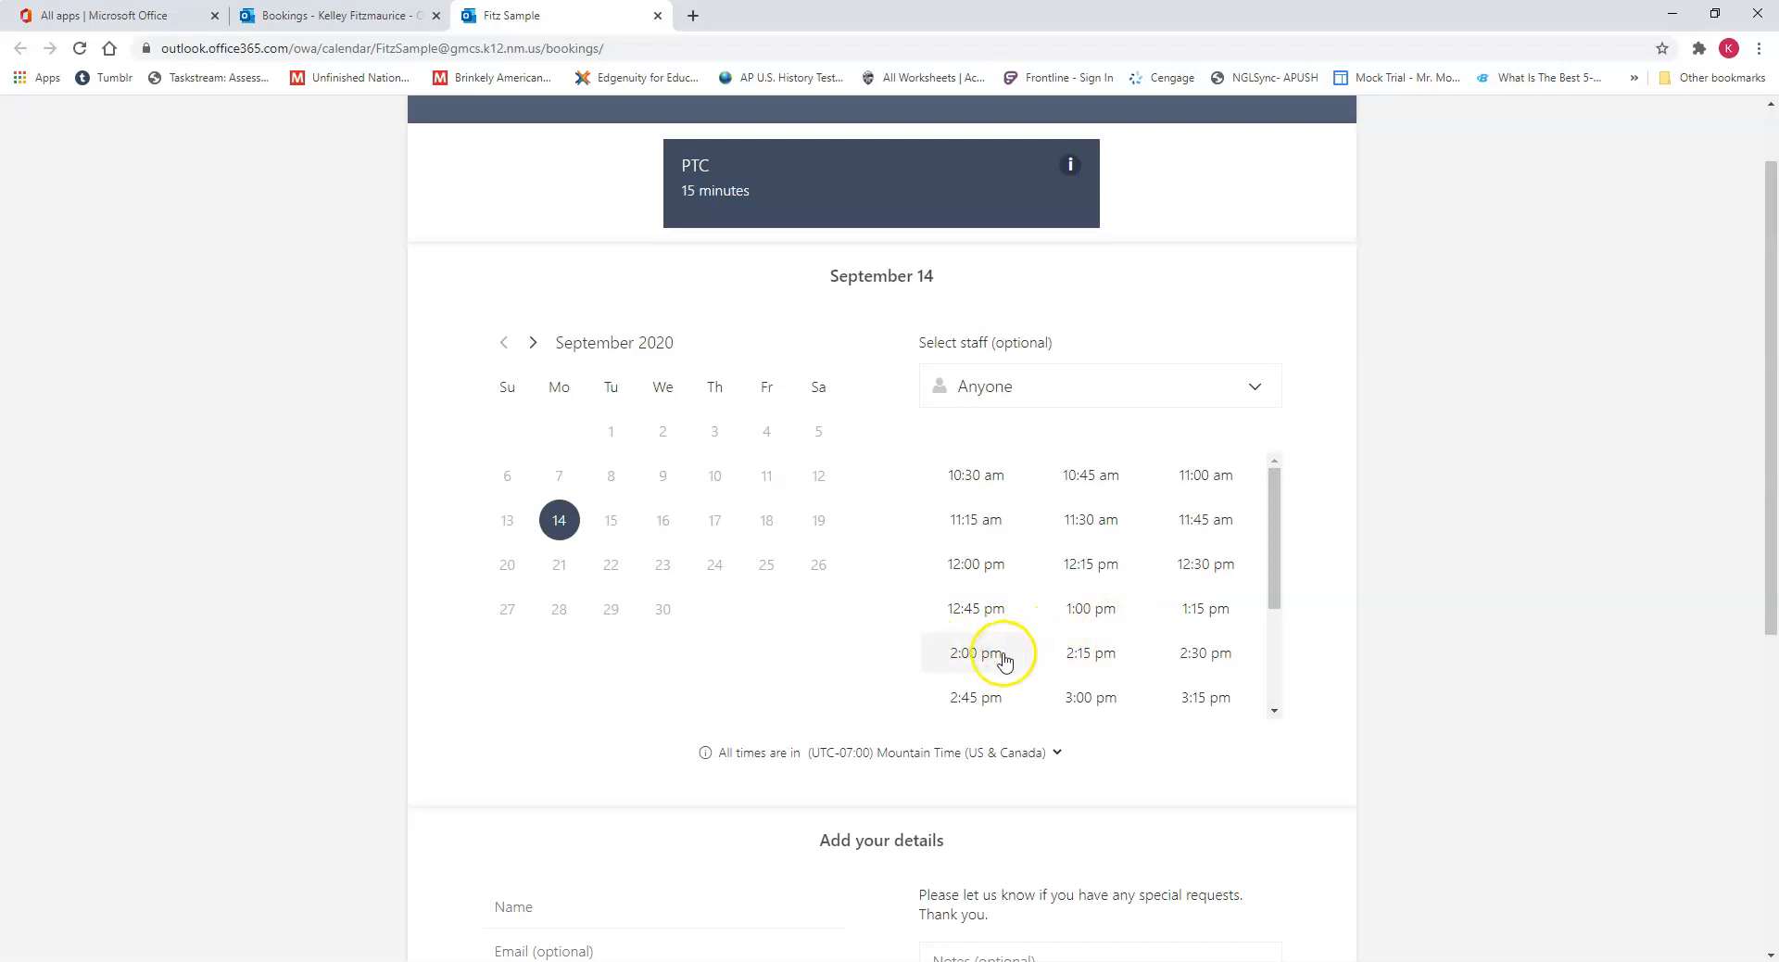
scroll(1056, 608, "down", 2)
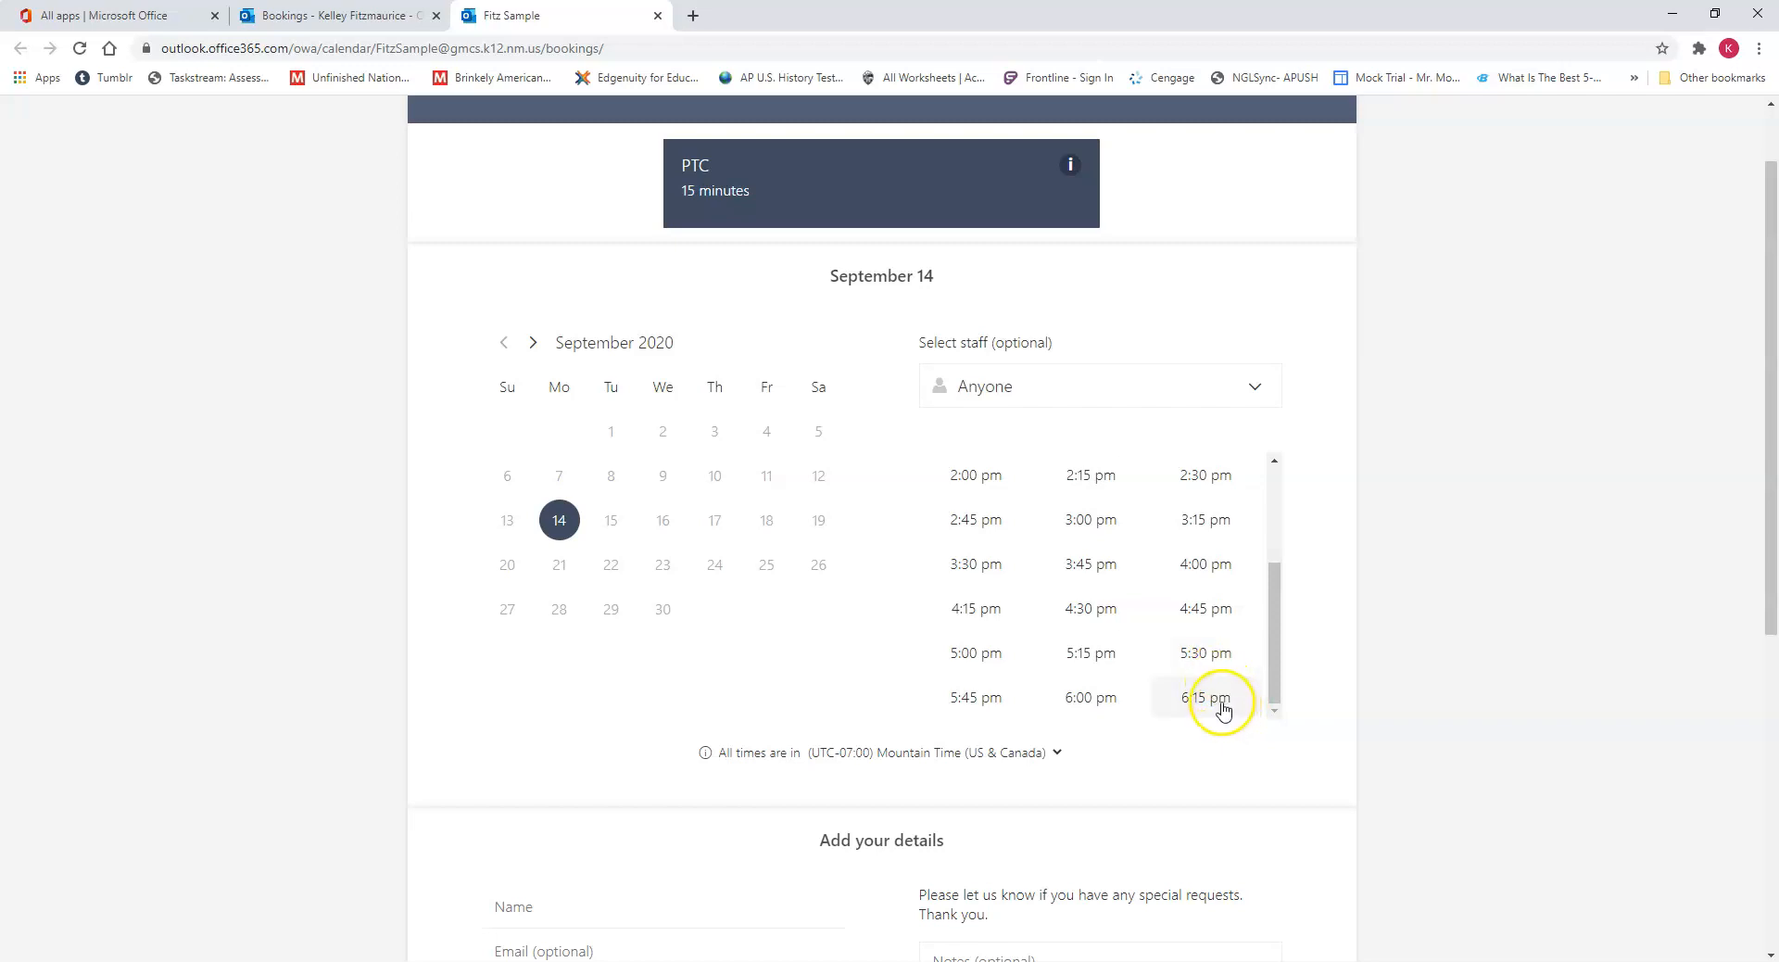
scroll(1221, 705, "up", 2)
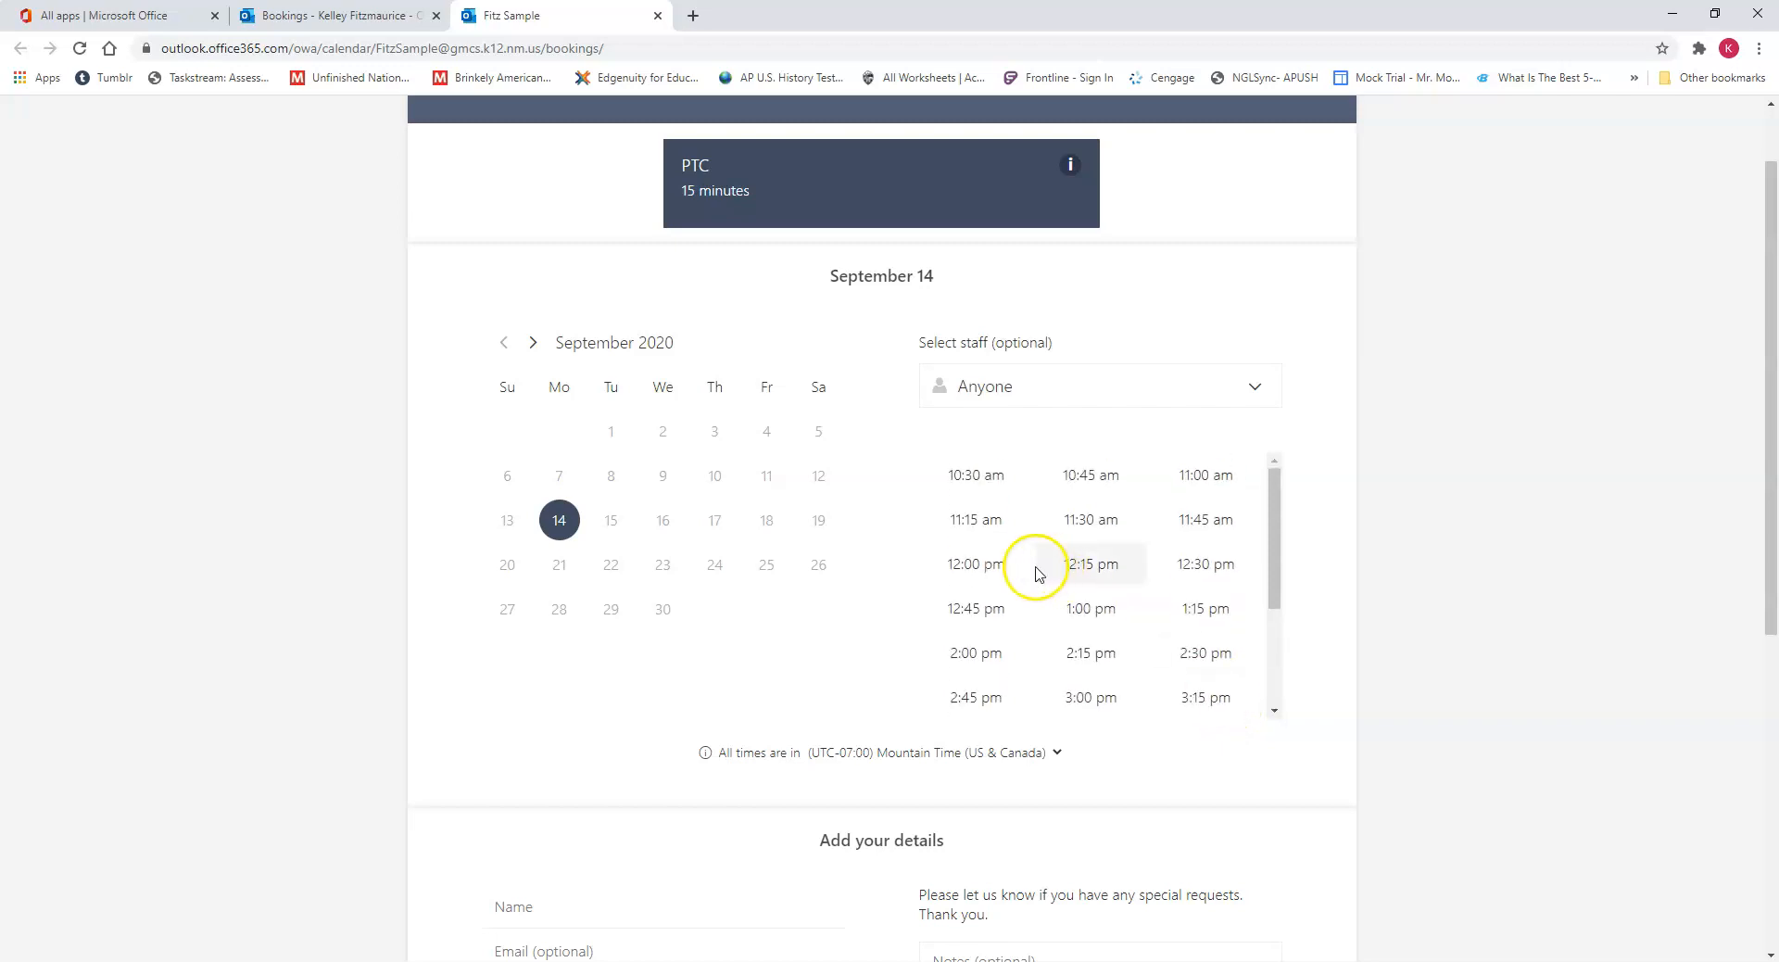
scroll(1310, 596, "down", 3)
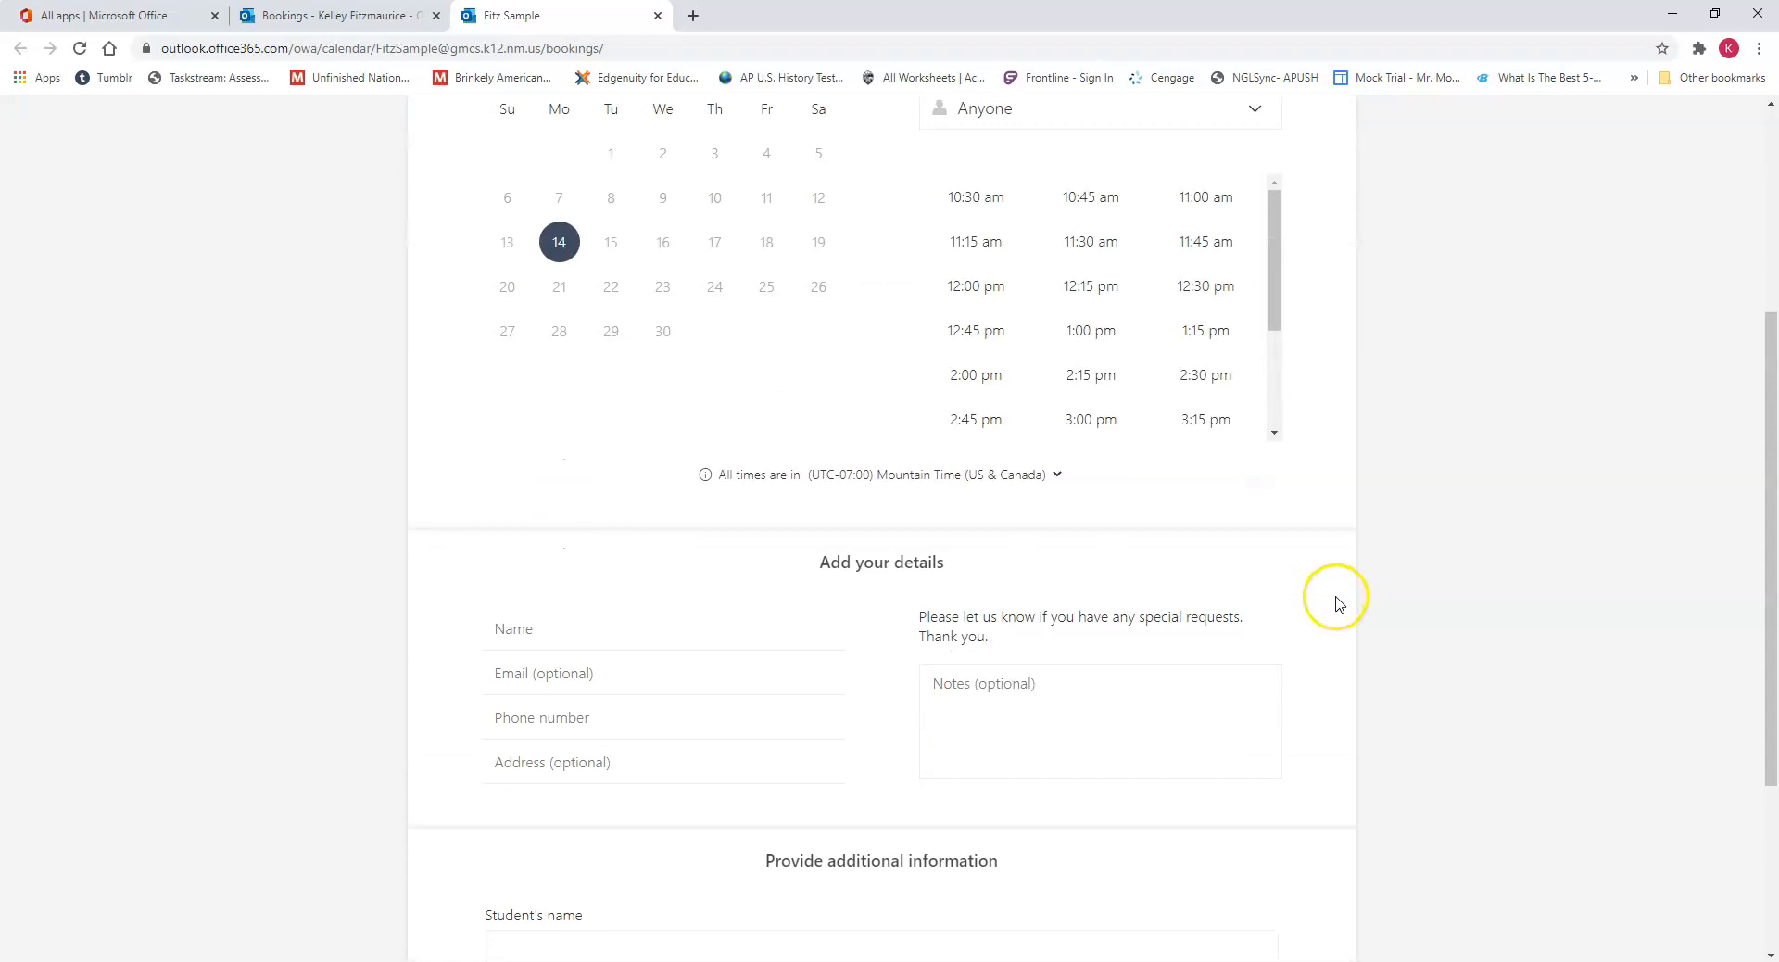
scroll(961, 682, "down", 1)
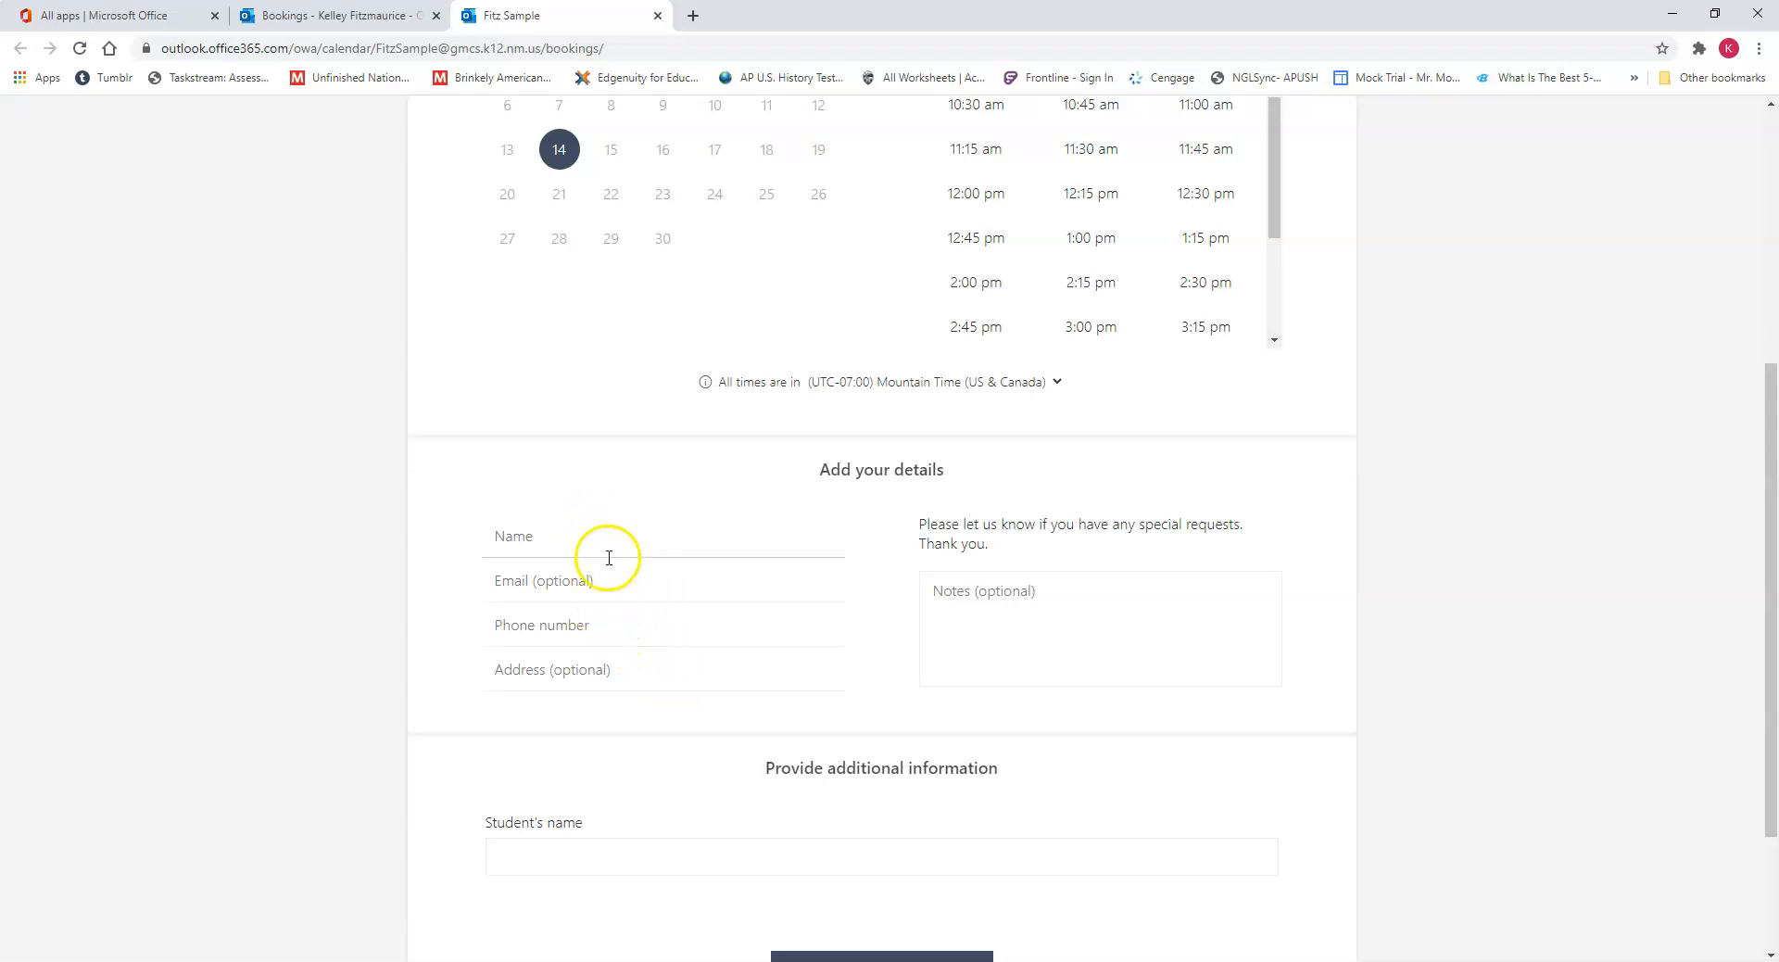
scroll(611, 561, "down", 1)
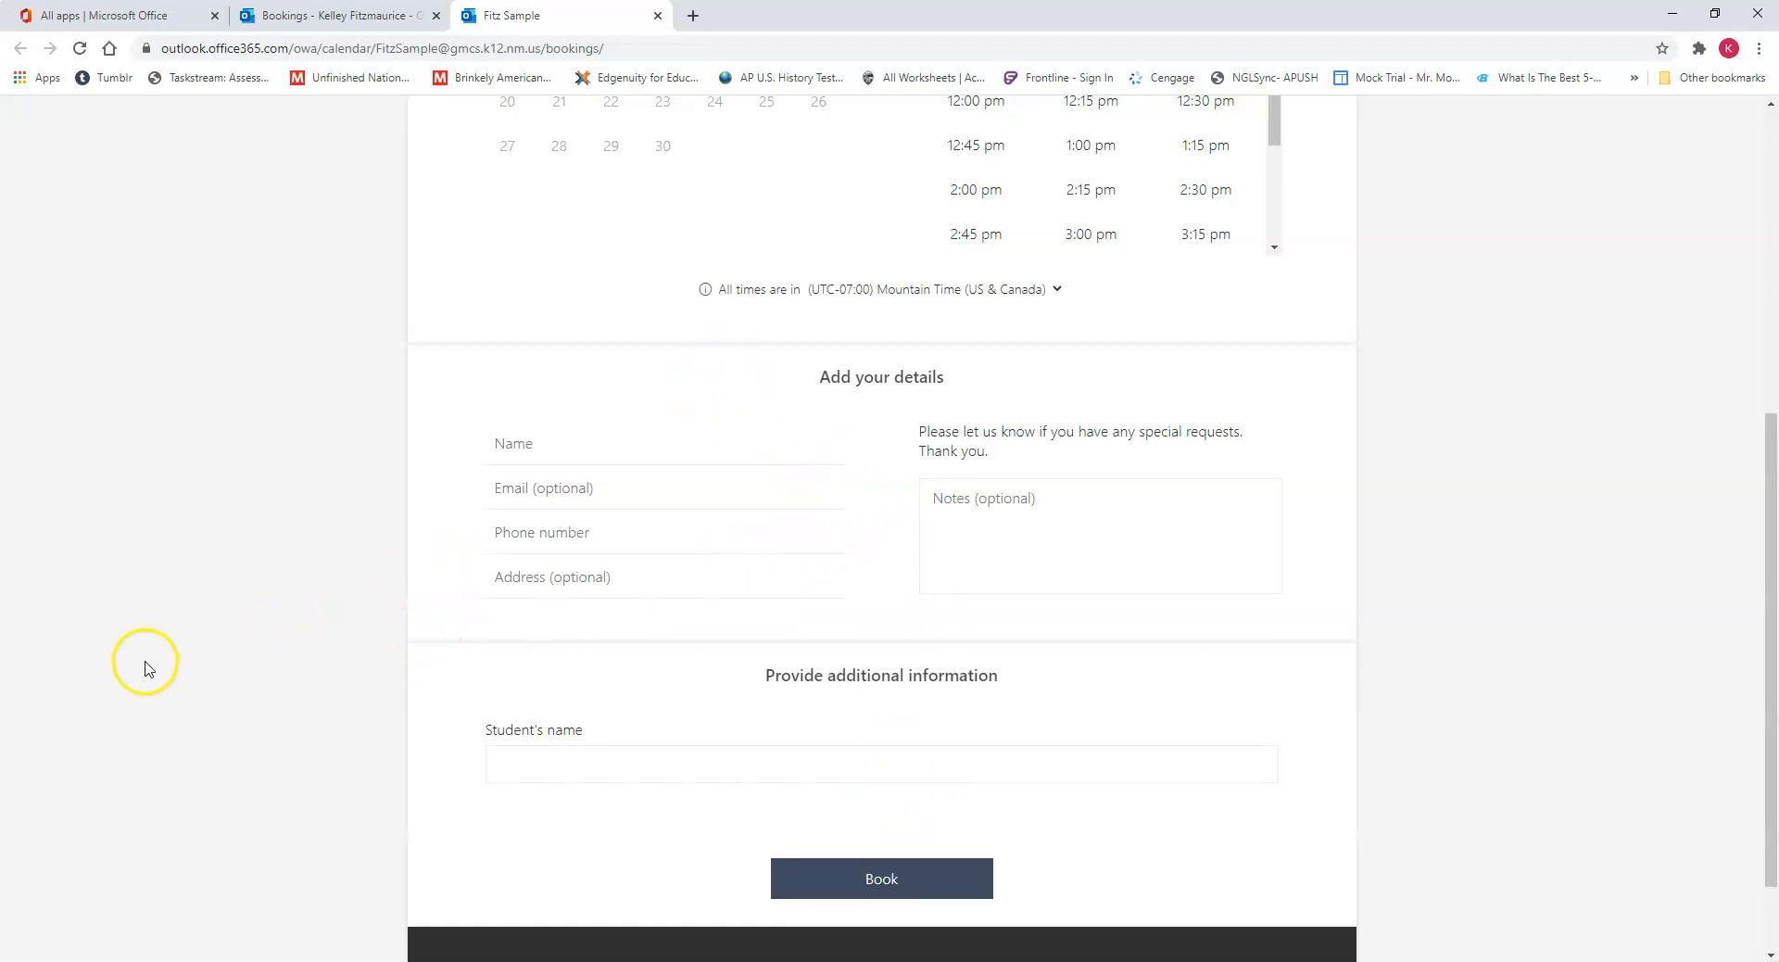
scroll(338, 597, "up", 6)
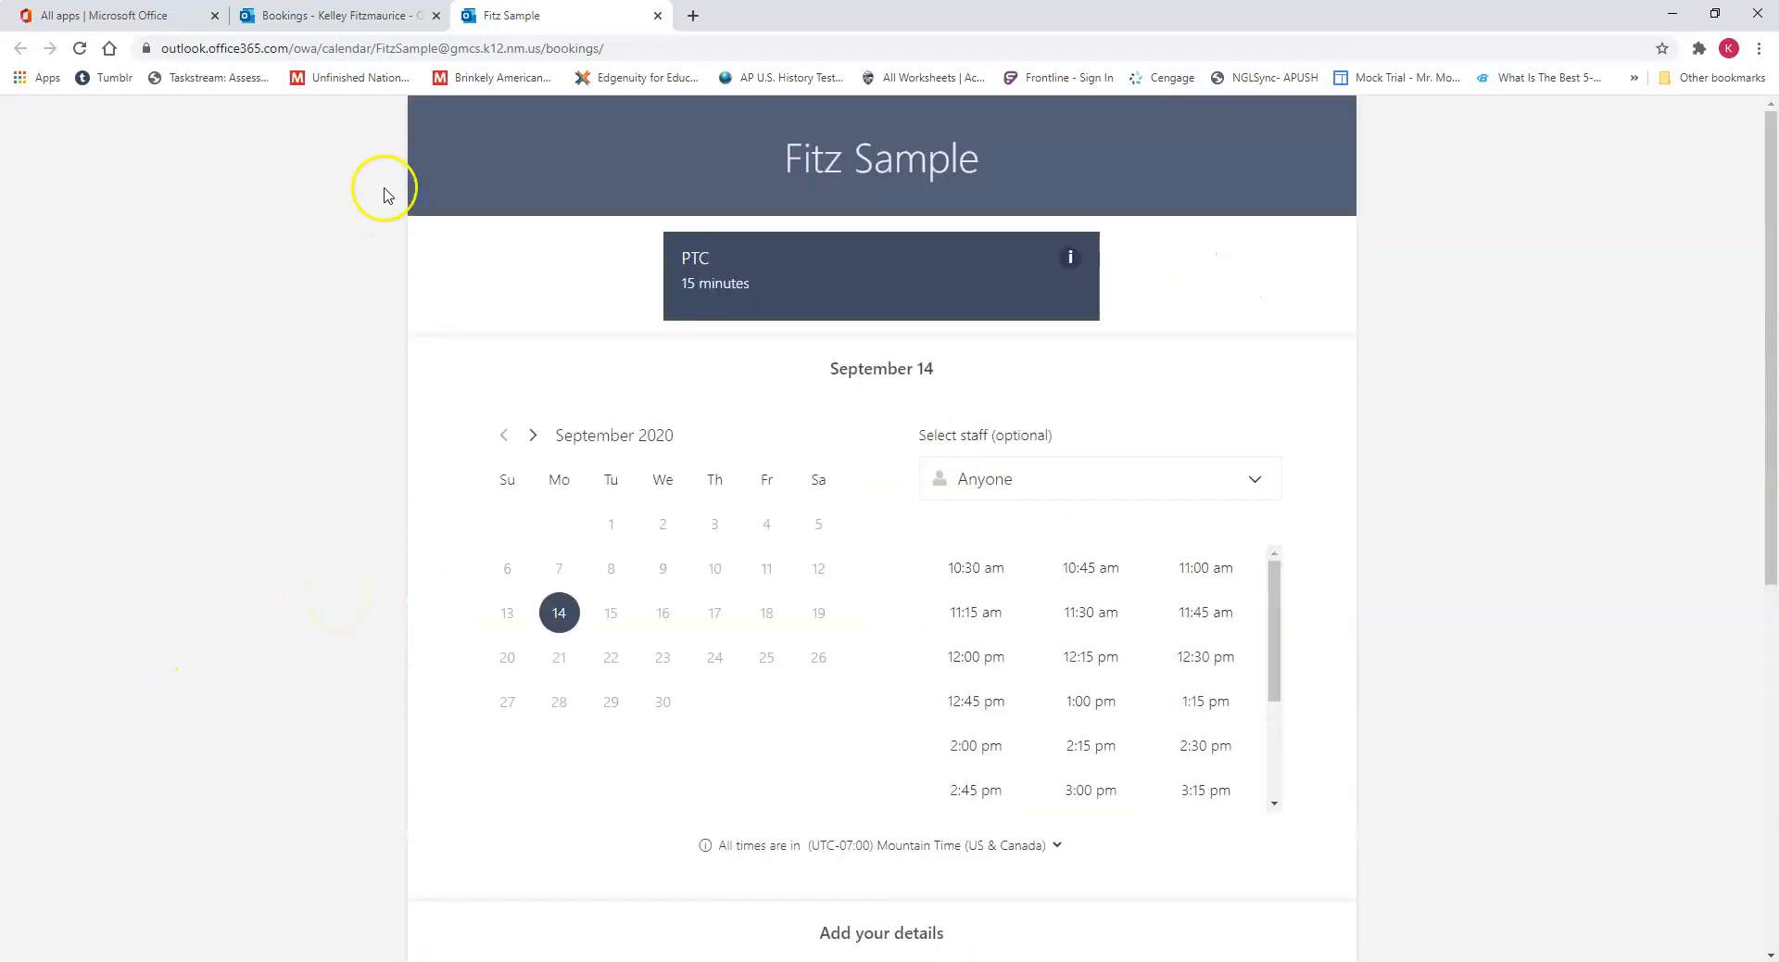
left_click(333, 15)
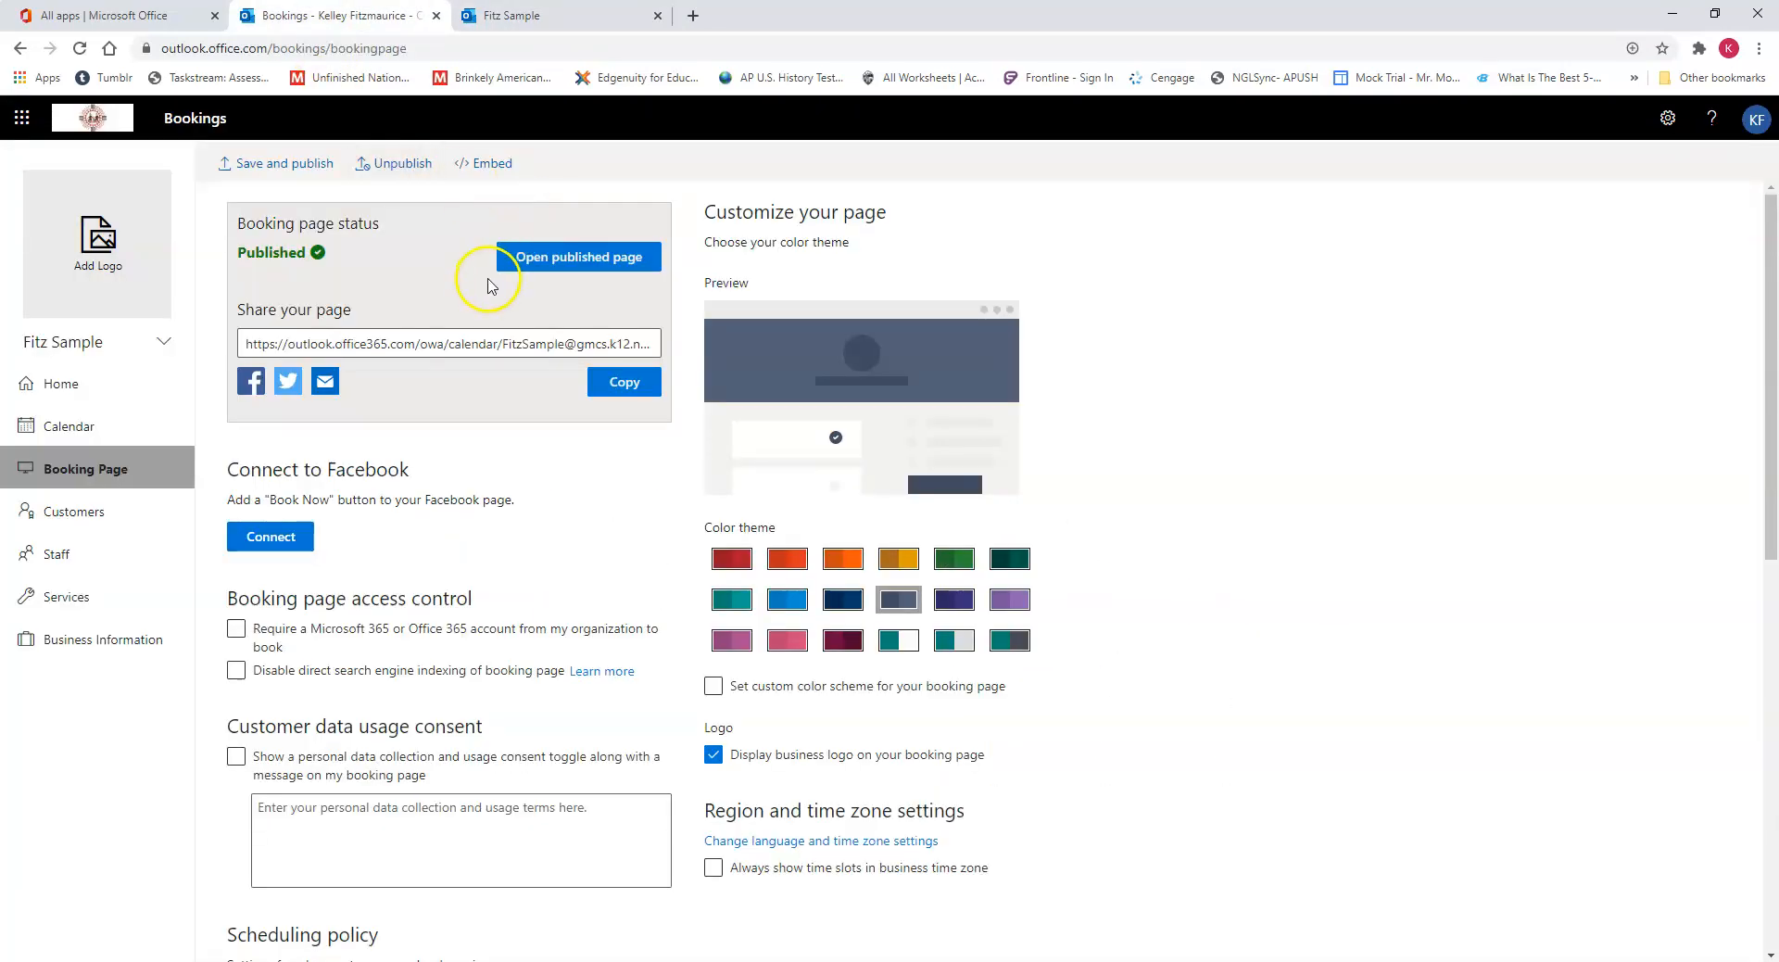